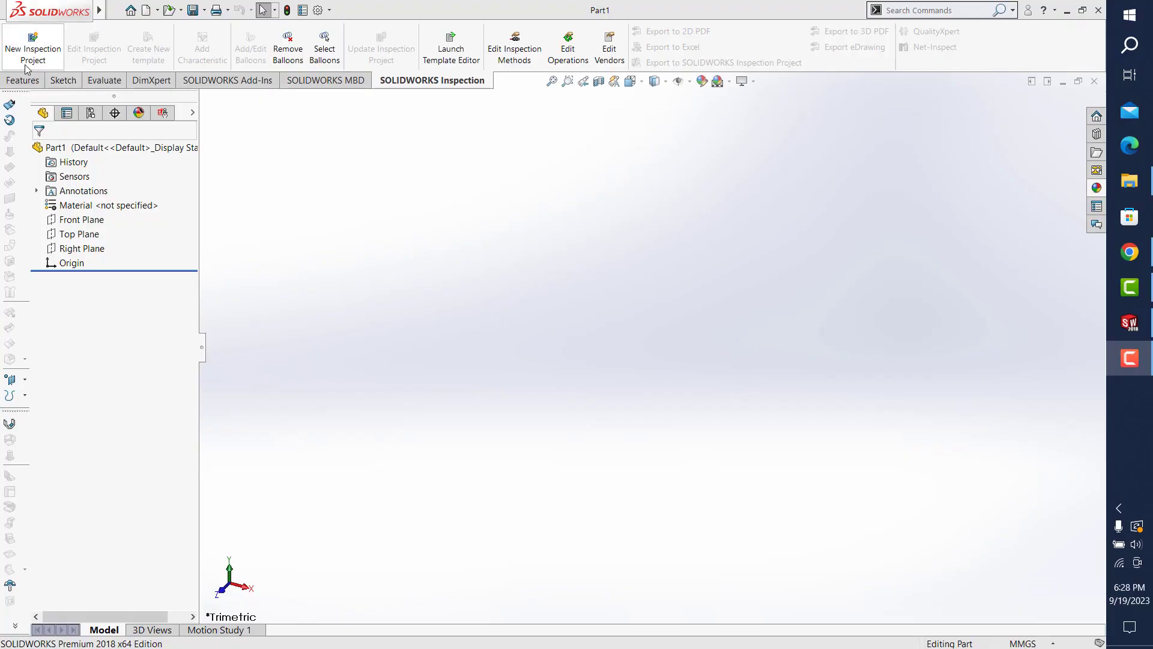
- Create Plane1, a reference plane offset 100 mm from the Top Plane
left_click(78, 82)
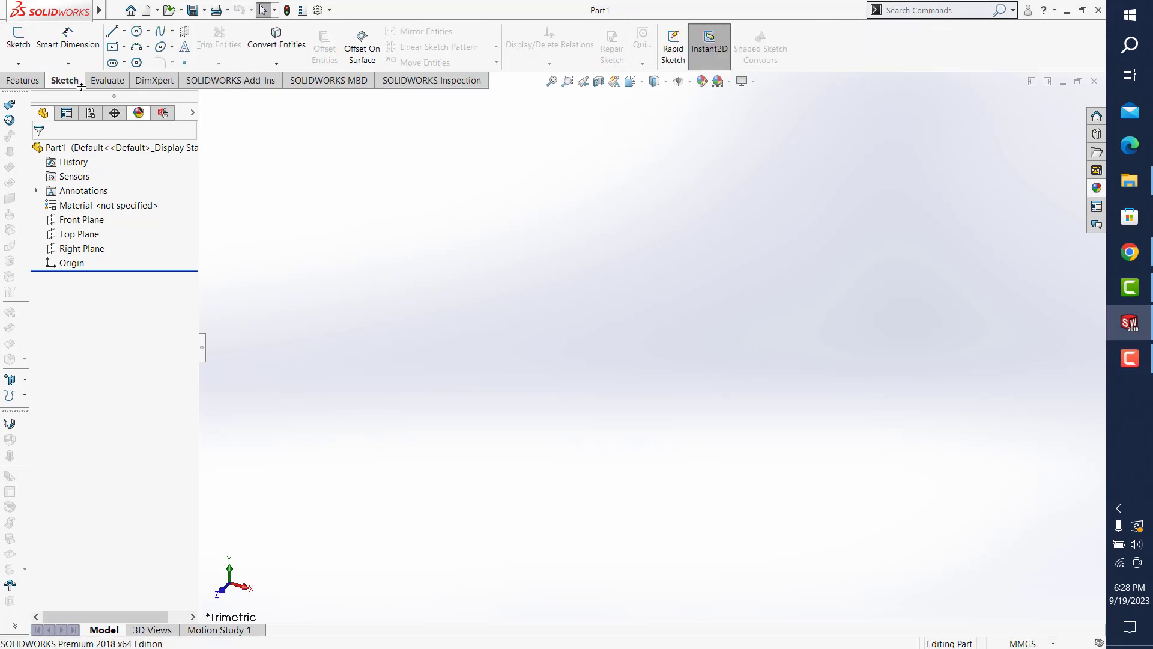
left_click(29, 81)
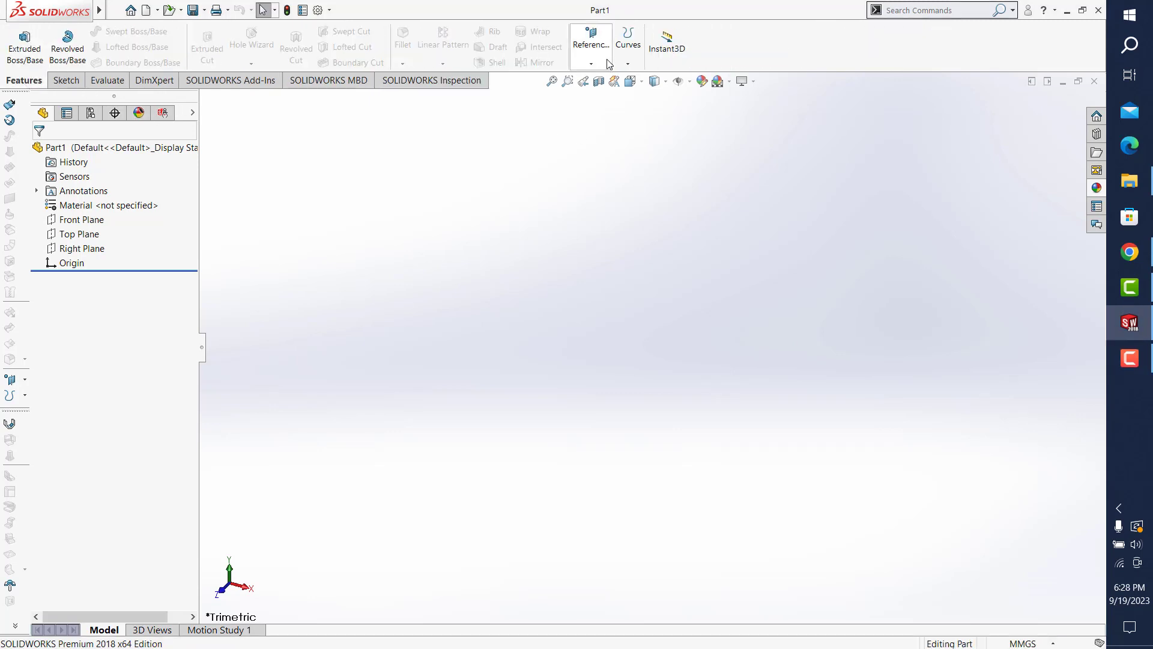
left_click(592, 61)
left_click(604, 80)
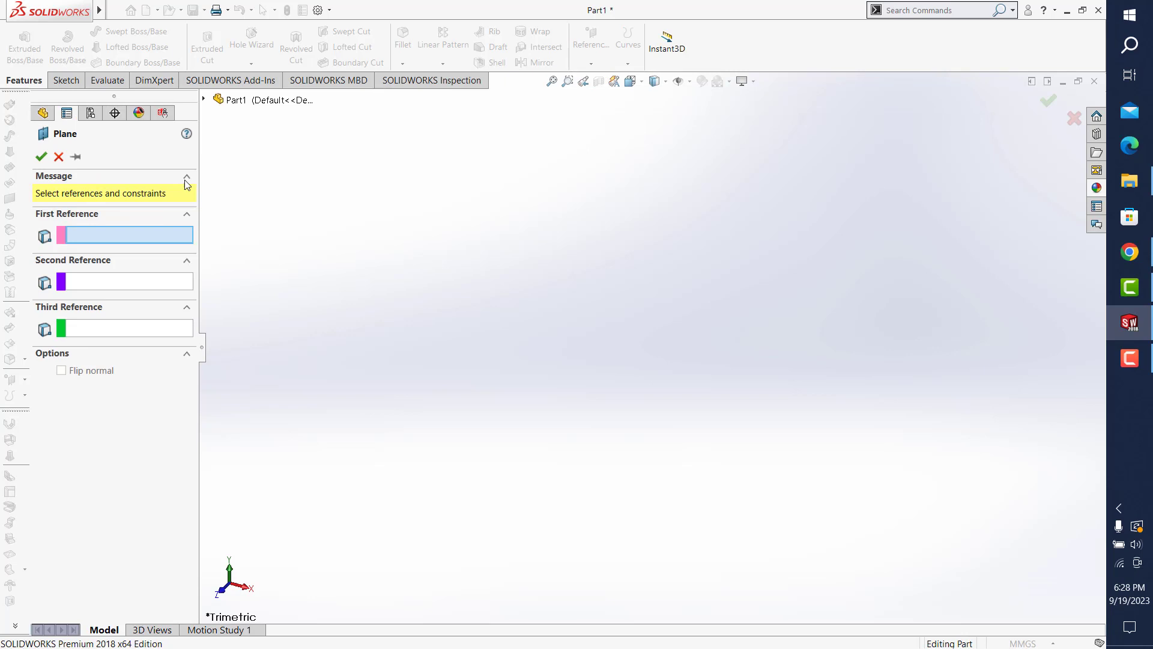
left_click(204, 100)
left_click(249, 188)
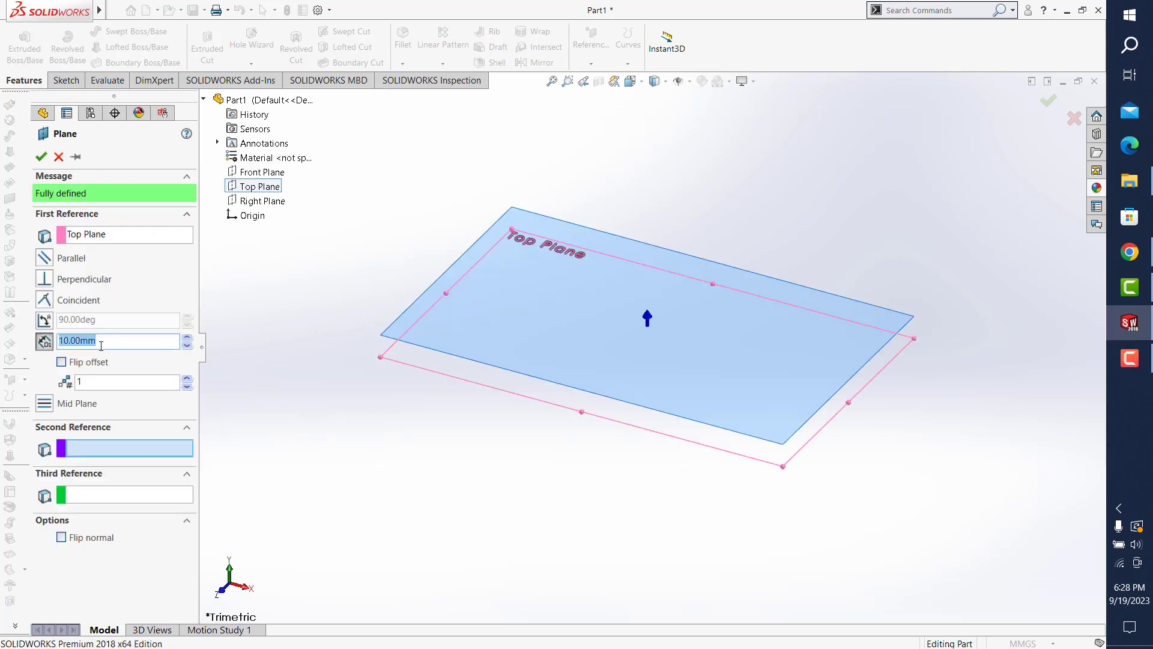
type("100")
key("Return")
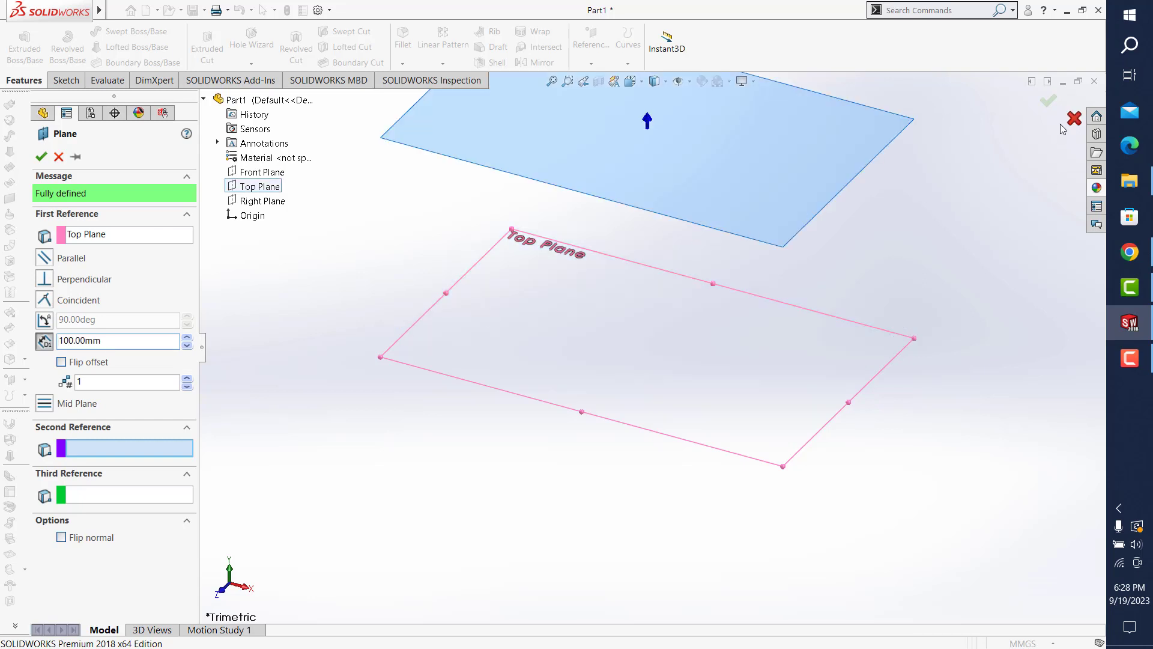
left_click(1048, 101)
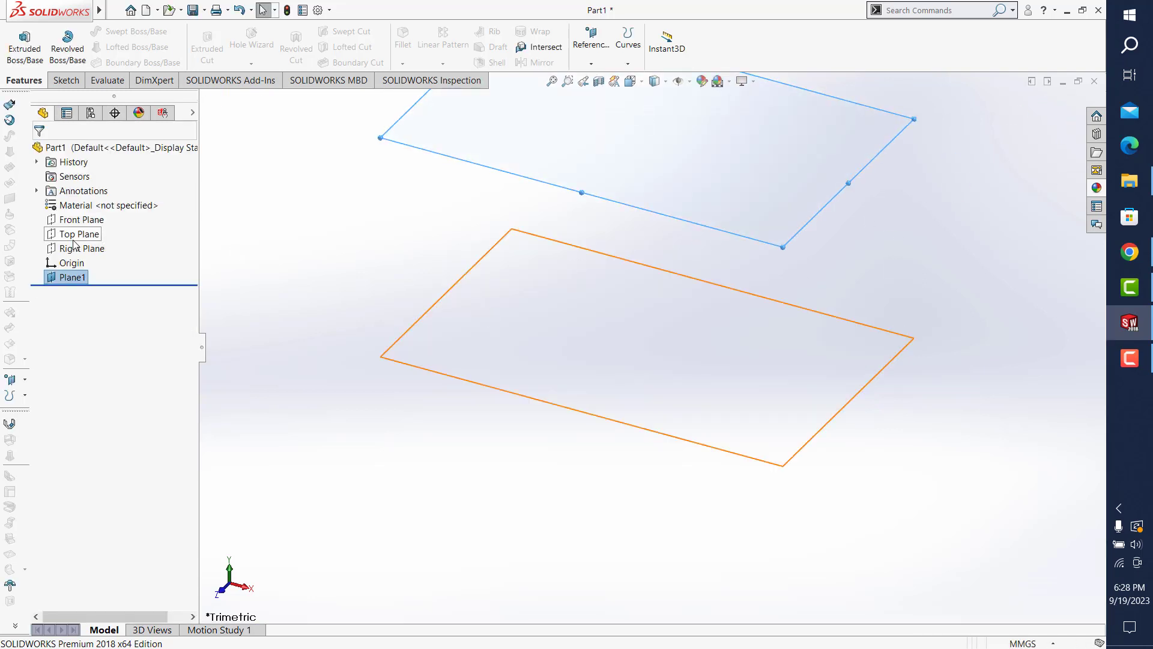
left_click(74, 238)
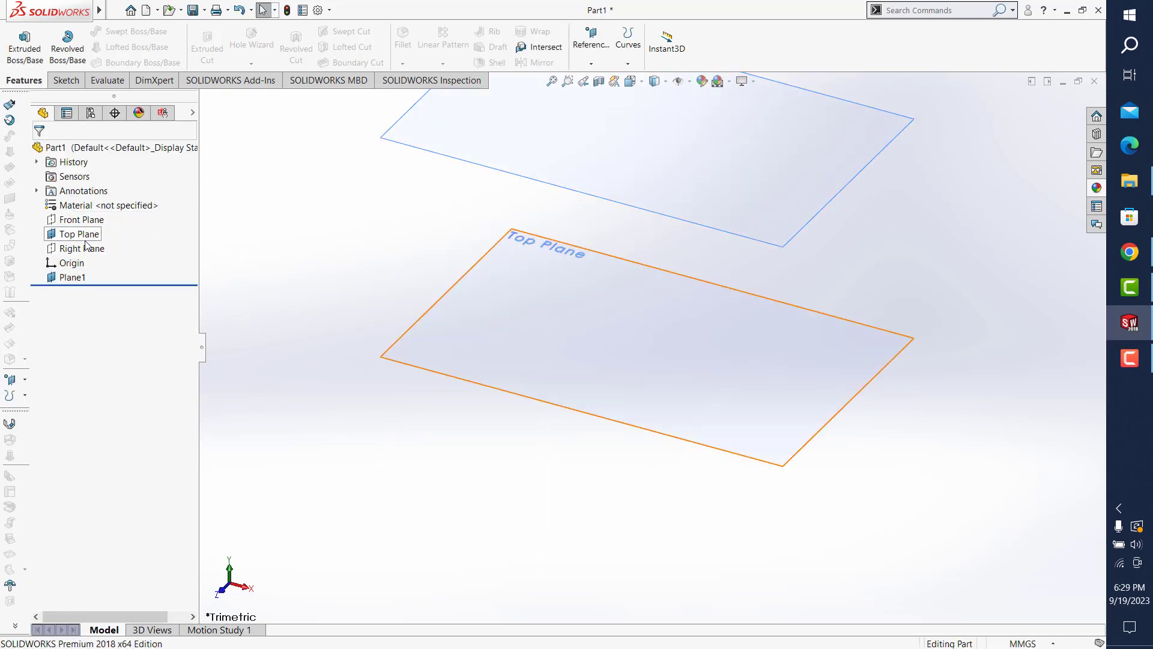
- On the Top Plane, sketch an 8-sided polygon centred on the origin
left_click(97, 223)
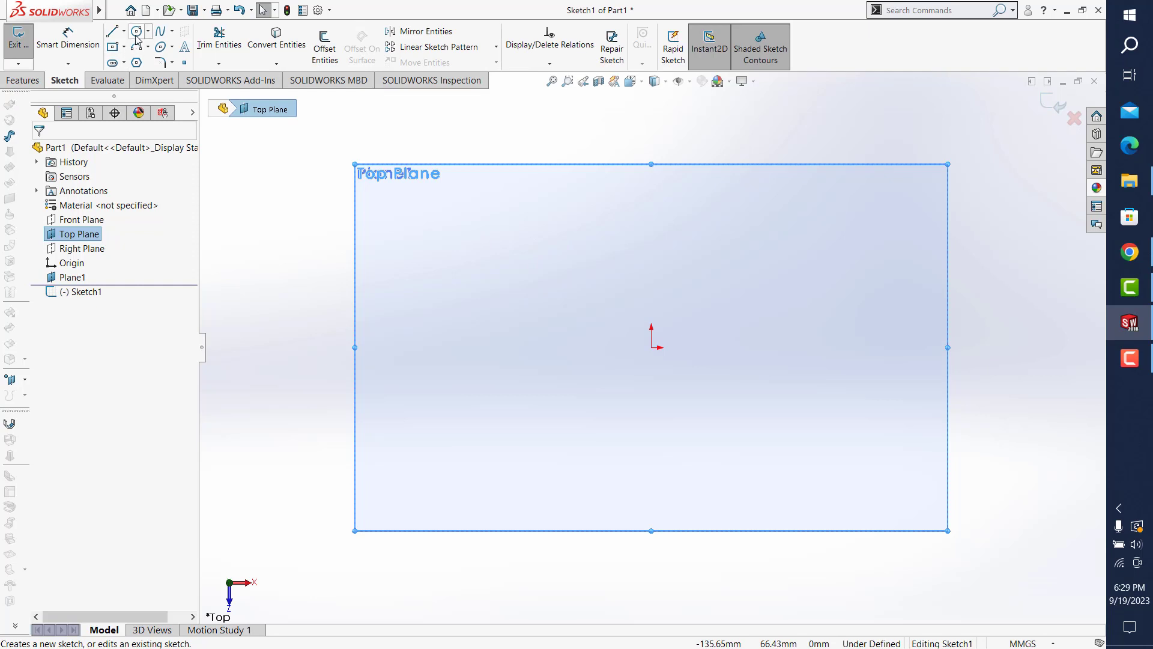
left_click(136, 63)
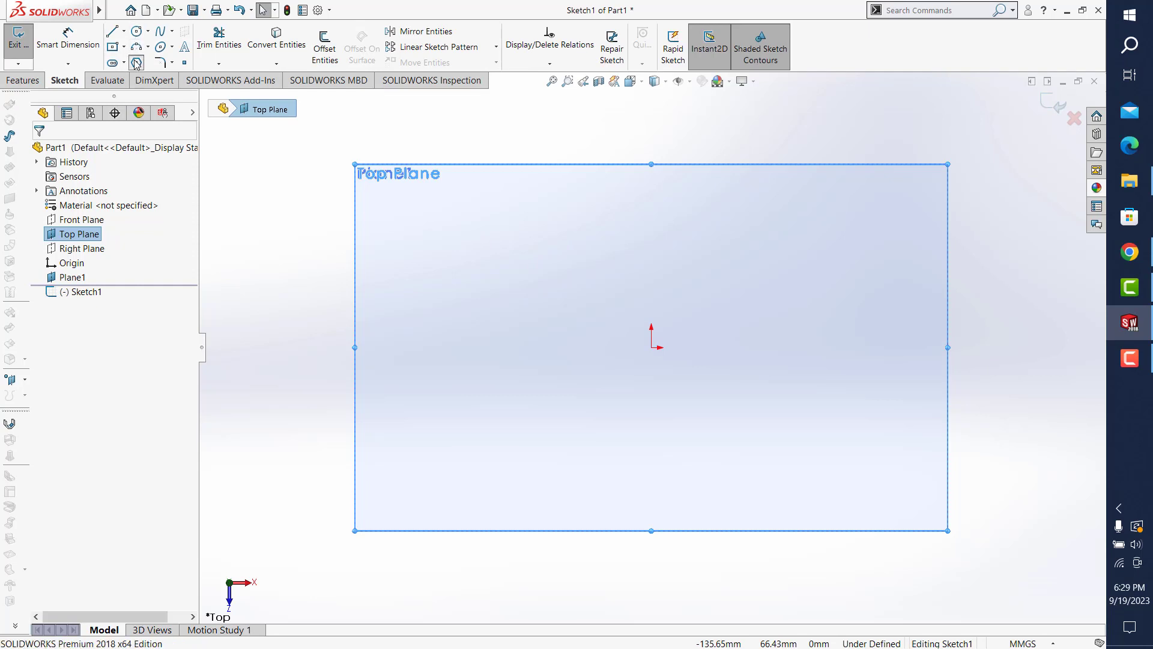
left_click(651, 347)
left_click(834, 347)
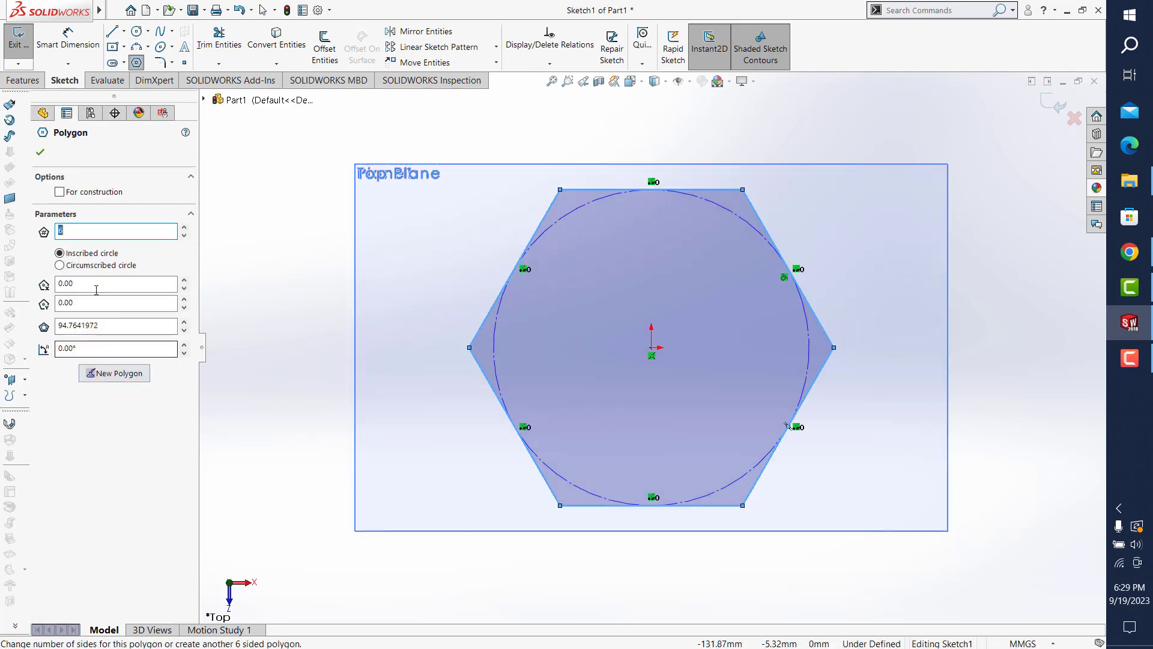
type("8")
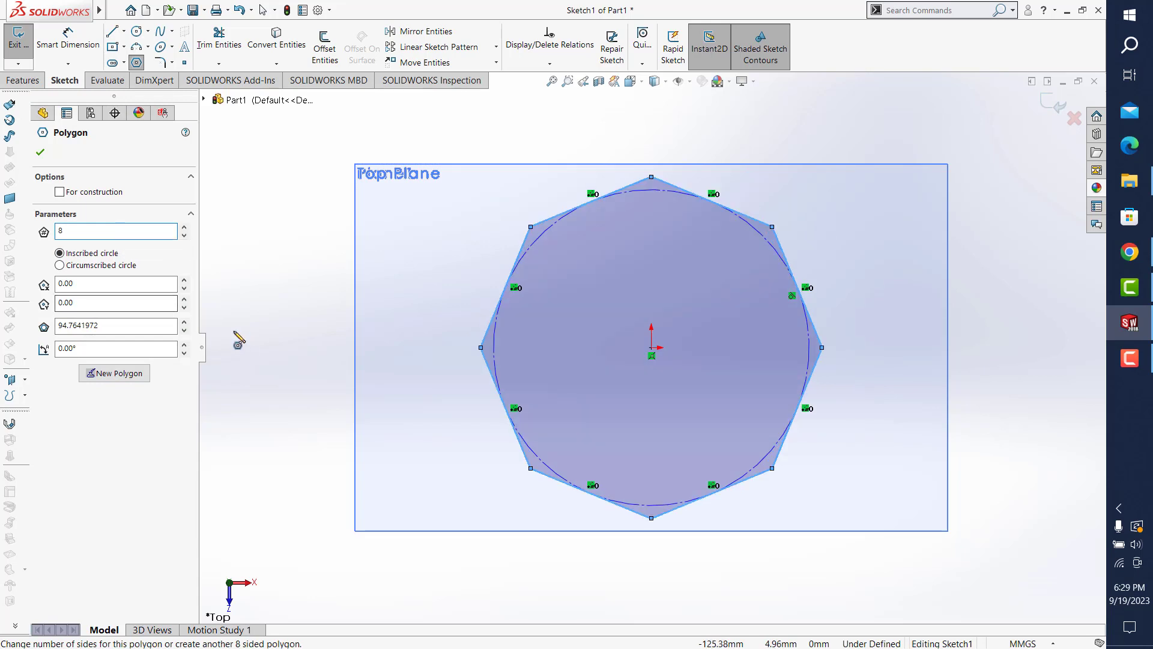
left_click(41, 152)
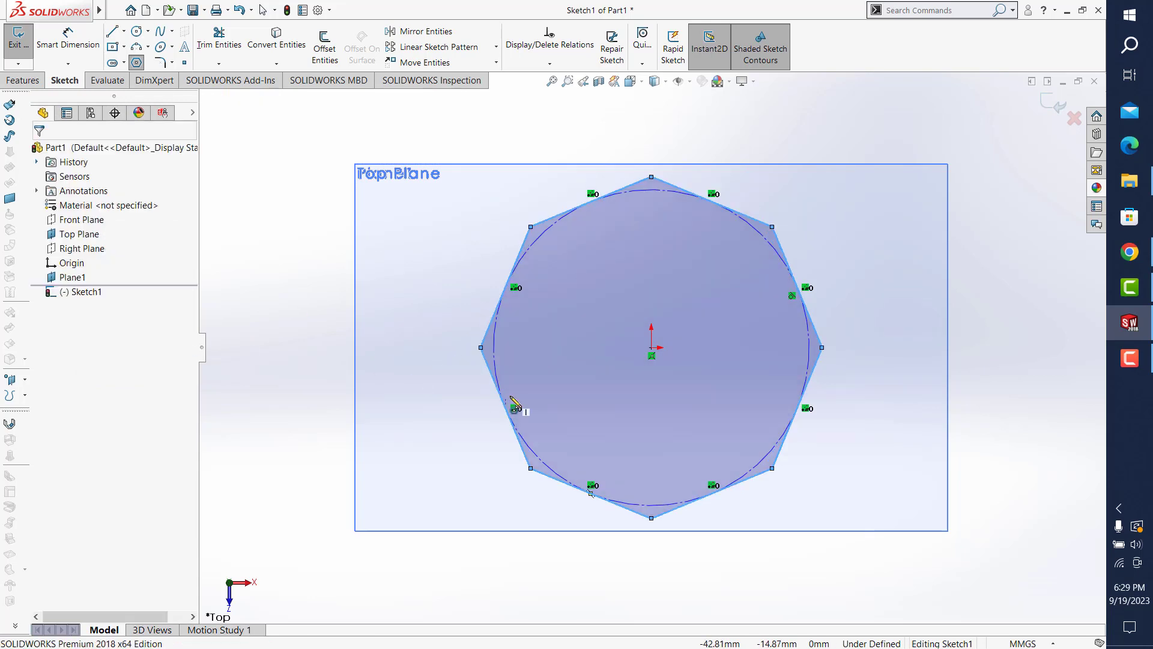
key("Escape")
- Add a Horizontal relation between the octagon's right vertex and its centre point
left_click(652, 347)
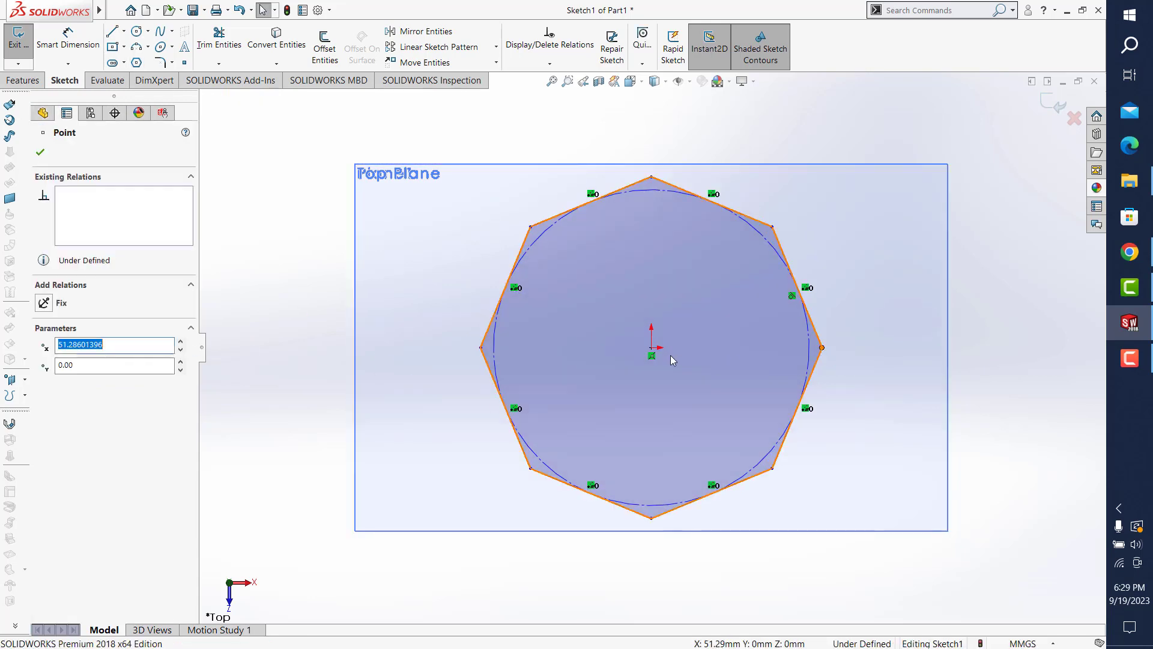
left_click(652, 352, "ctrl")
left_click(41, 364)
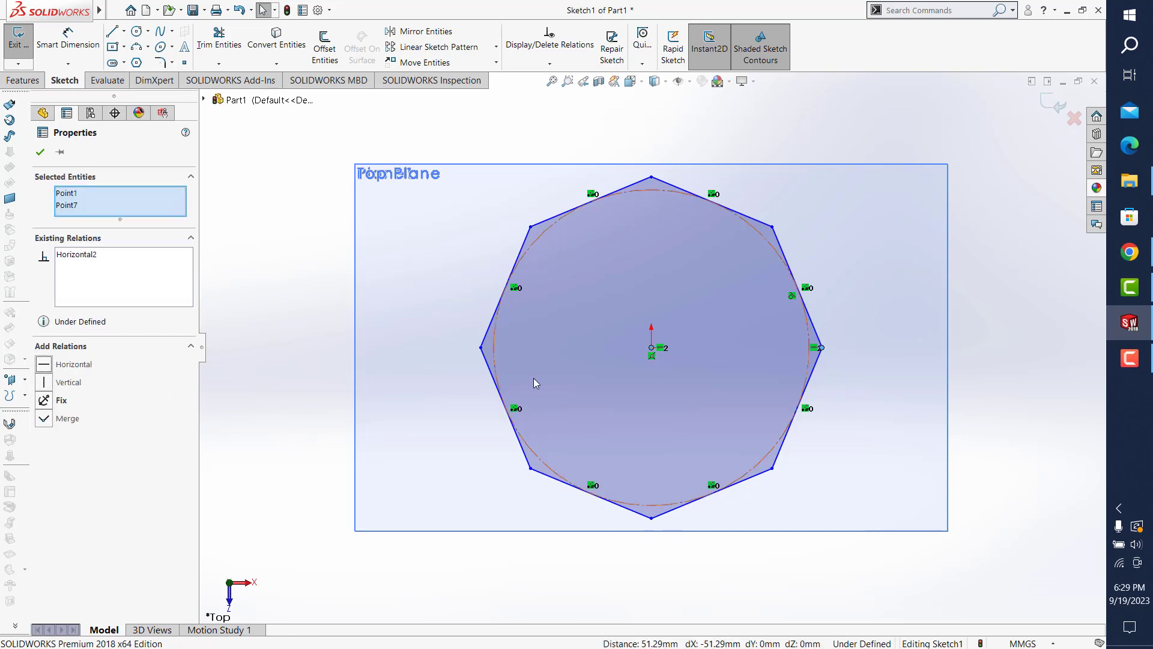
left_click(604, 135)
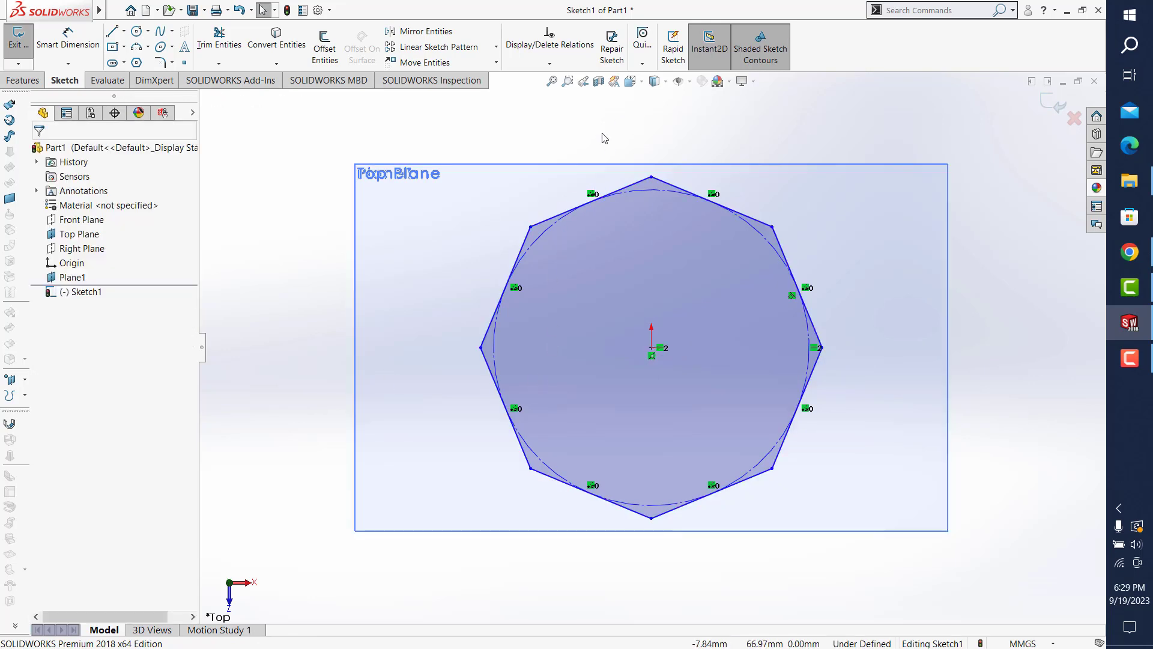
- Dimension the polygon's inscribed circle to a 100 mm diameter
left_click(71, 40)
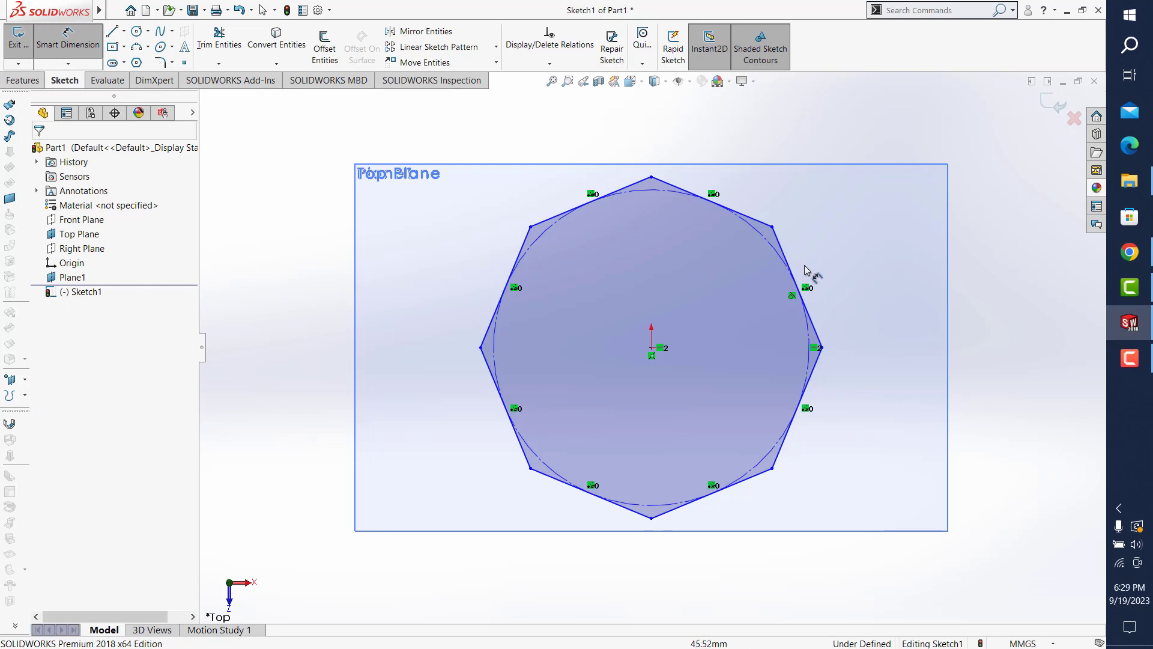
left_click(770, 251)
left_click(895, 287)
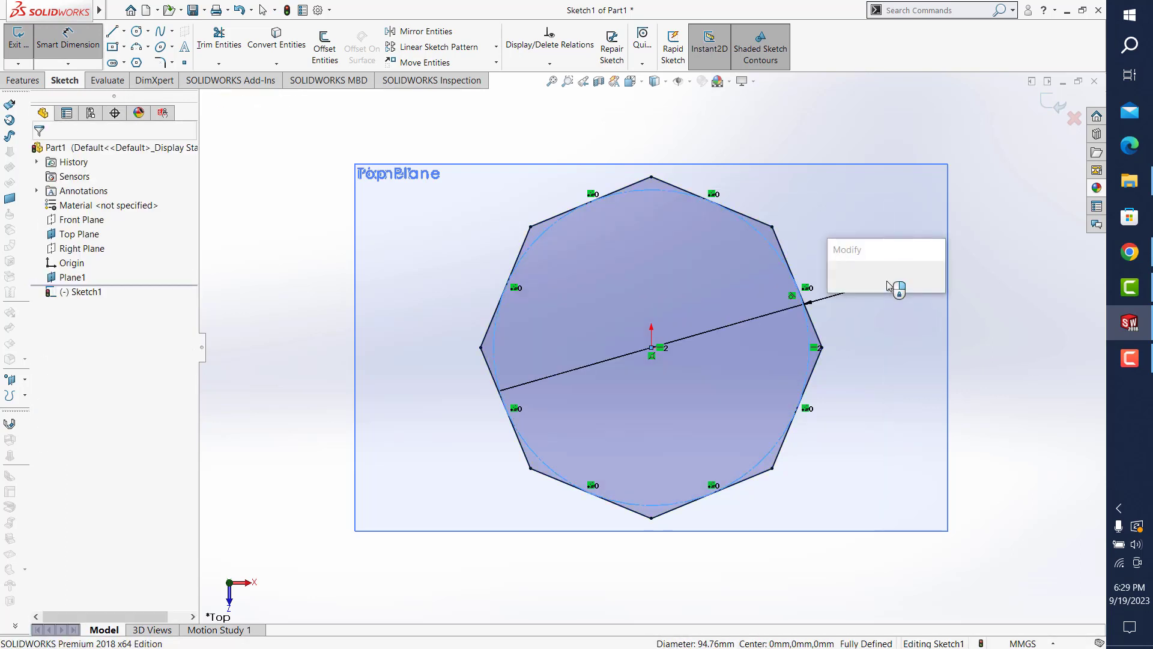
type("100")
key("Return")
key("Escape")
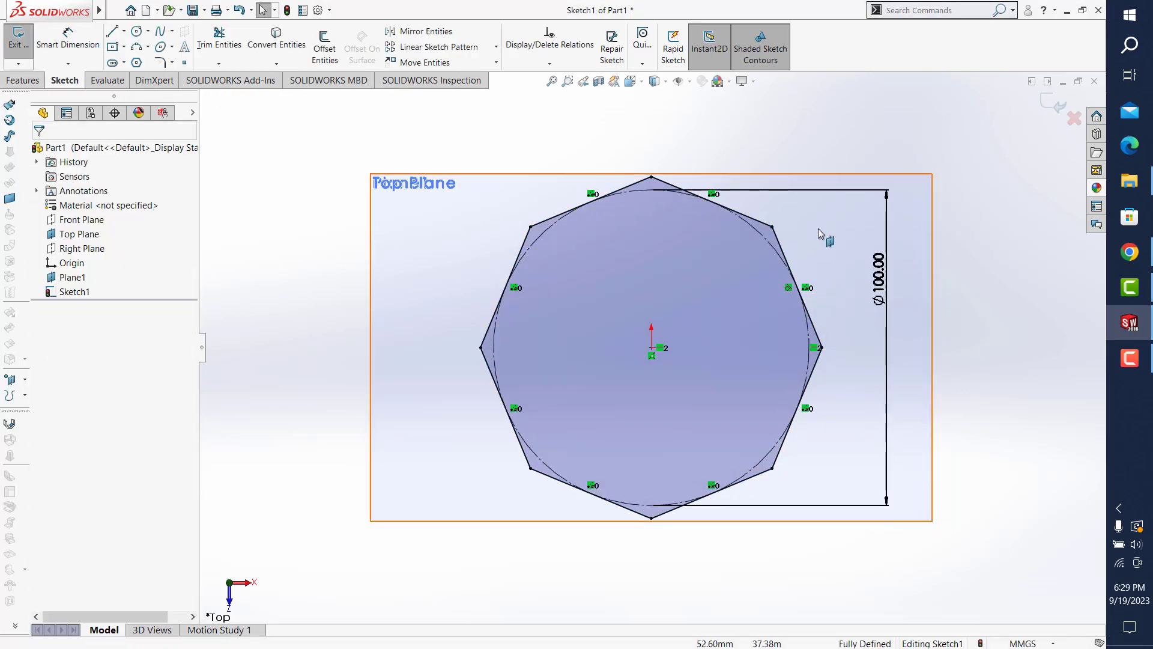
- Convert the circle and octagon to construction geometry and exit the sketch
mouse_move(829, 136)
left_mouse_down()
mouse_move(492, 518)
mouse_move(412, 561)
left_mouse_up()
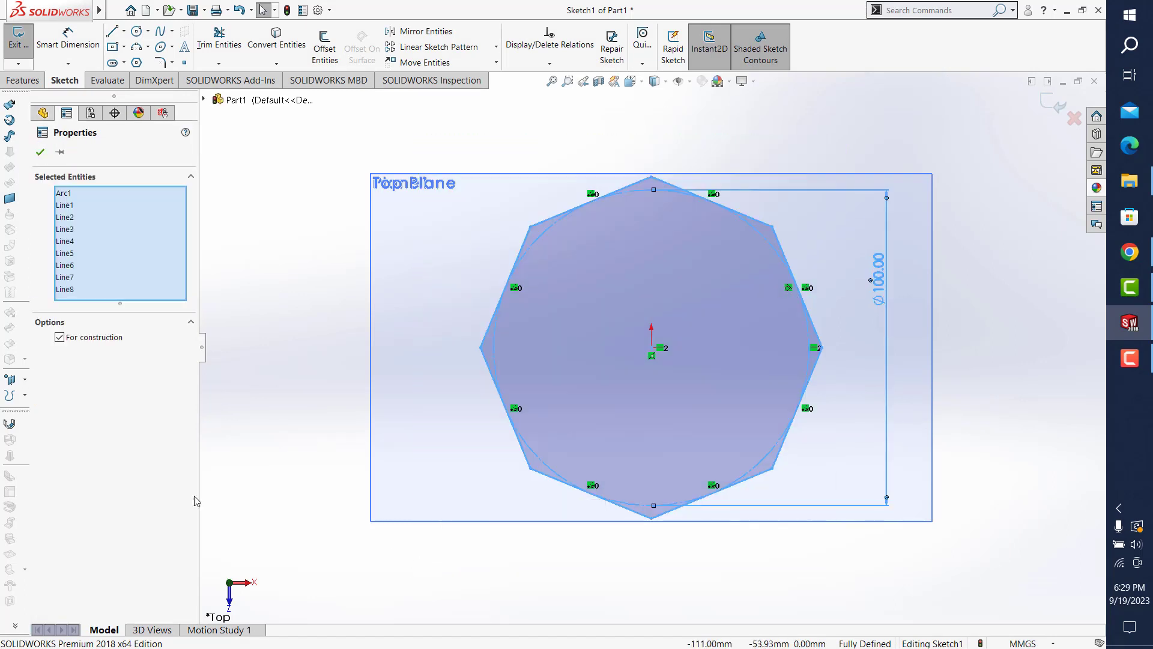
left_click(60, 337)
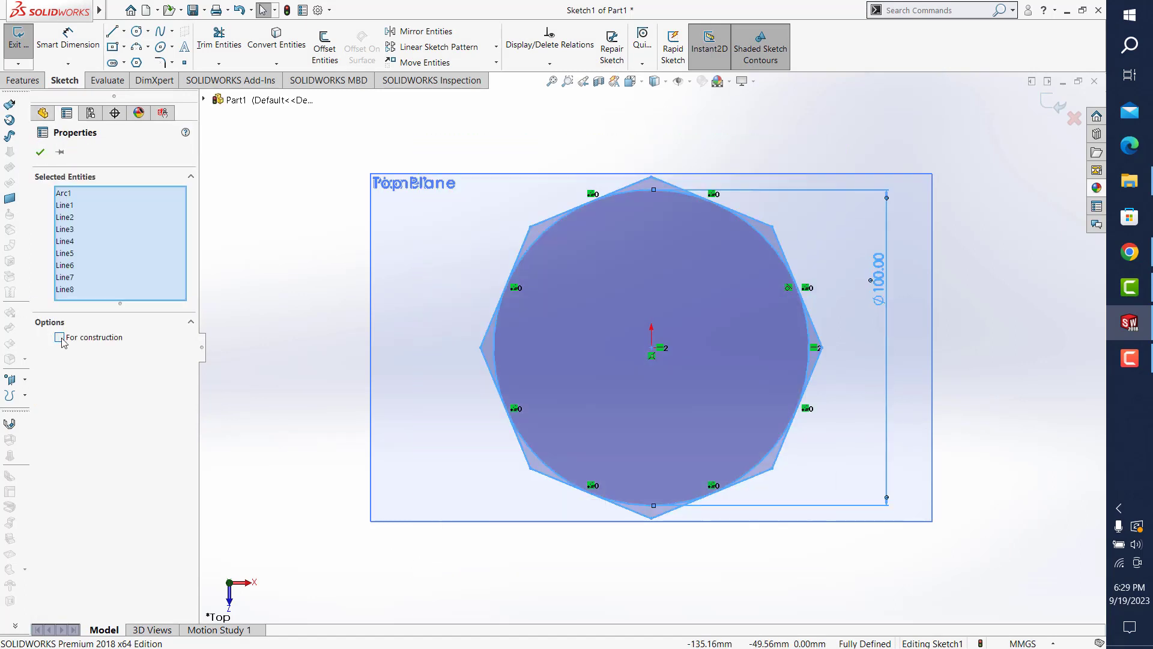
left_click(60, 338)
left_click(1058, 106)
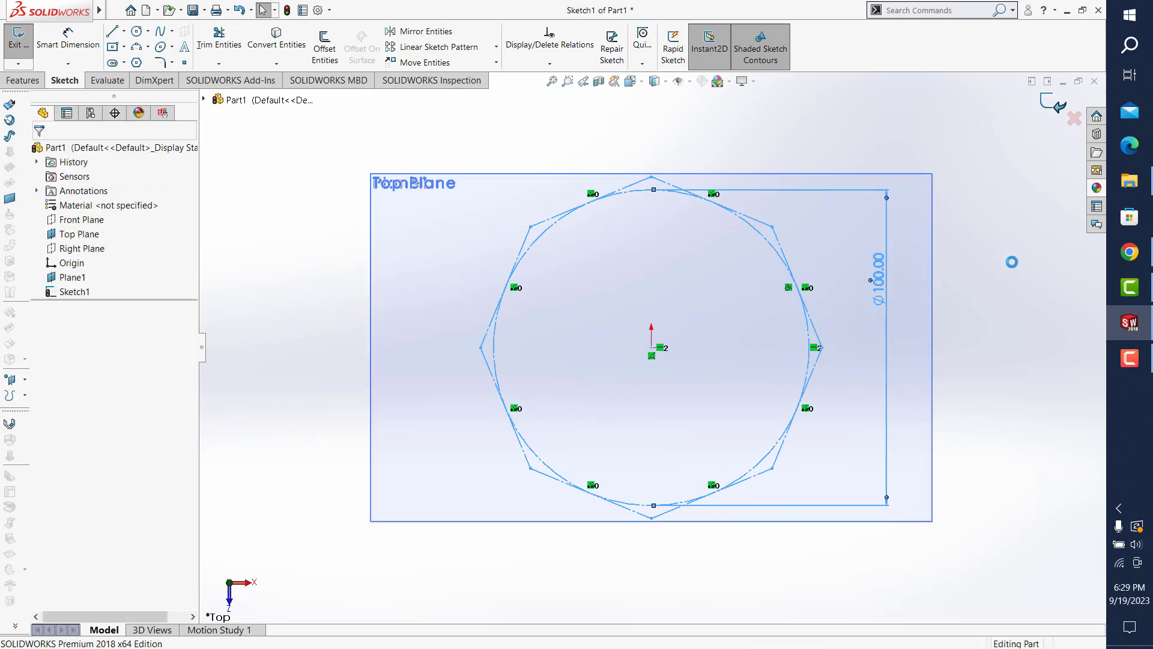
- Reopen Sketch1 for editing
left_click(65, 80)
left_click(16, 39)
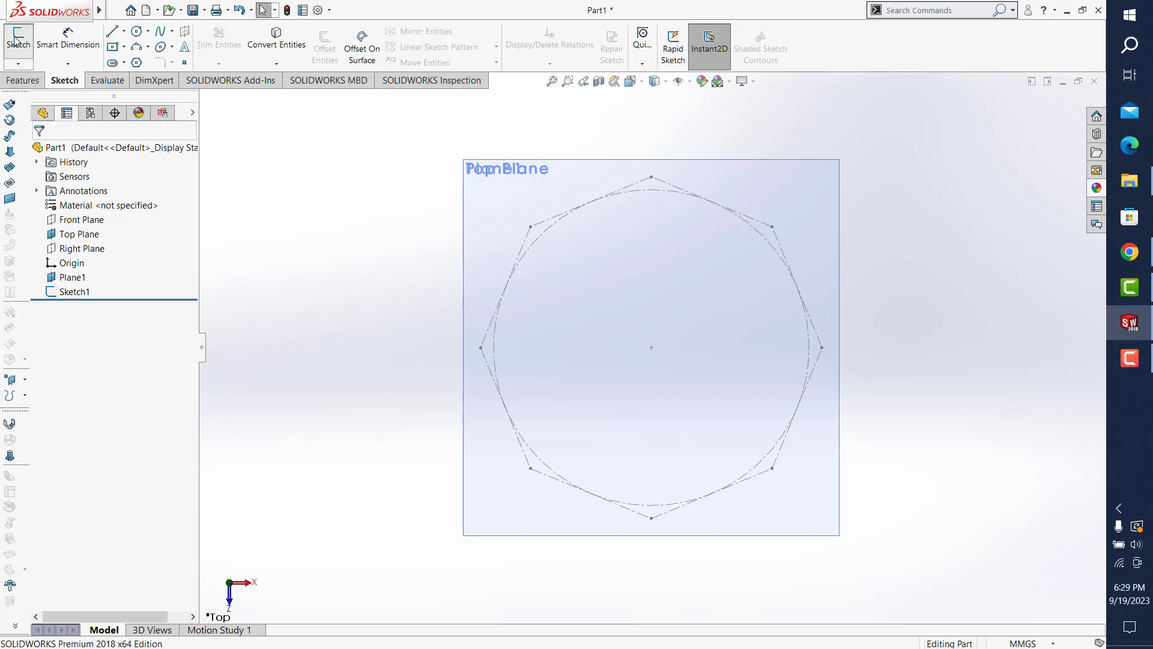
left_click(40, 152)
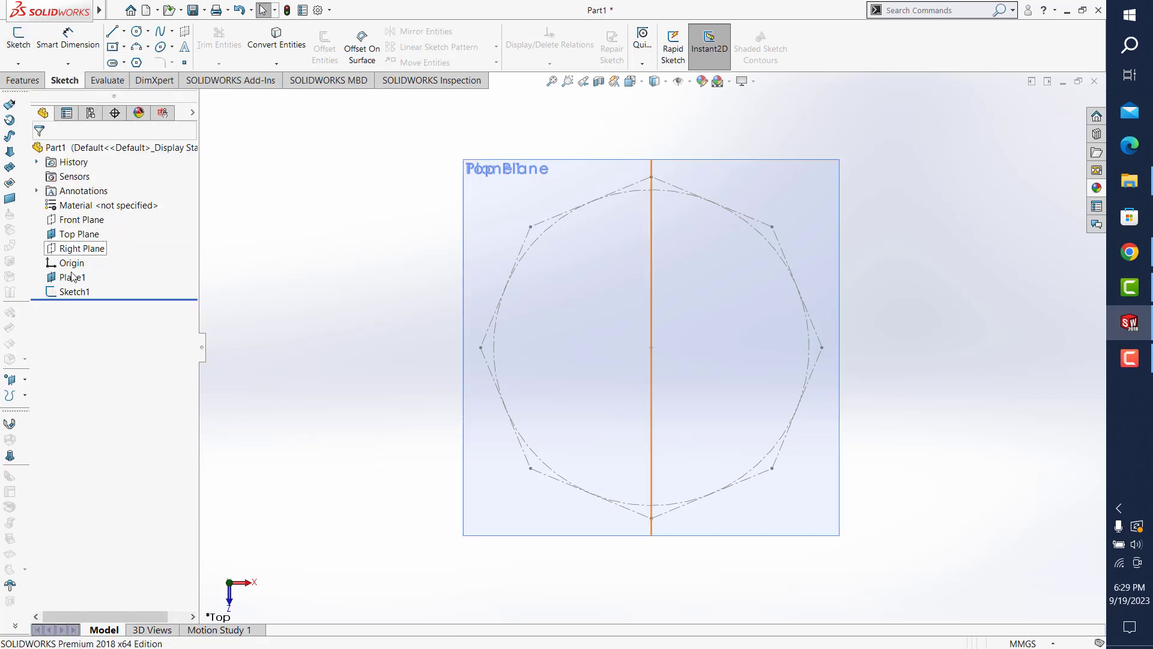
left_click(74, 291)
left_click(82, 256)
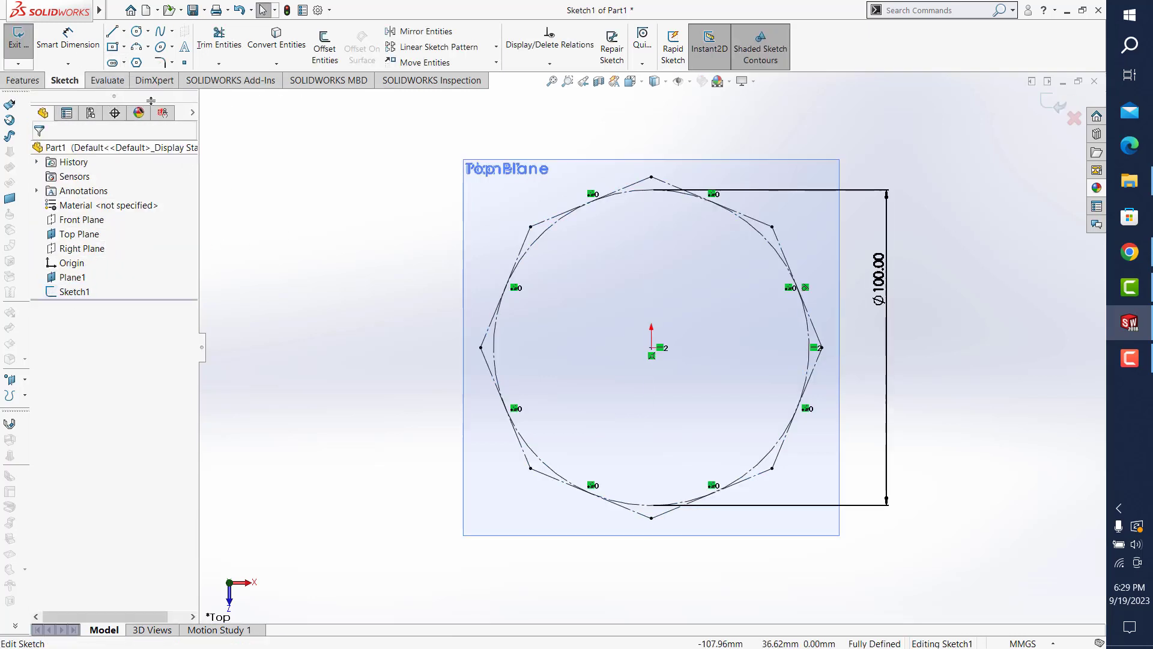
- Draw star lines from the top vertex around the left side to the lower-left inner corner
left_click(112, 36)
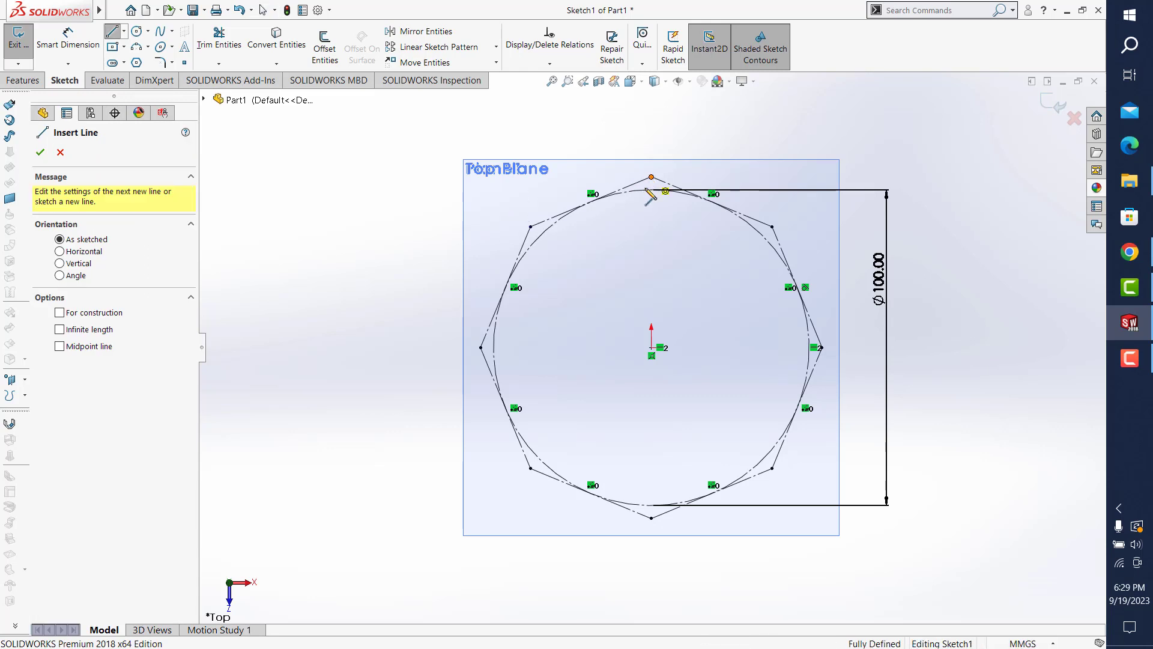
left_click(651, 178)
left_click(619, 248)
left_click(530, 227)
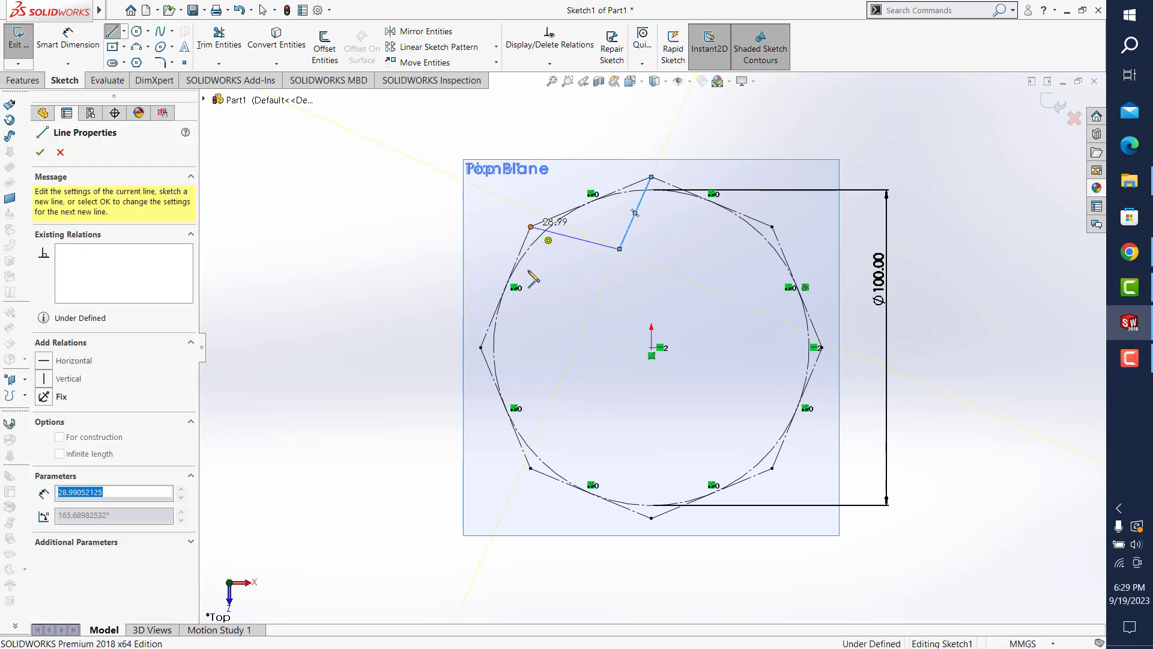
left_click(530, 325)
left_click(481, 347)
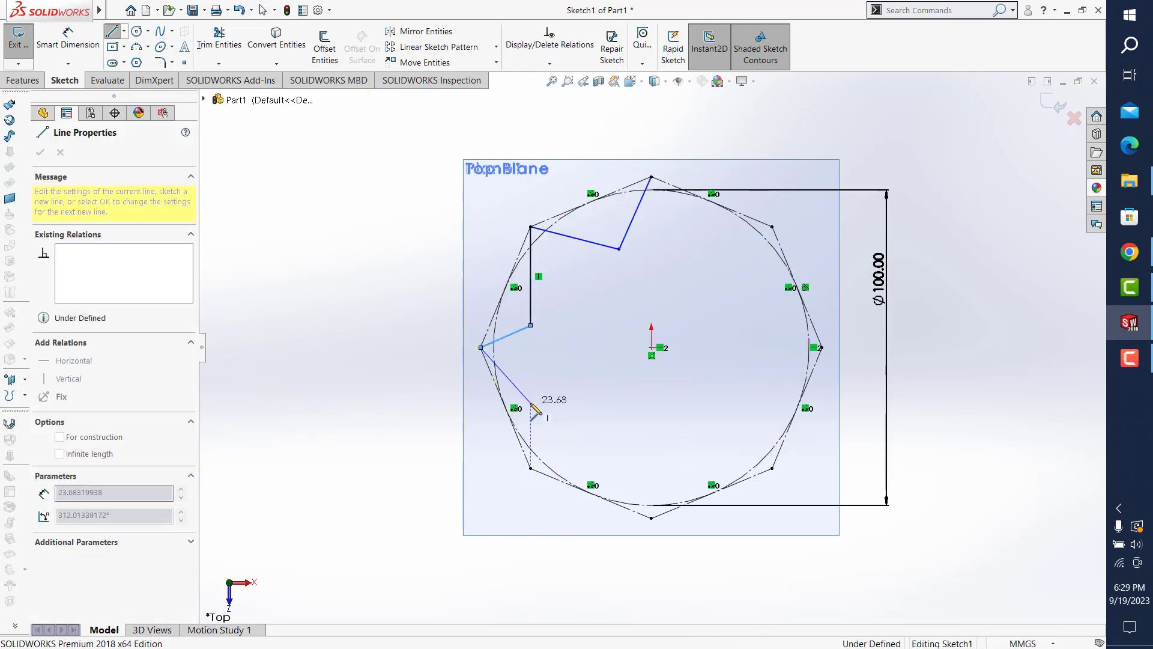
left_click(530, 402)
left_click(531, 467)
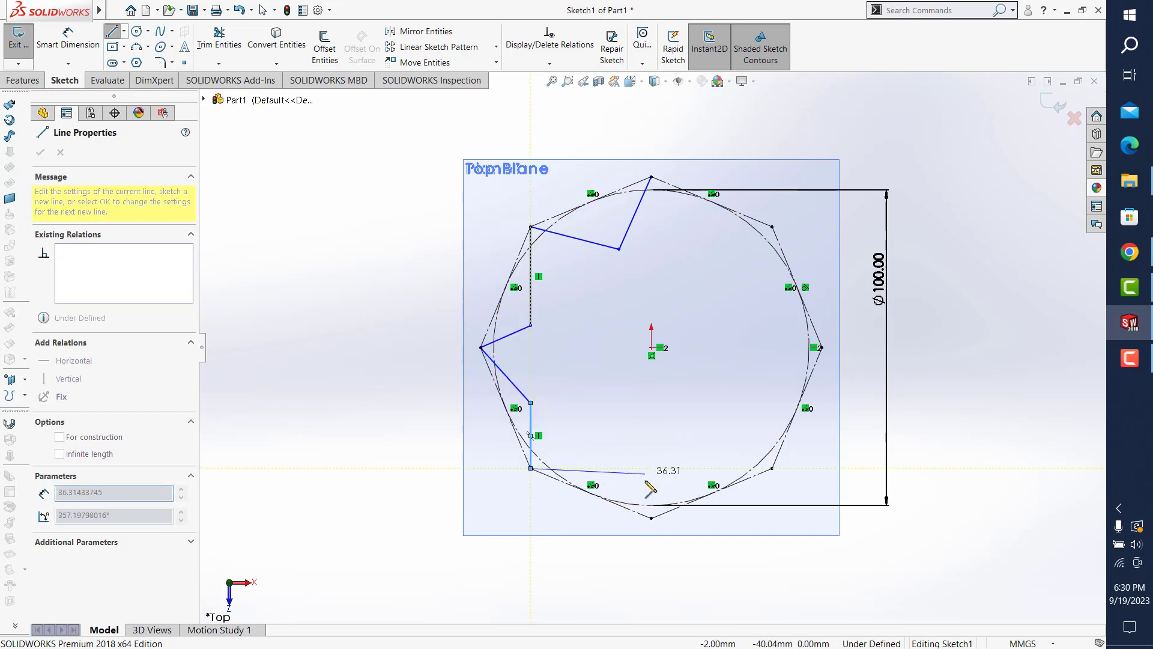
left_click(619, 451)
- Continue the star through its bottom, right and upper-right points, closing at the top vertex
left_click(651, 517)
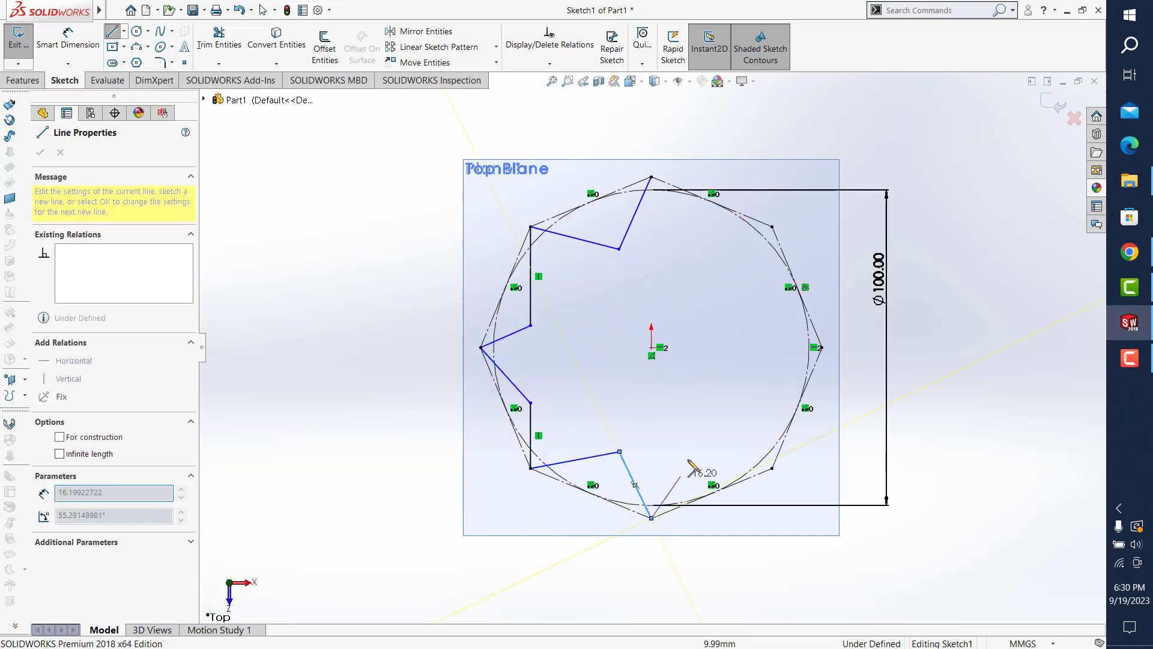
left_click(772, 468)
left_click(764, 389)
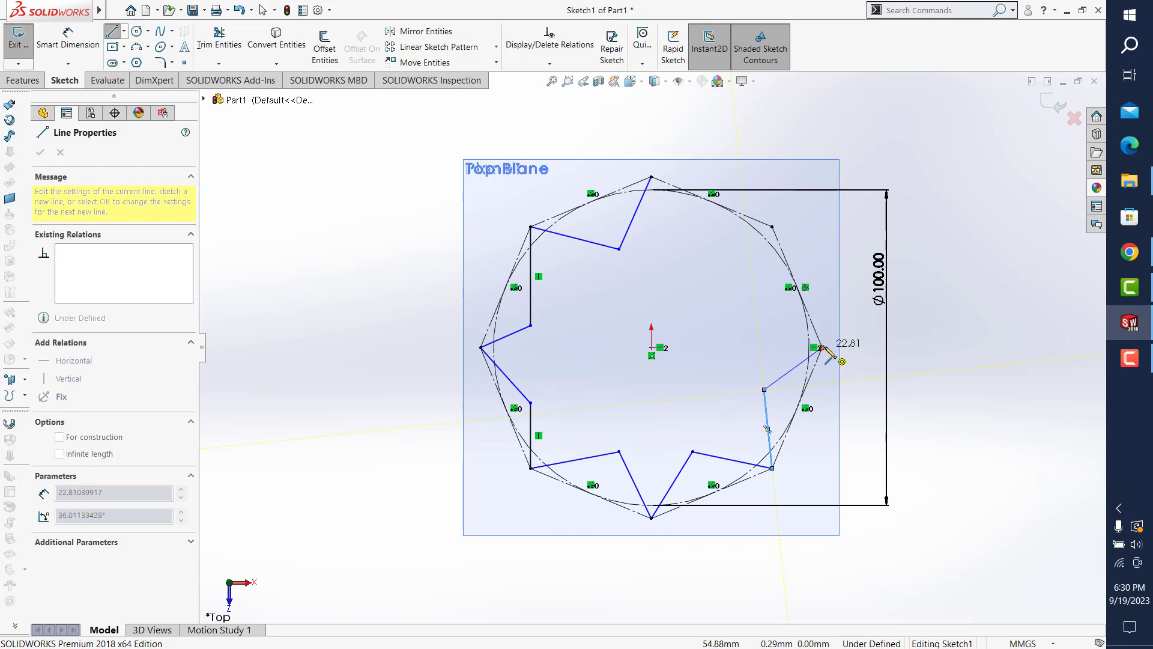
left_click(821, 347)
left_click(754, 305)
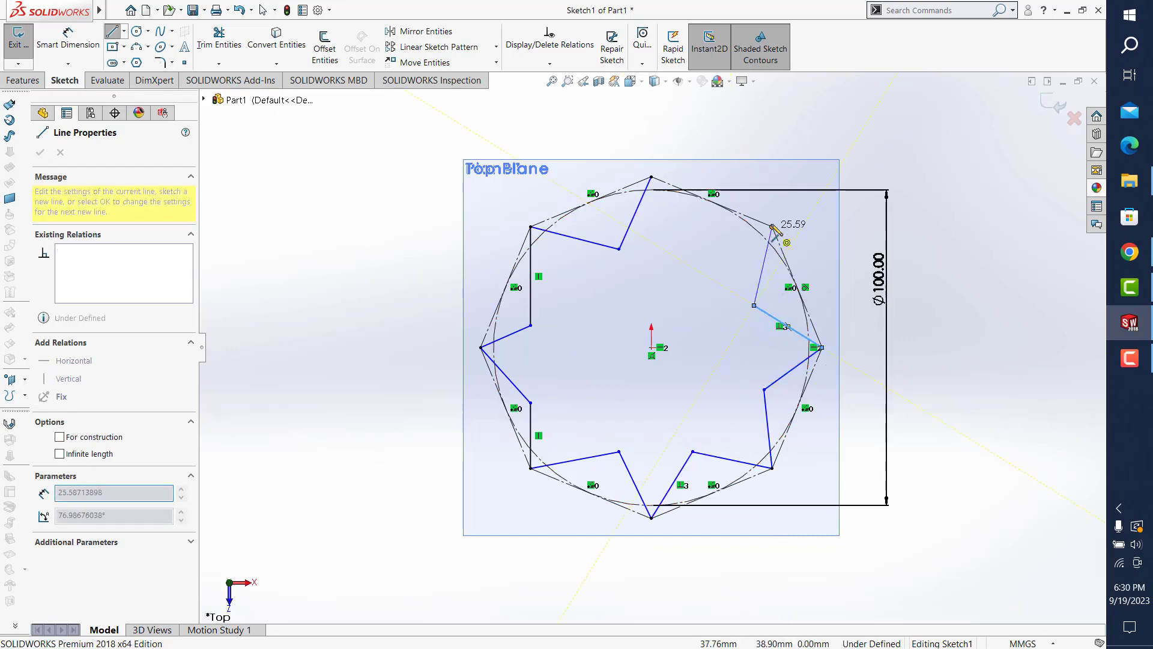
left_click(772, 227)
left_click(693, 227)
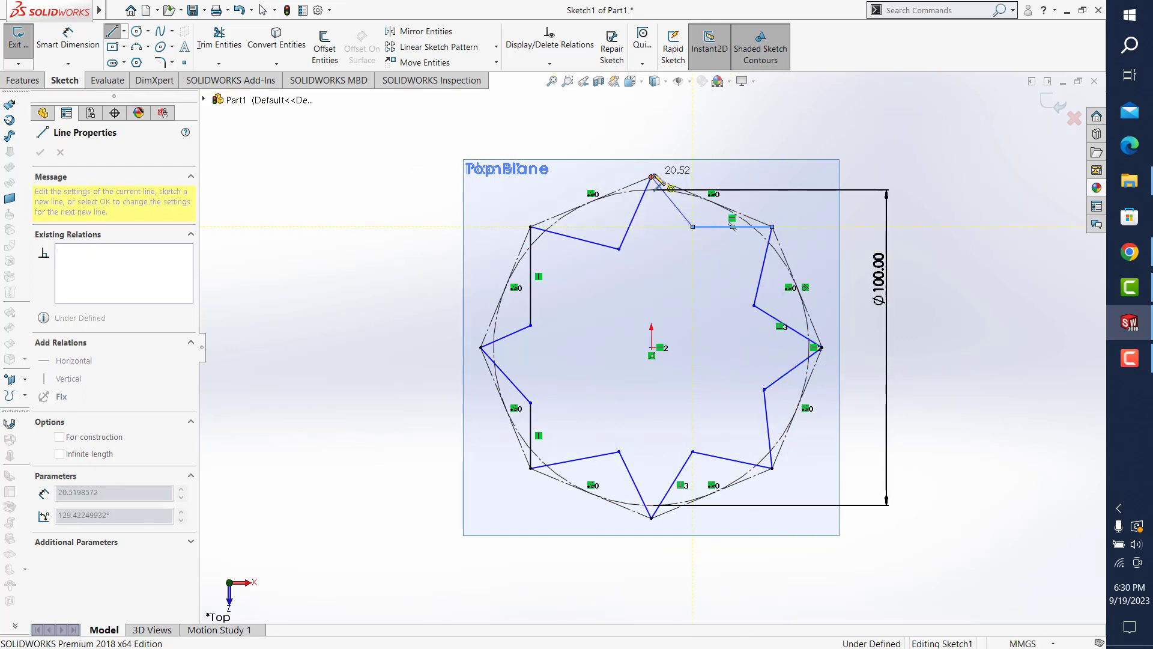
left_click(651, 178)
key("Escape")
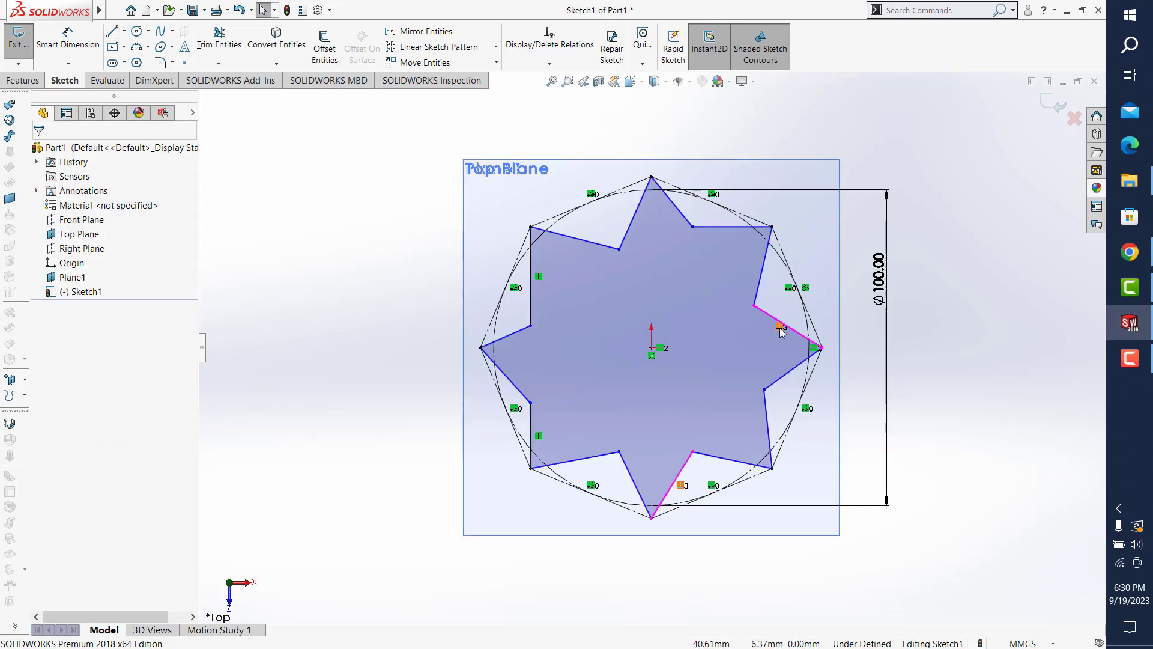
- Delete the two Vertical relations on the star's left edges
left_click(539, 436)
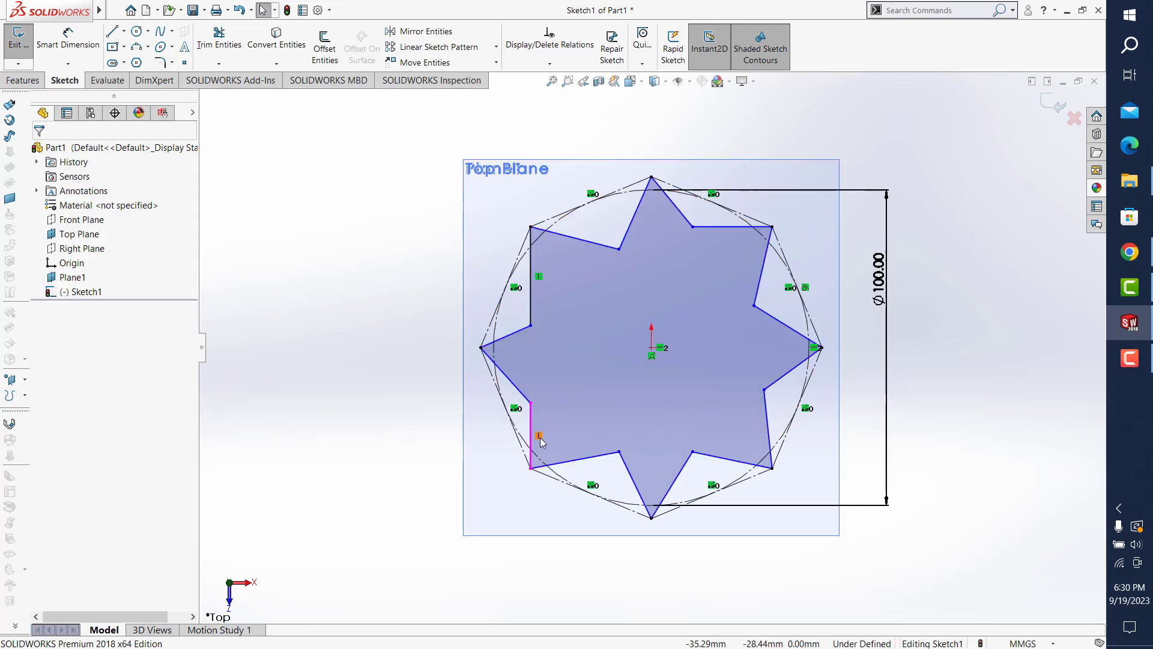
key("Delete")
left_click(538, 277)
key("Delete")
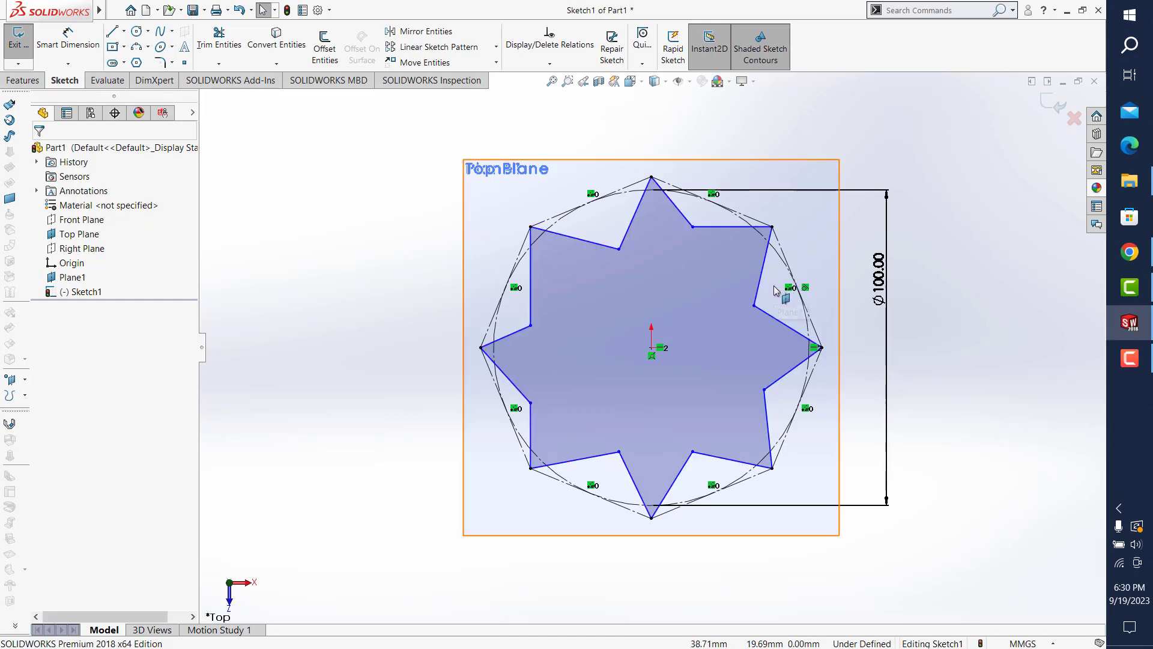
- Select the star's lower and left edges
left_click_drag(775, 286, 527, 432)
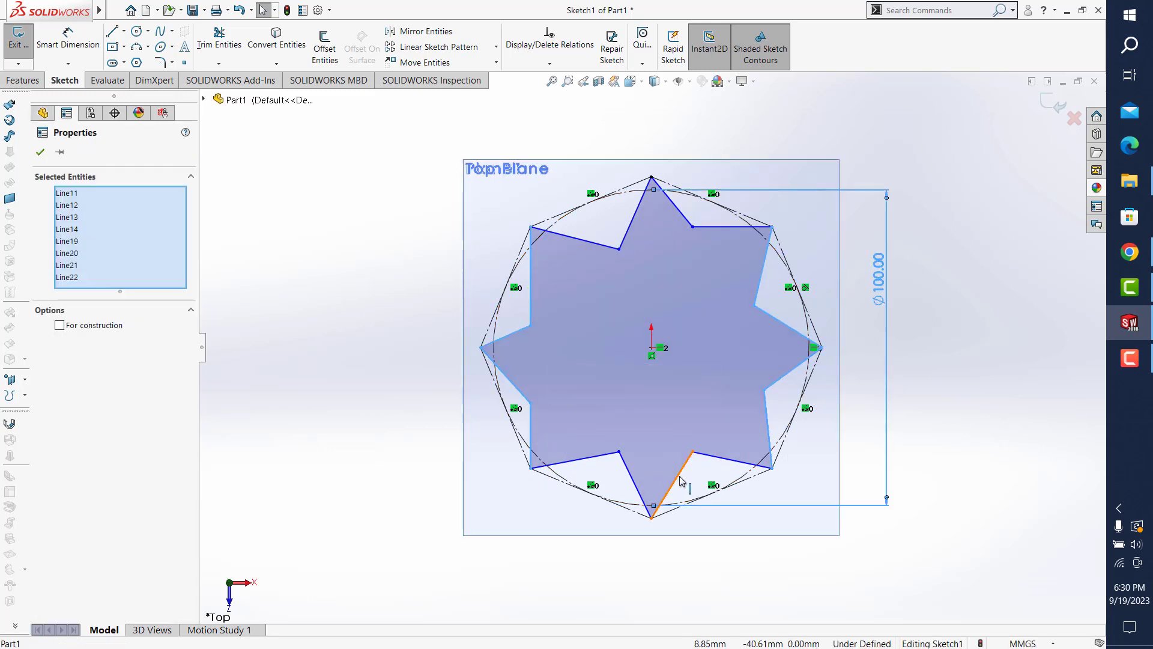
left_click(716, 473)
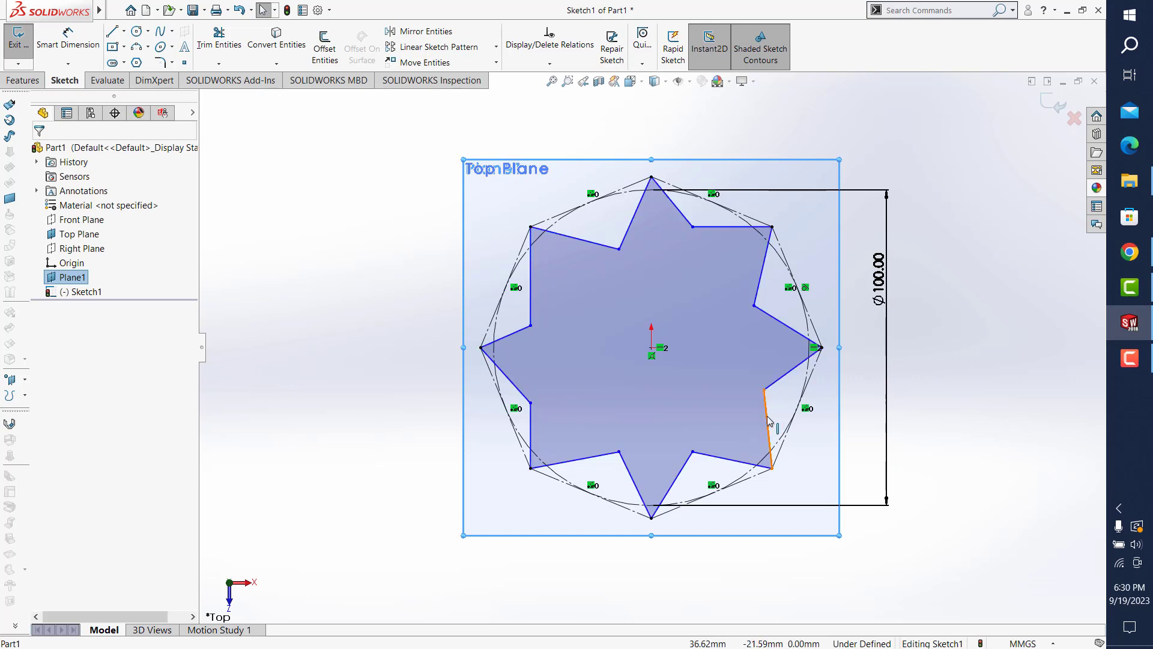
left_click(769, 421, "ctrl")
left_click(733, 459, "ctrl")
left_click(673, 483, "ctrl")
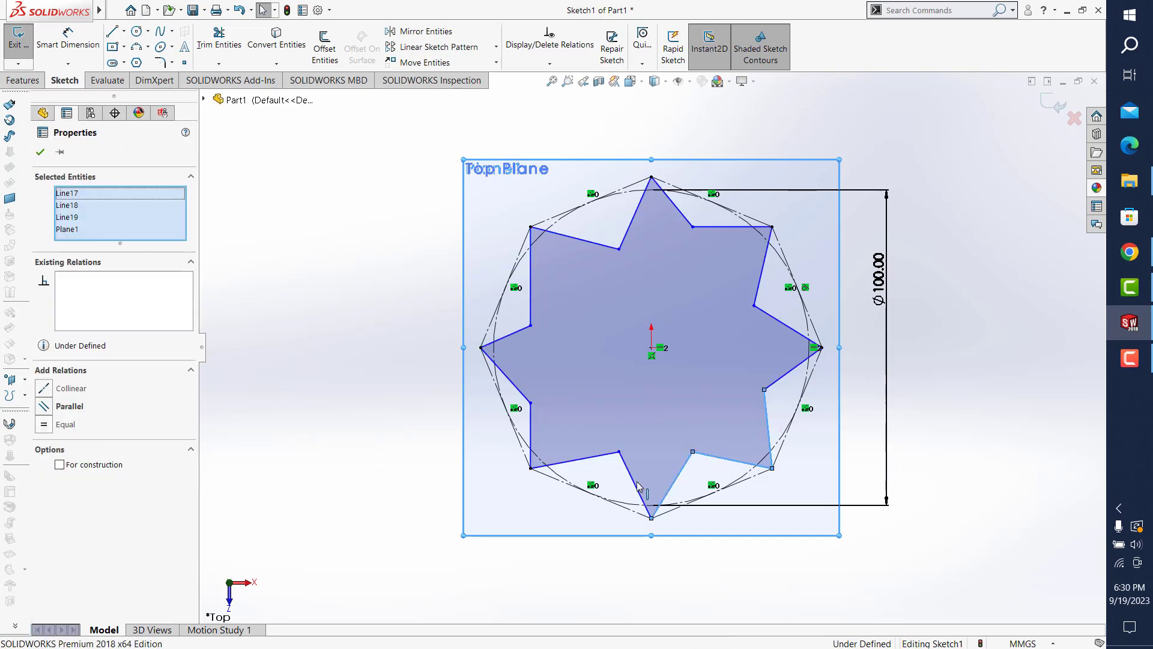
left_click(637, 484, "ctrl")
left_click(571, 460, "ctrl")
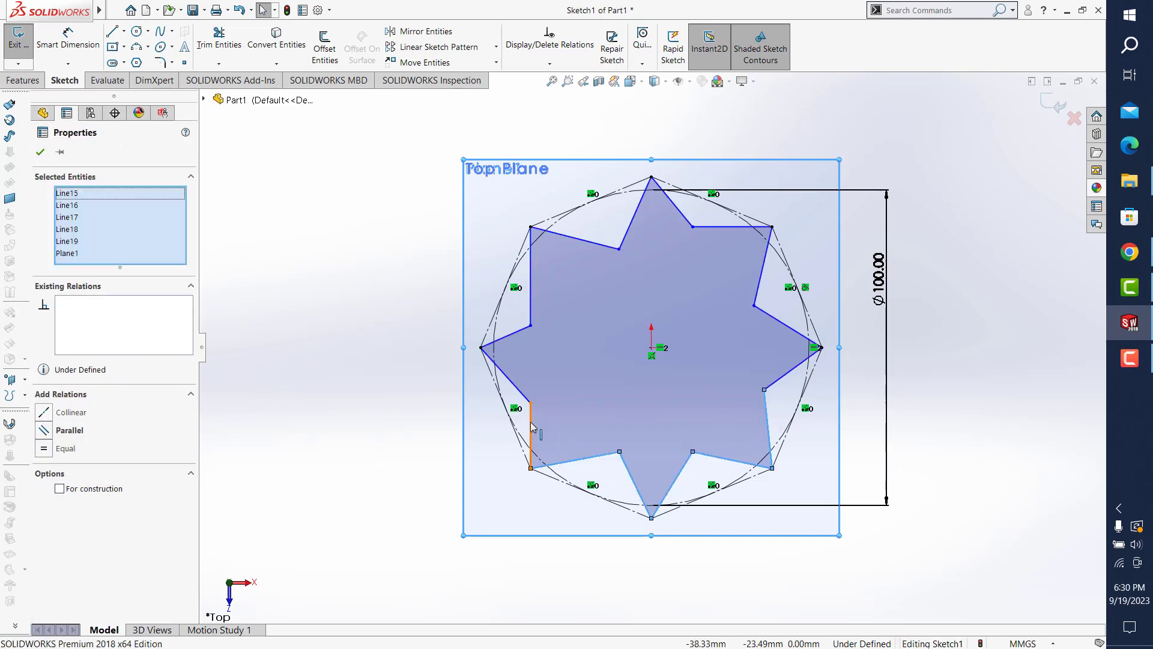
left_click(531, 428, "ctrl")
left_click(506, 375, "ctrl")
left_click(506, 336, "ctrl")
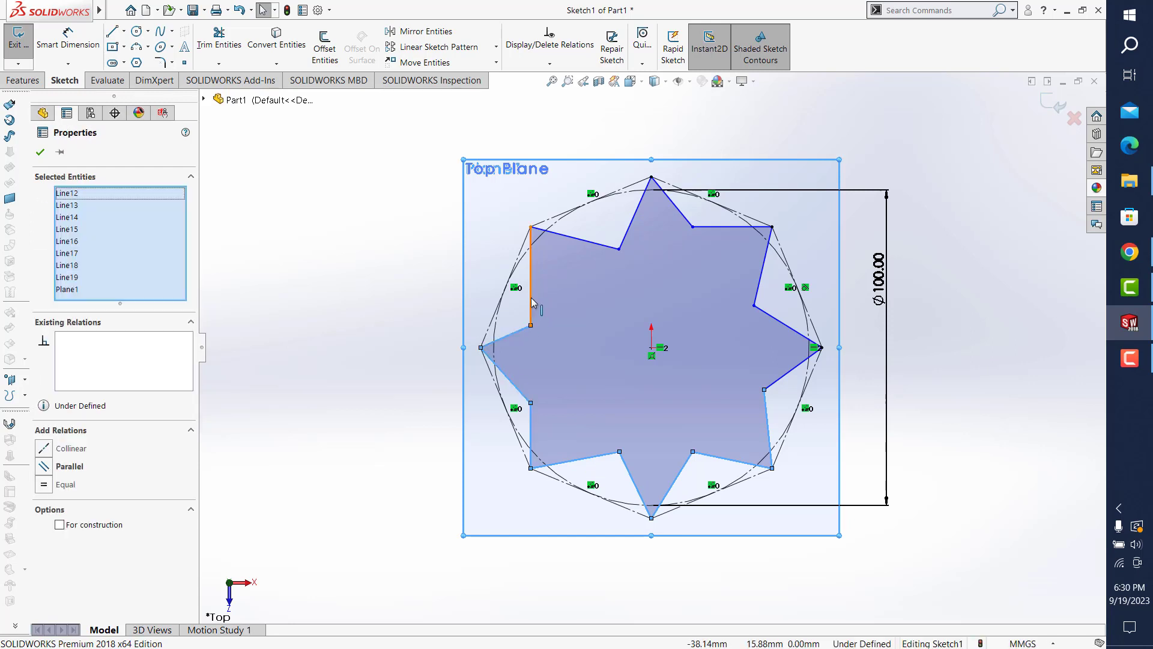
- Add the upper and right star edges to the selection and delete a stray sketch point
left_click(531, 302, "ctrl")
left_click(575, 238, "ctrl")
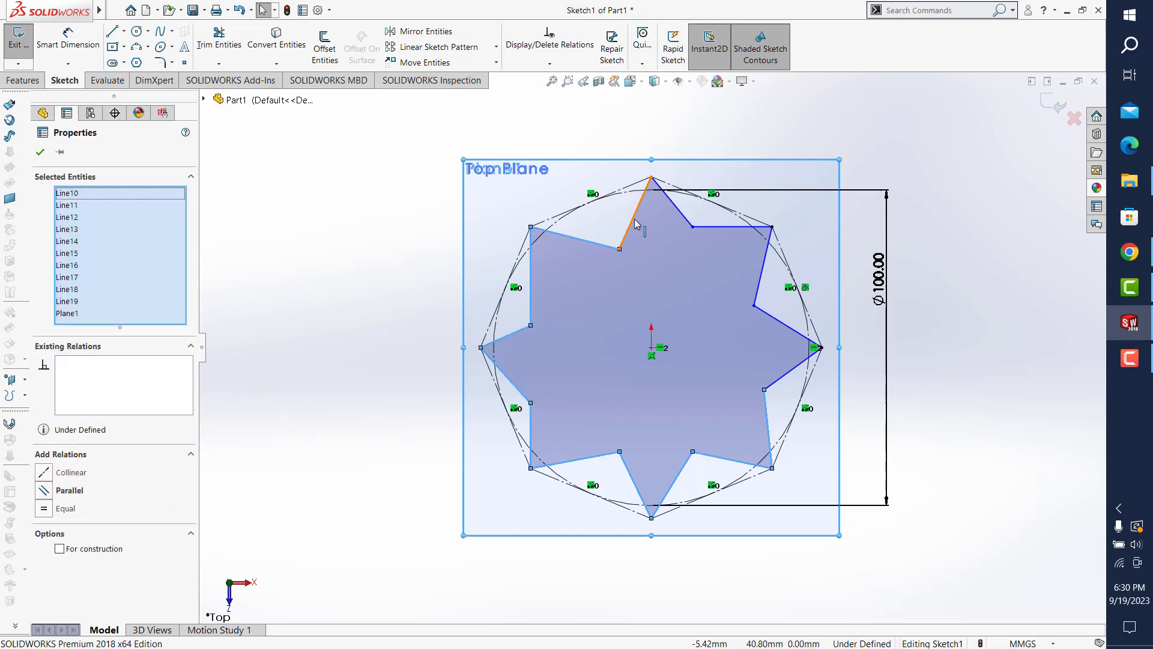
left_click(636, 223, "ctrl")
left_click(671, 201, "ctrl")
left_click(732, 226, "ctrl")
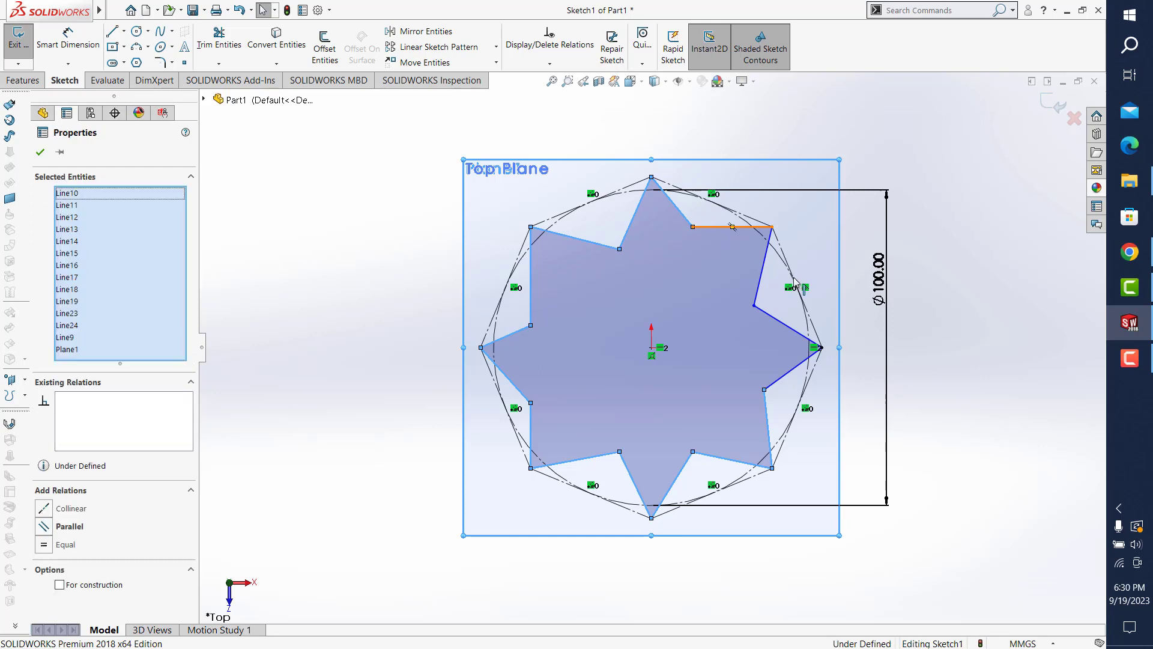
left_click(762, 281, "ctrl")
left_click(775, 319, "ctrl")
left_click(789, 326, "ctrl")
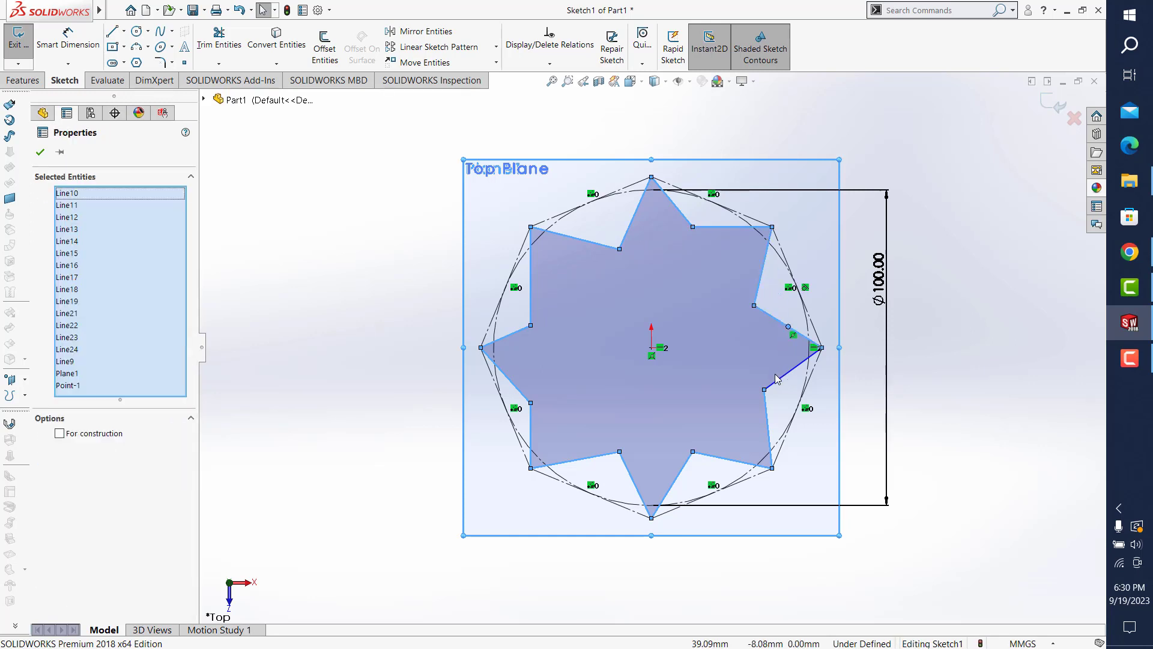
left_click(789, 329, "ctrl")
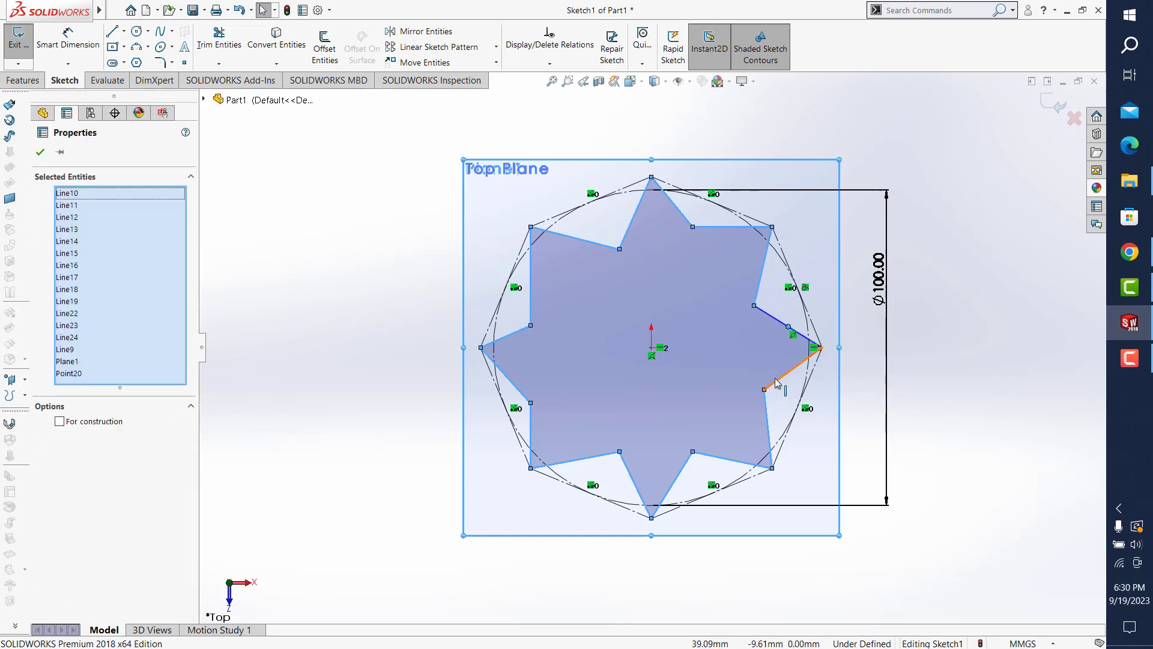
right_click(77, 378)
left_click(96, 396)
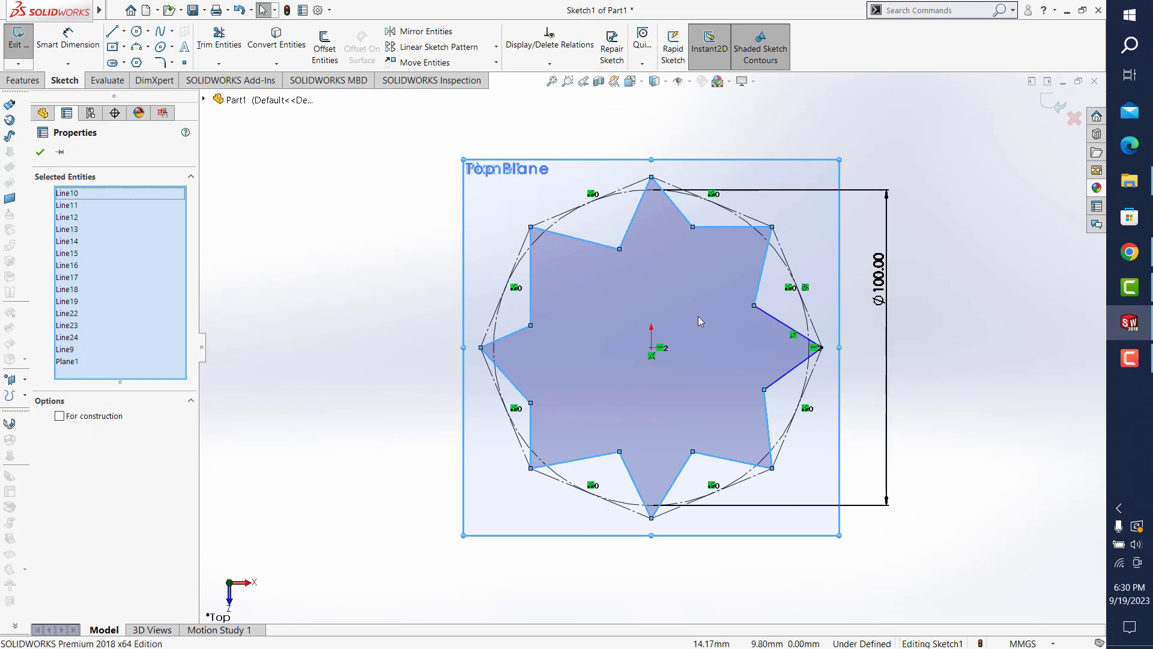
- Make the selected star edges Equal, dismissing the conversion warning
left_click(763, 317, "ctrl")
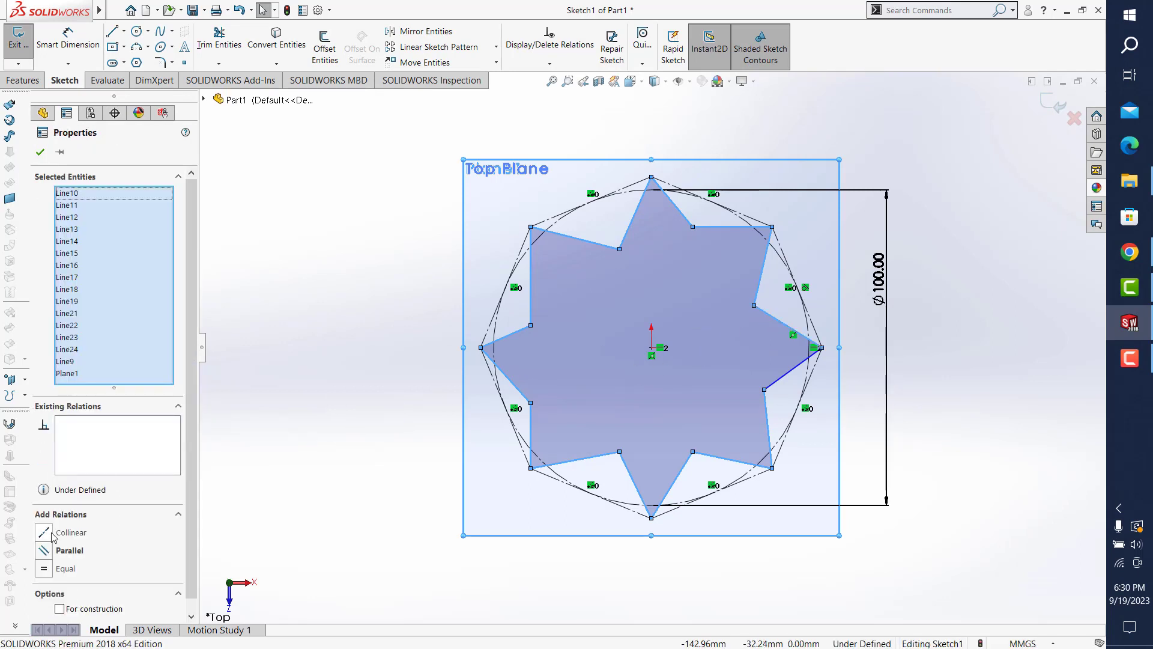
left_click(46, 568)
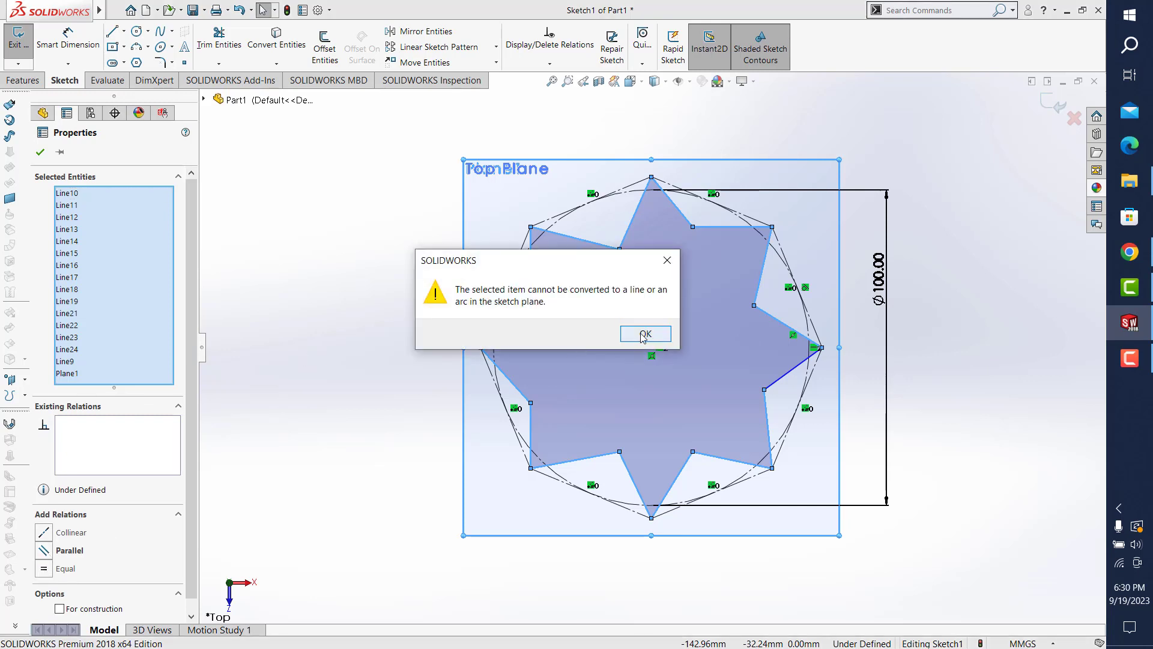
left_click(645, 334)
left_click(910, 403)
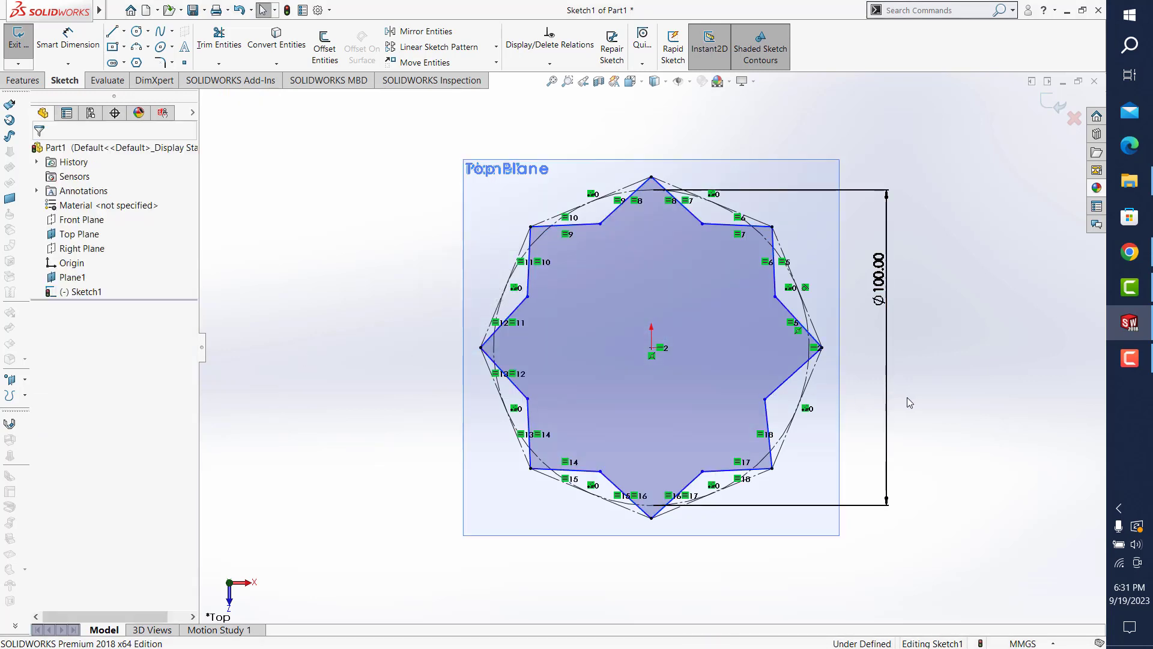
- Make the two remaining right-side star edges equal
left_click(794, 383)
left_click(810, 334, "ctrl")
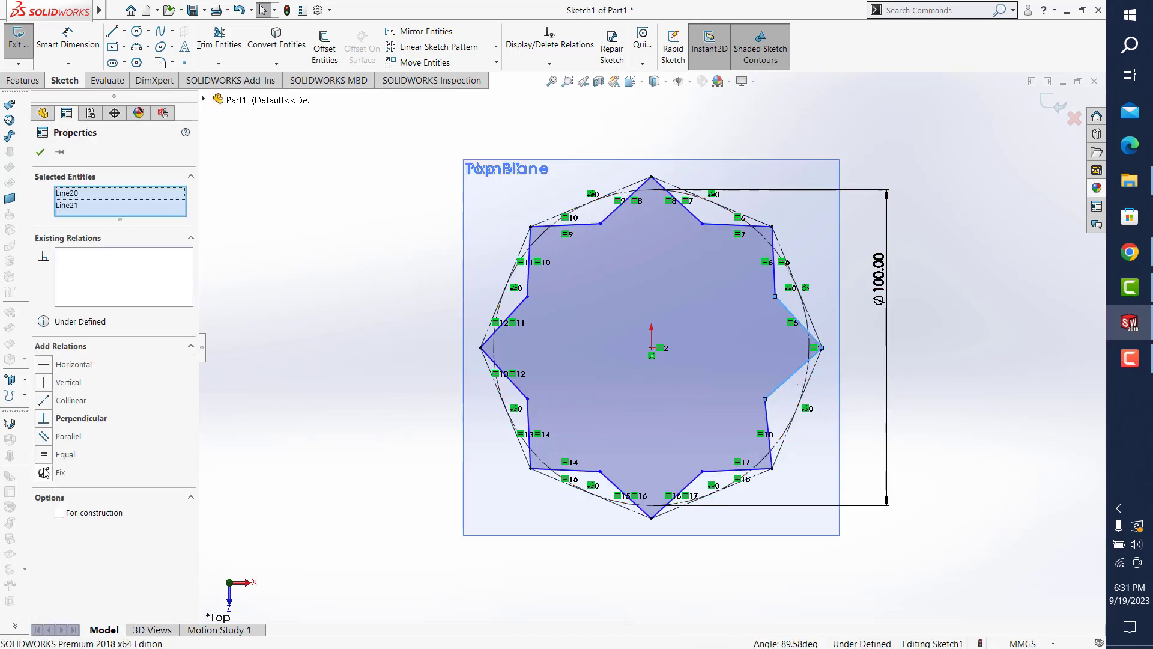
left_click(44, 454)
left_click(316, 388)
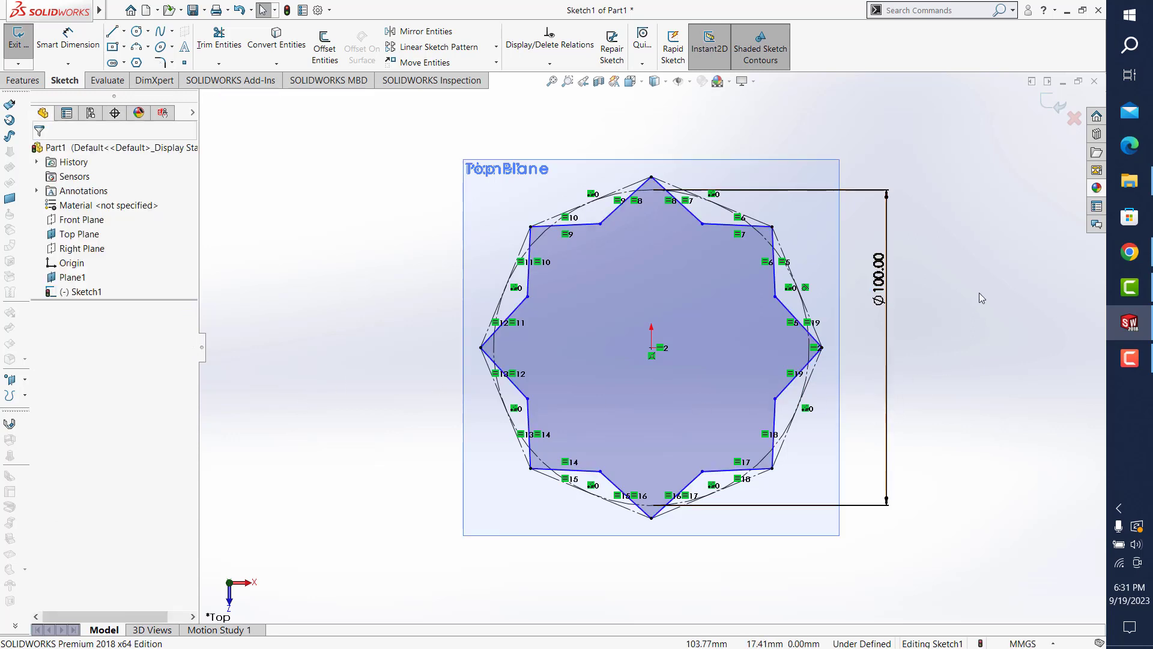
- Exit the star sketch and save the part over the existing Part1.SLDPRT
left_click(1045, 107)
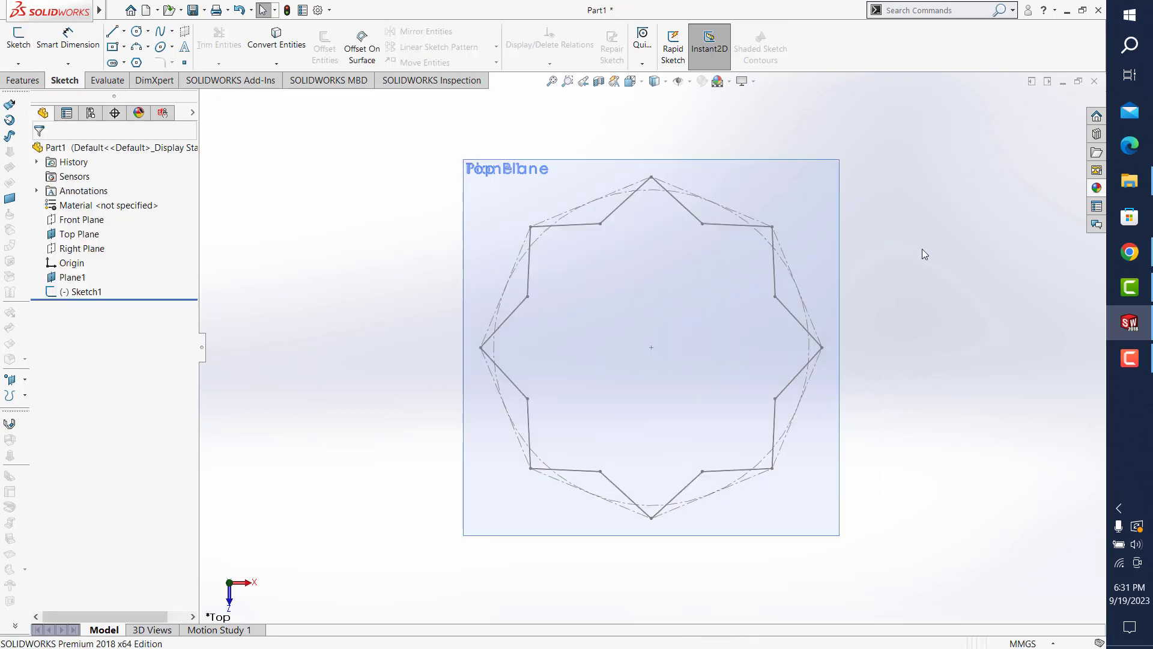
middle_click_drag(839, 345, 843, 233)
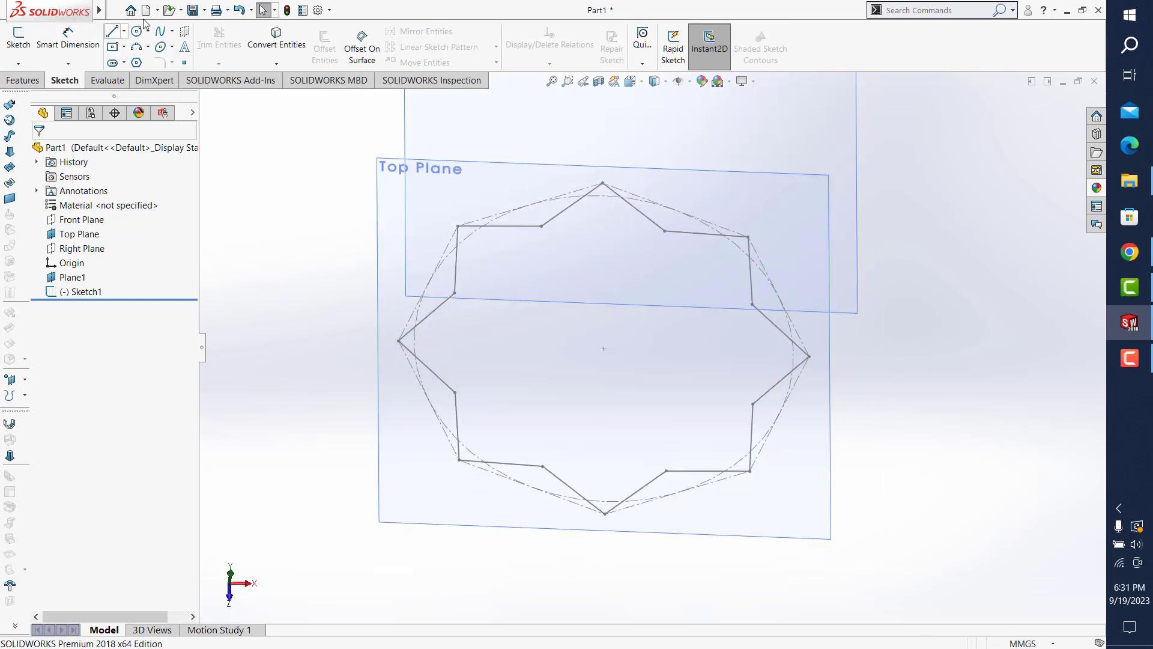
left_click(193, 10)
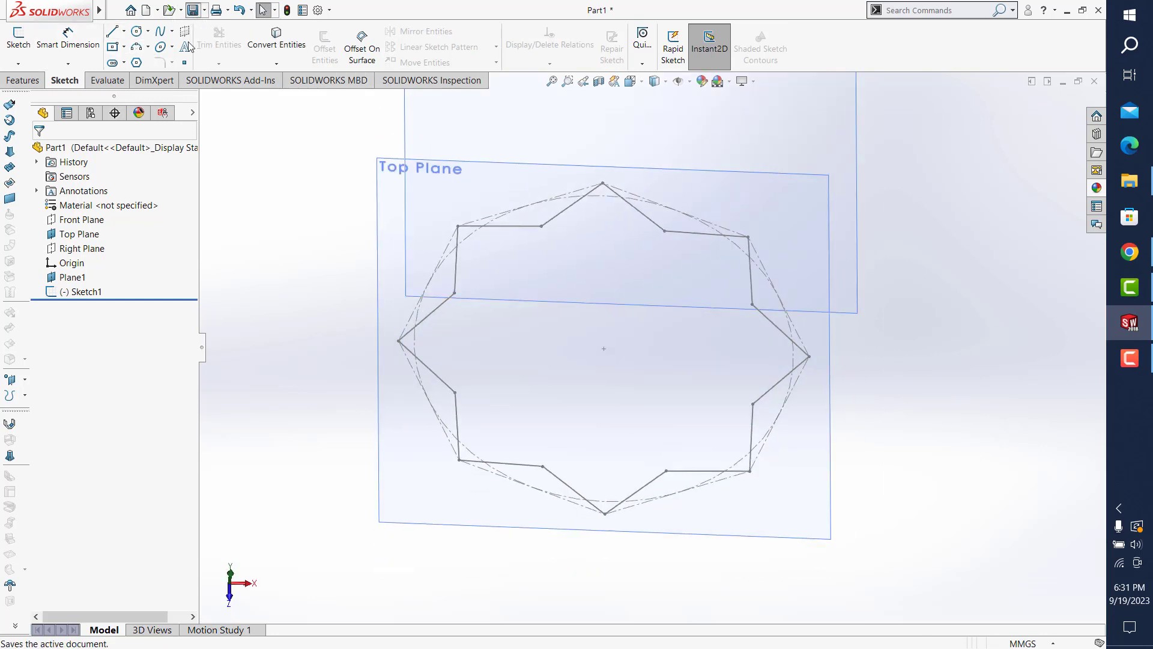
left_click(801, 461)
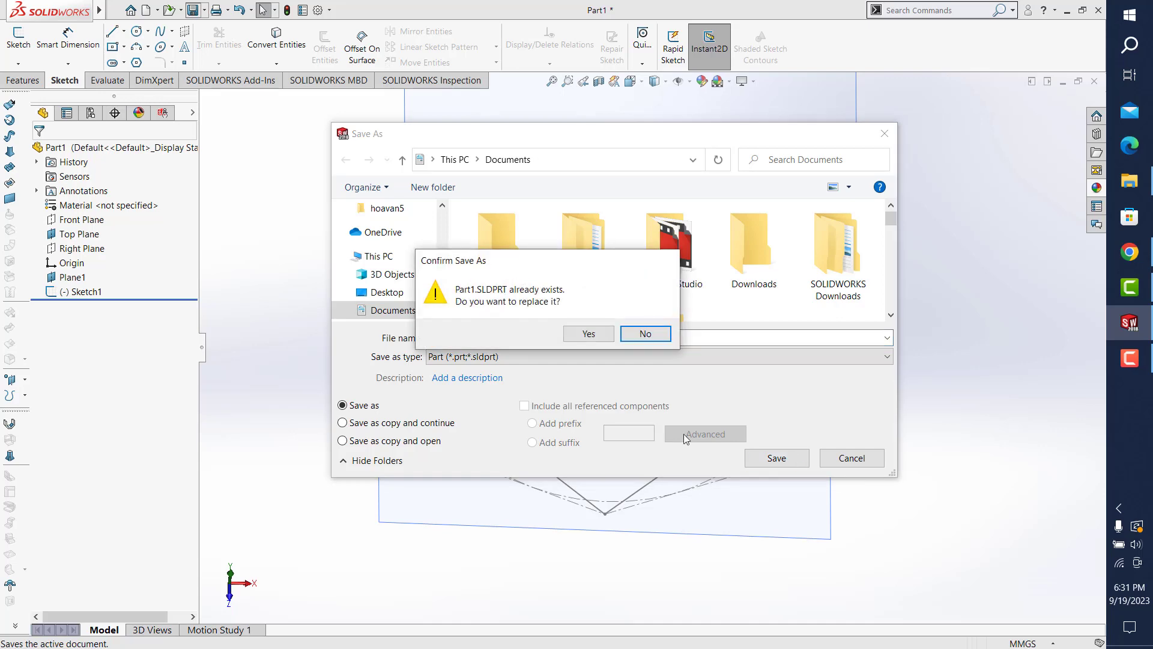
left_click(588, 334)
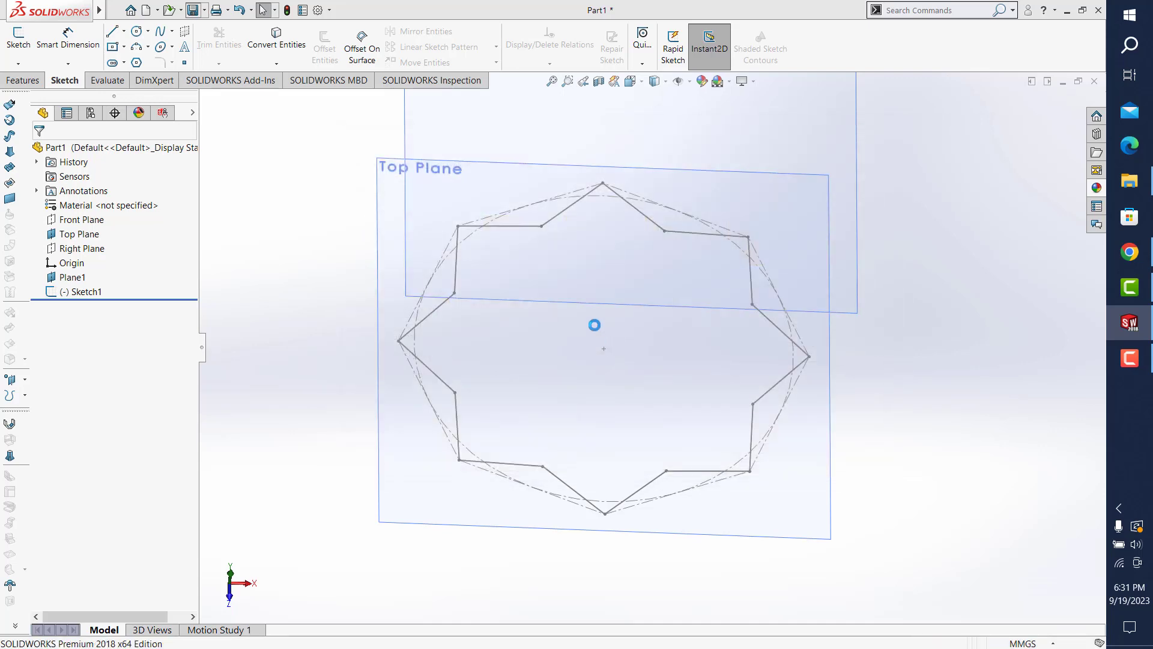
- Hide the Top Plane and add Plane2 offset 60 mm from Plane1
left_click(552, 81)
left_click(78, 233)
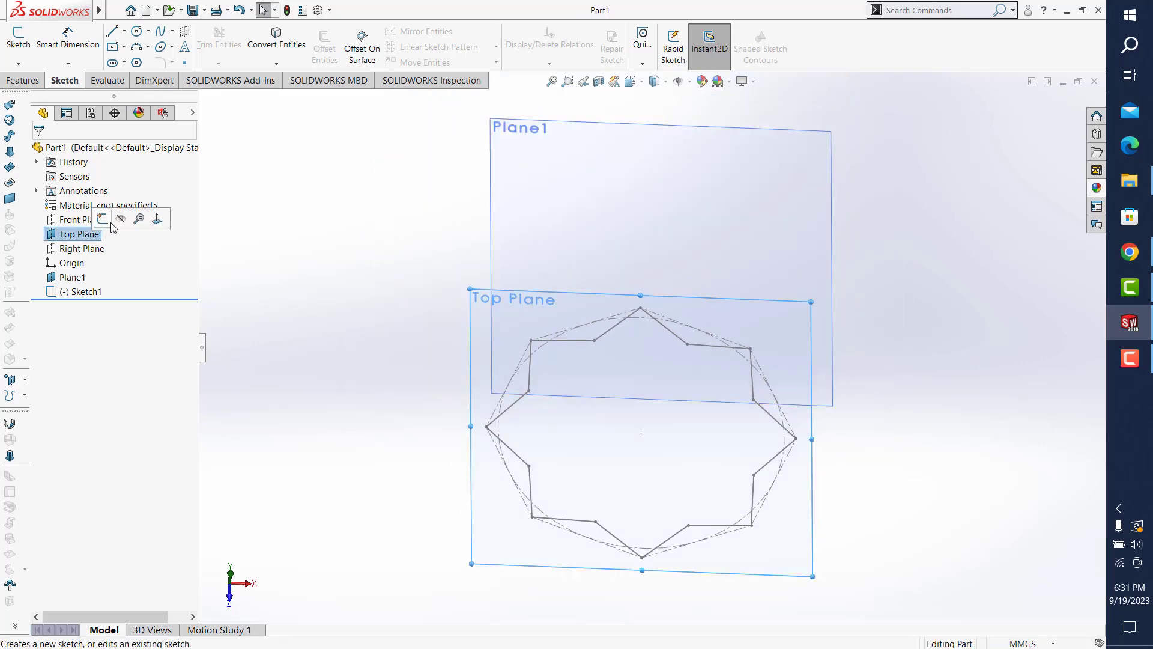
left_click(120, 222)
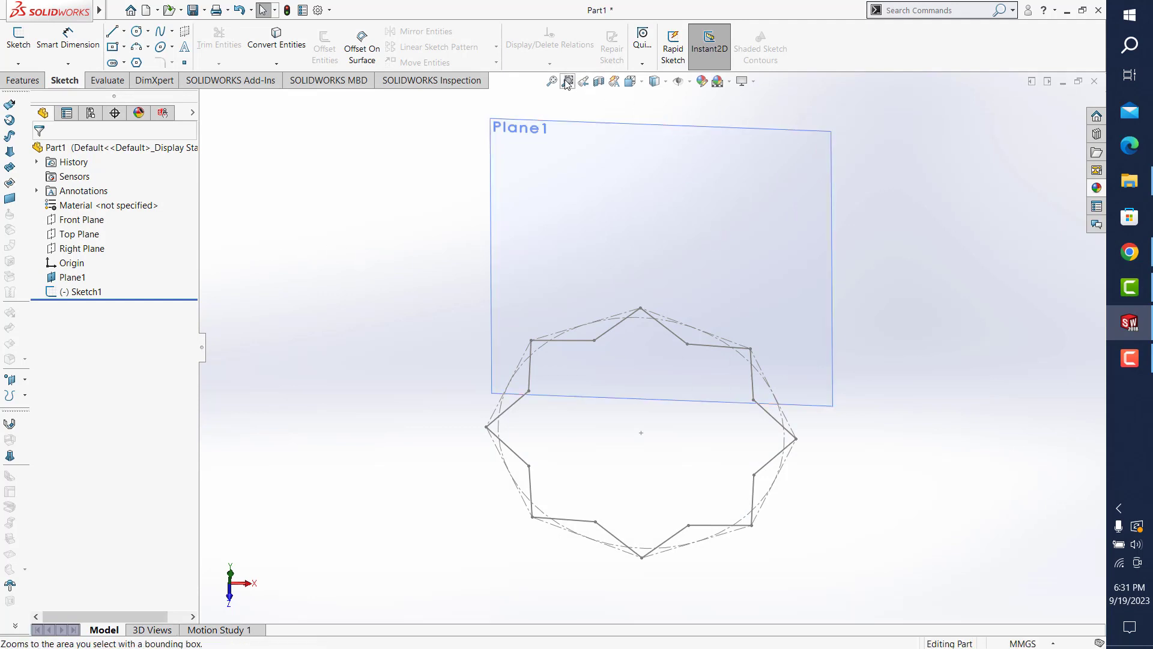
left_click(23, 80)
left_click(587, 63)
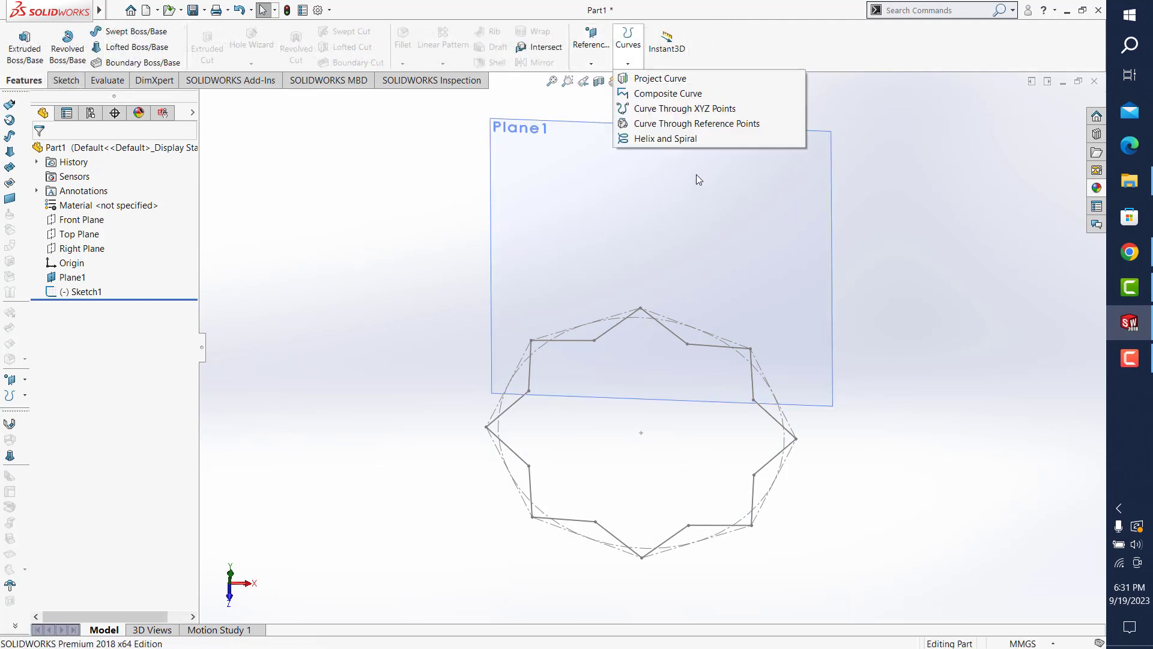
left_click(601, 79)
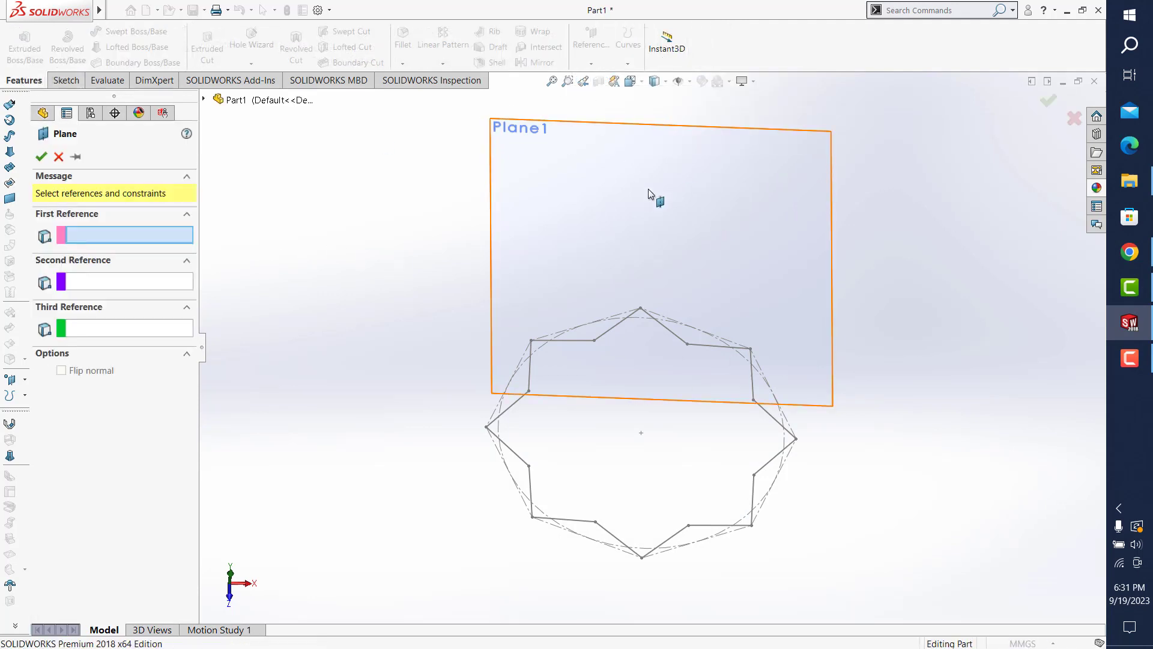
left_click(729, 248)
type("60")
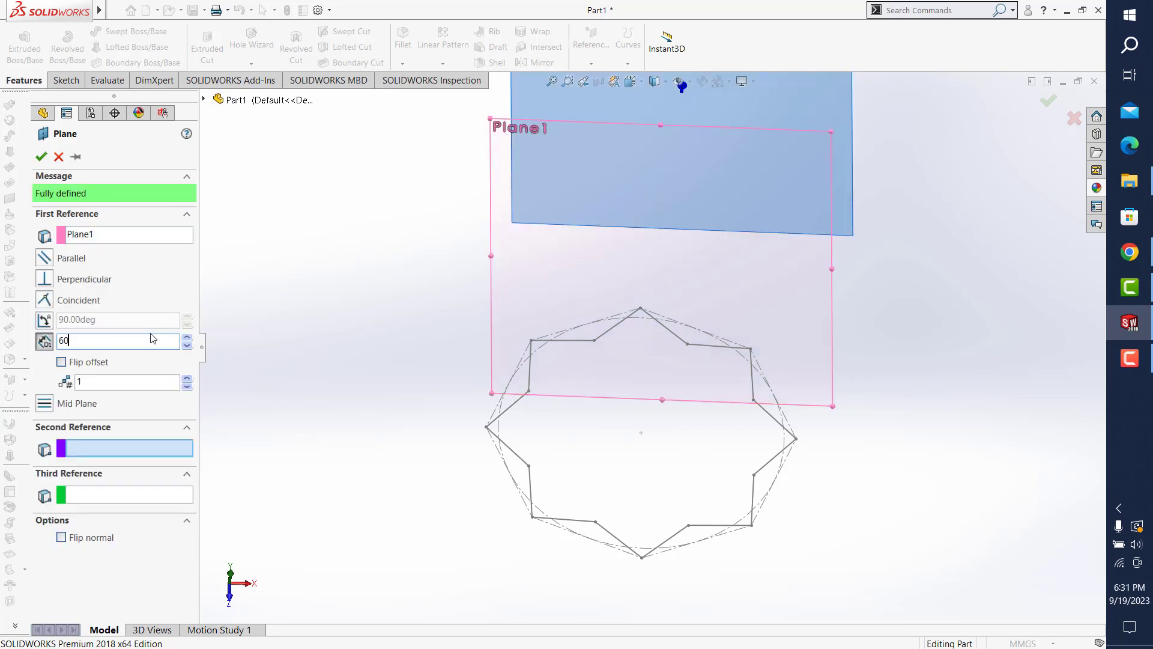
key("Return")
left_click(1052, 101)
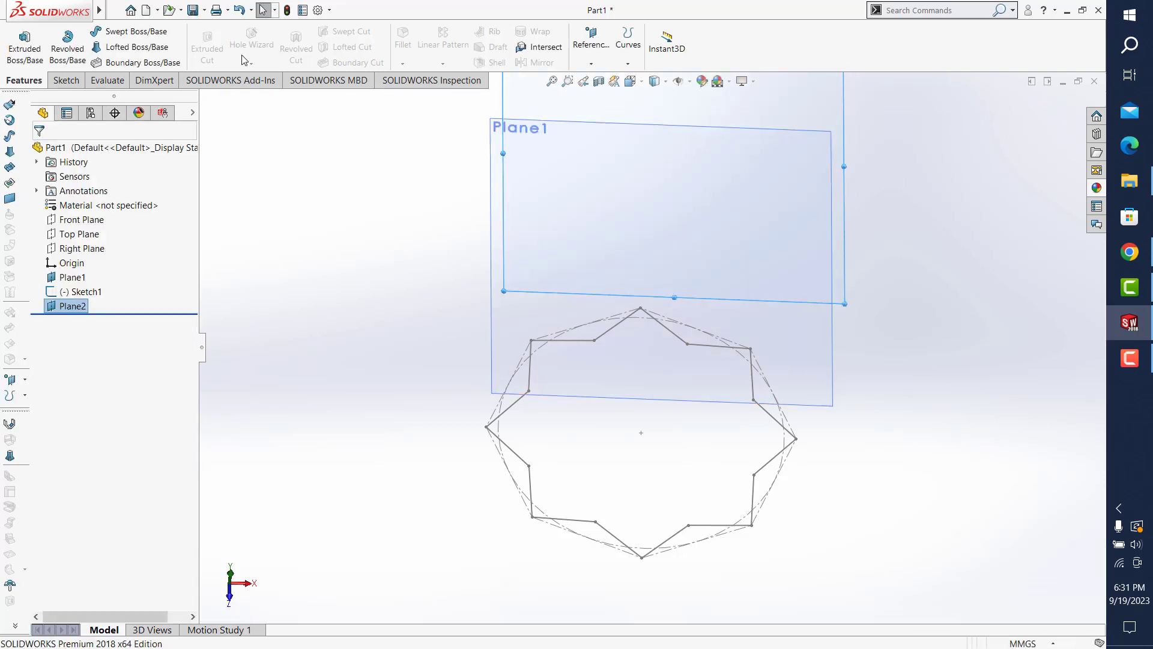
- Add Plane3 offset 100 mm from Plane2
left_click(591, 43)
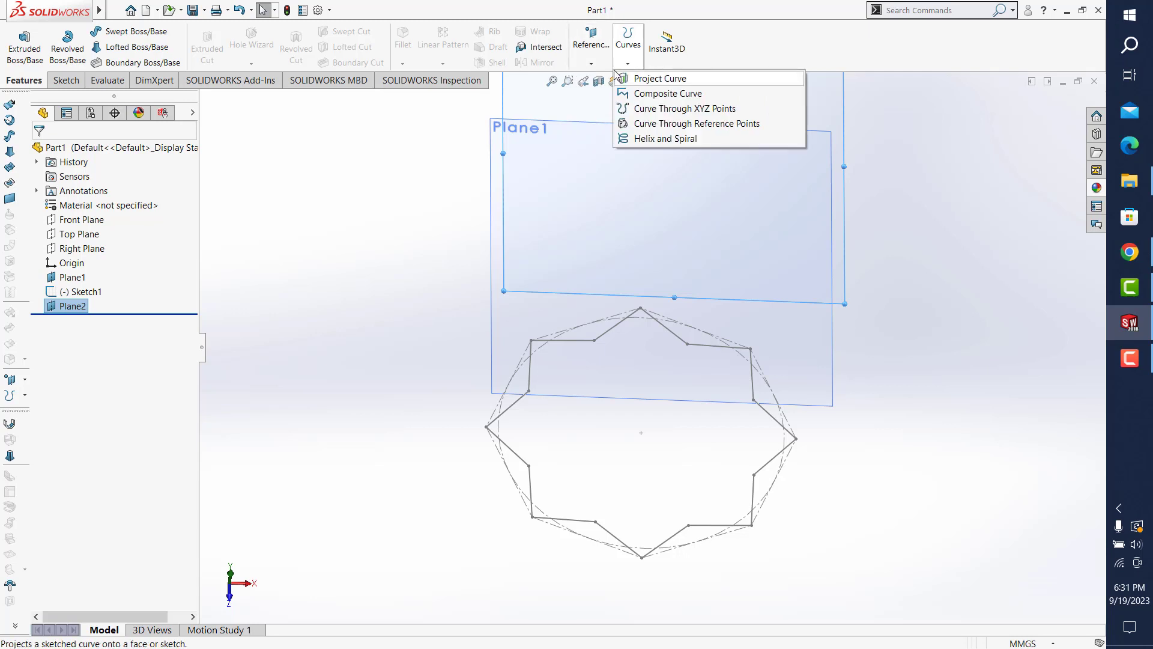
left_click(602, 78)
type("100")
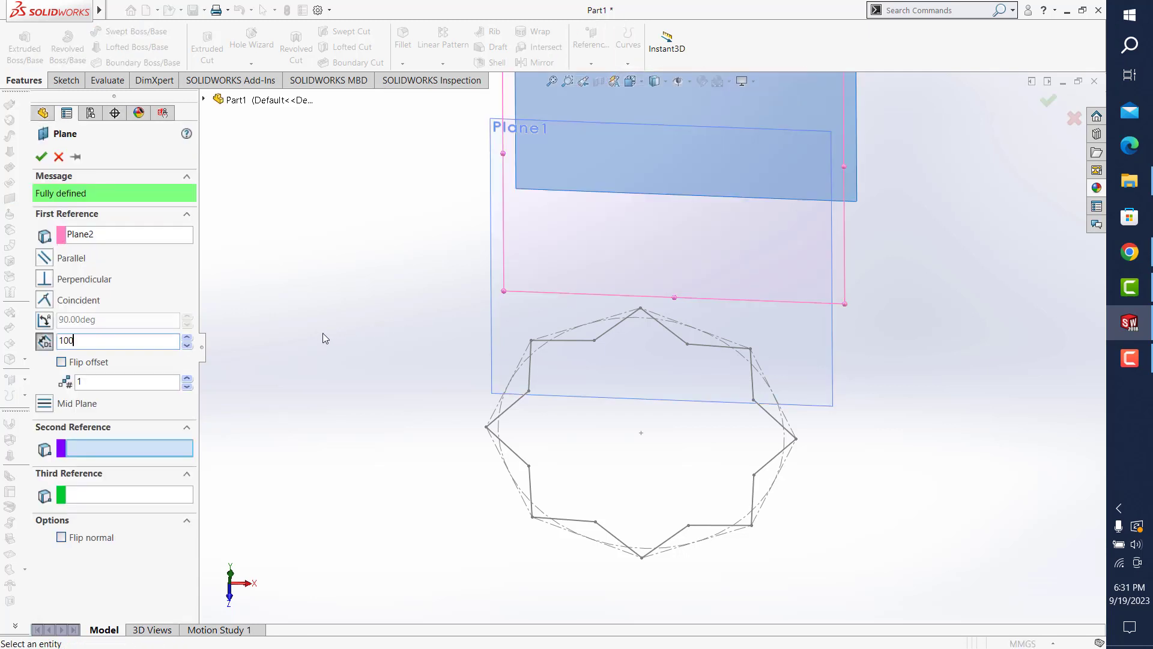
key("Return")
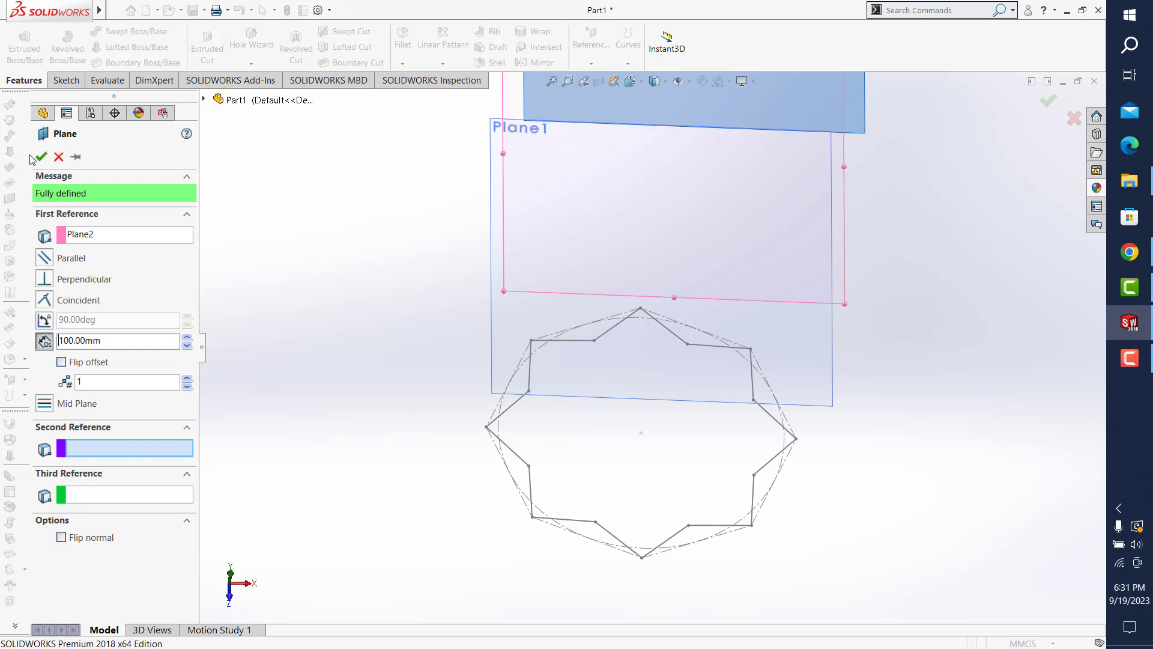
left_click(40, 157)
- Add Plane4 offset 50 mm from Plane3
left_click(591, 63)
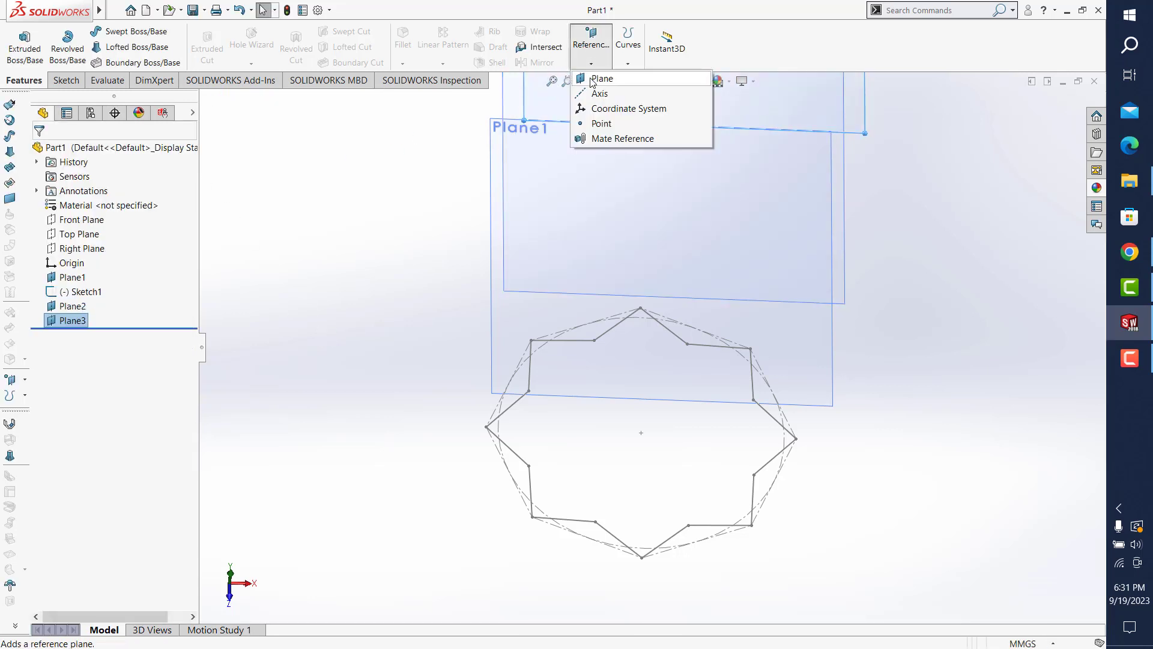
left_click(592, 80)
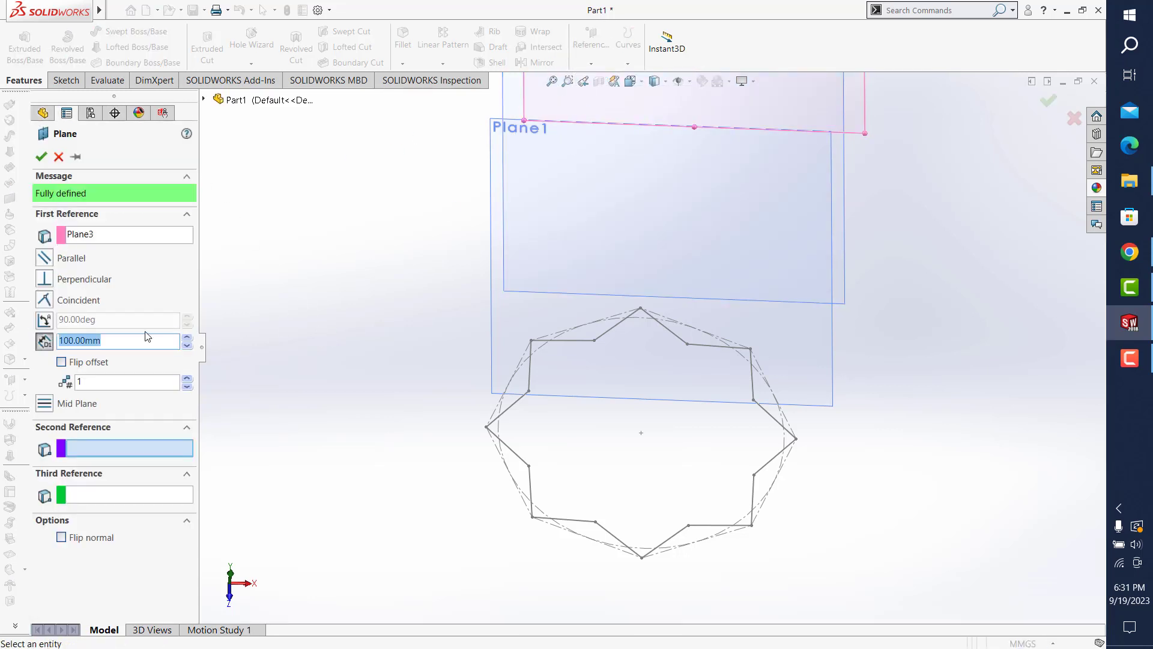
type("0")
key("Return")
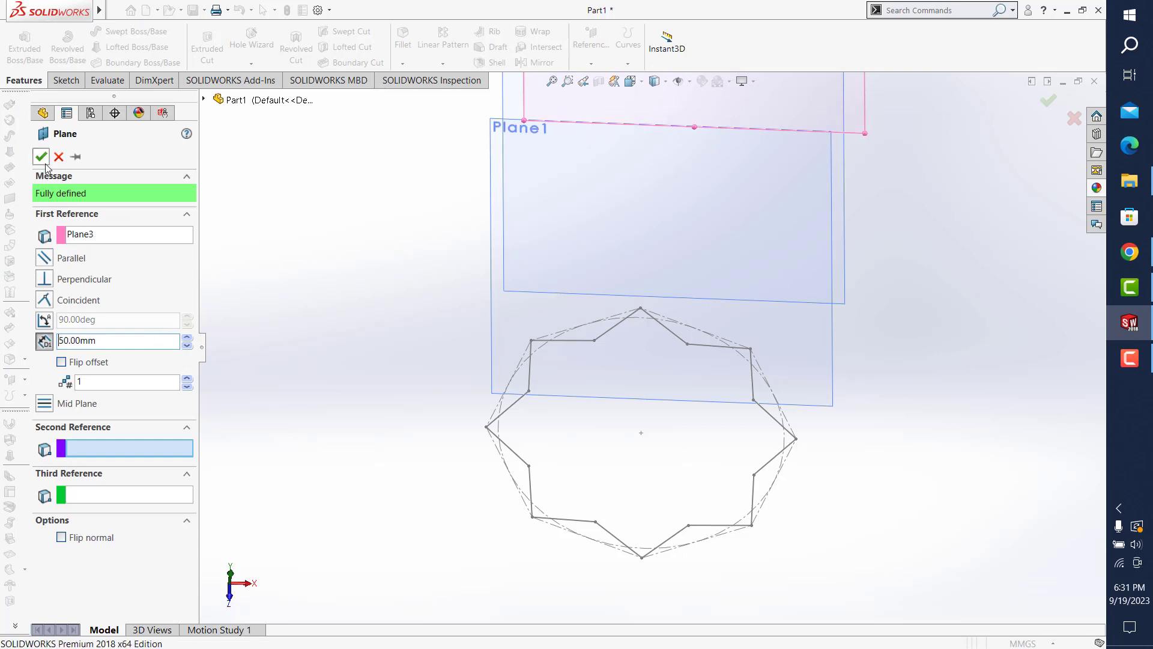
left_click(40, 157)
mouse_move(577, 282)
middle_mouse_down()
mouse_move(664, 314)
mouse_move(664, 335)
middle_mouse_up()
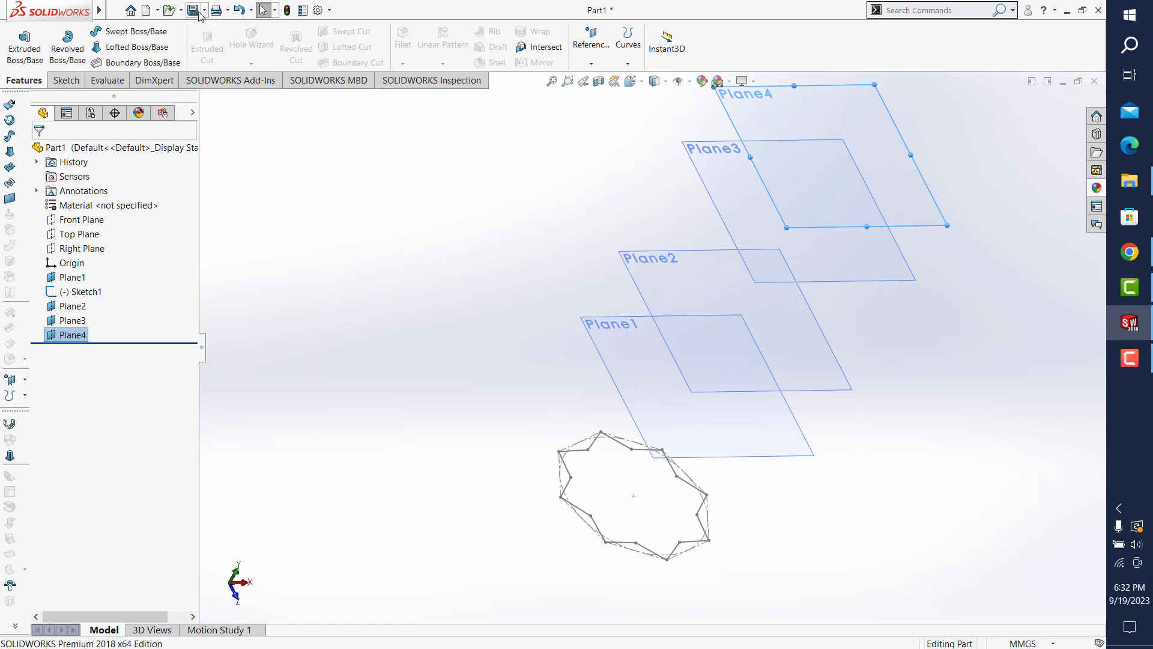
- In new Sketch2, offset the star outline 20 mm outward
left_click(61, 82)
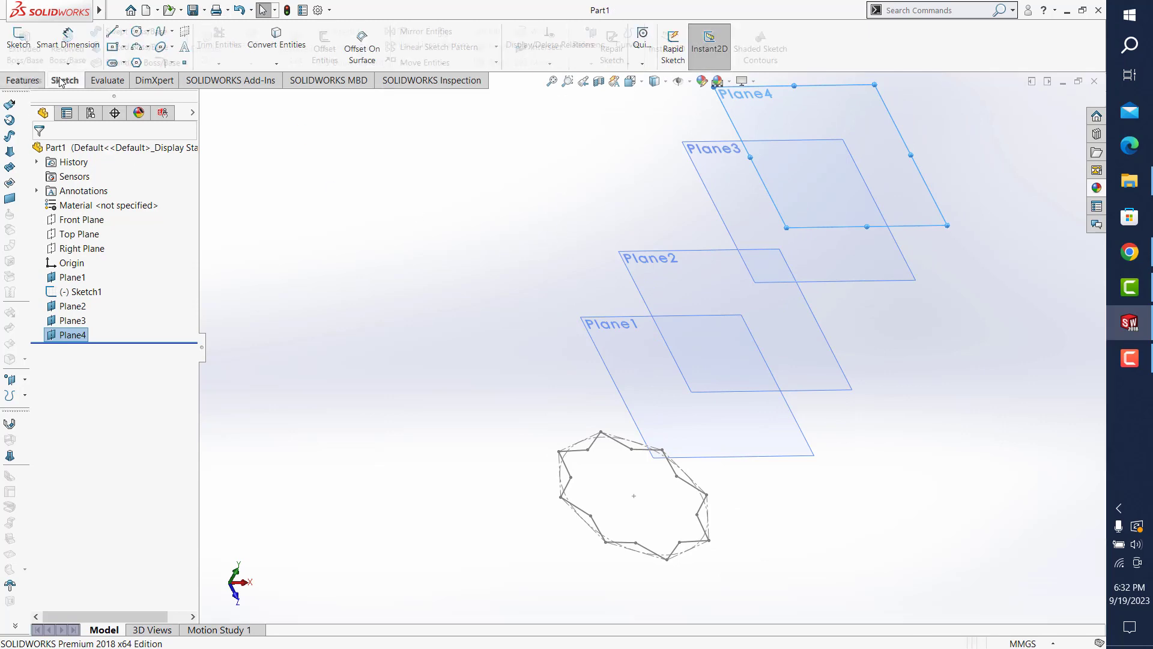
left_click(19, 42)
left_click(744, 440)
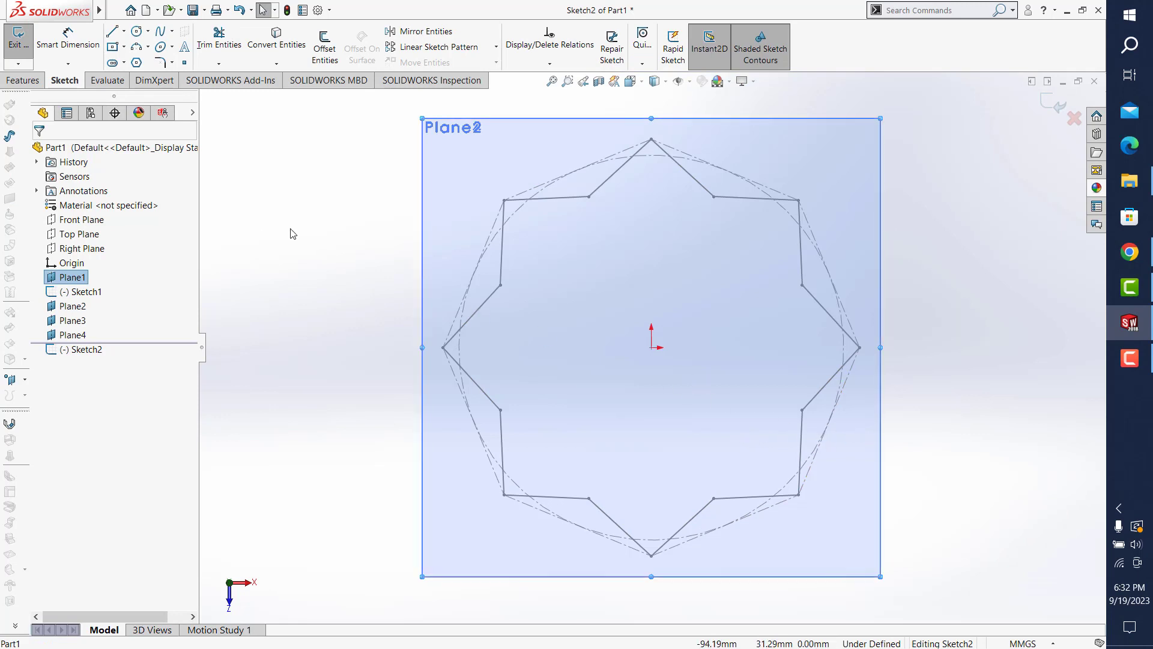
left_click(324, 48)
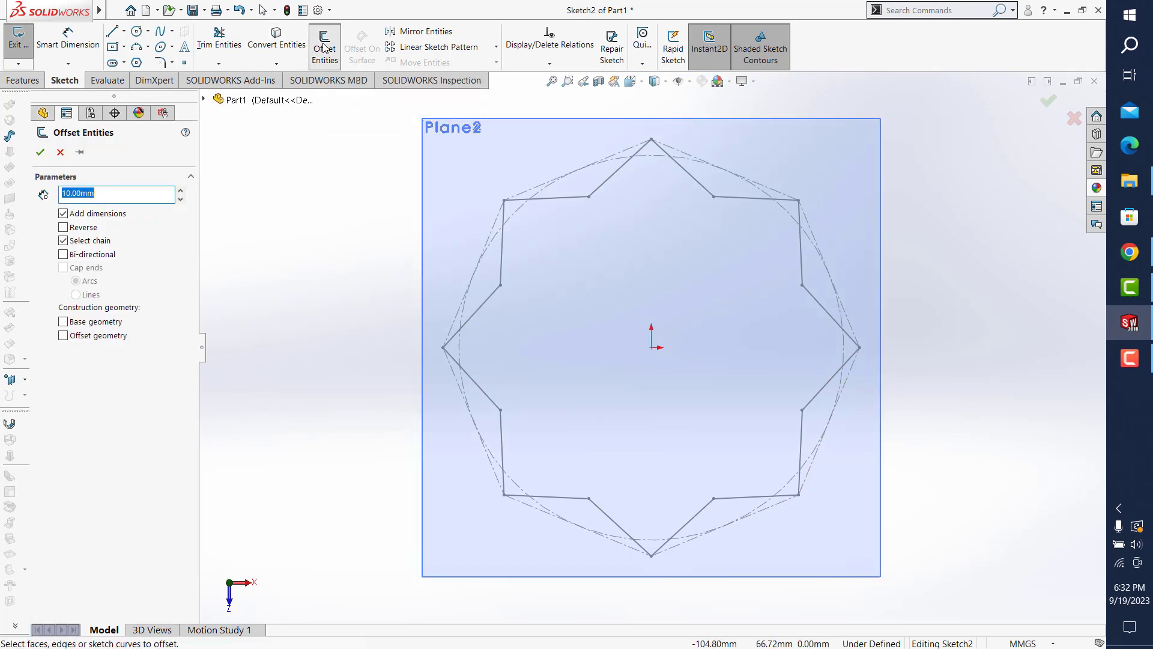
left_click(750, 204)
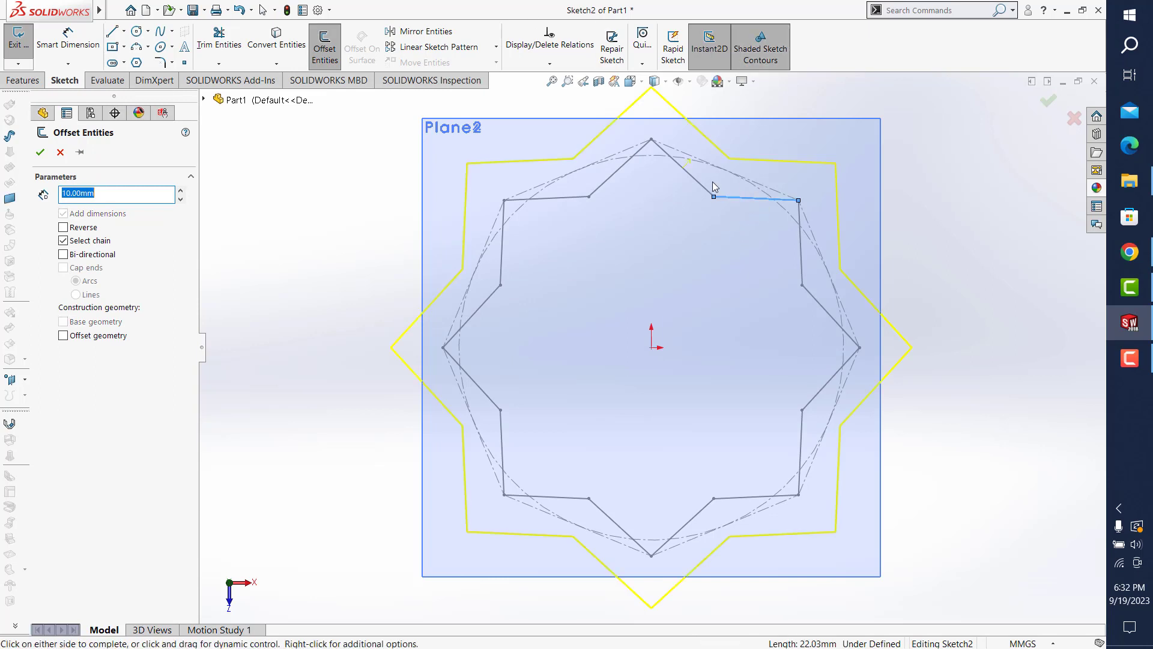
scroll(80, 192, "up", 1)
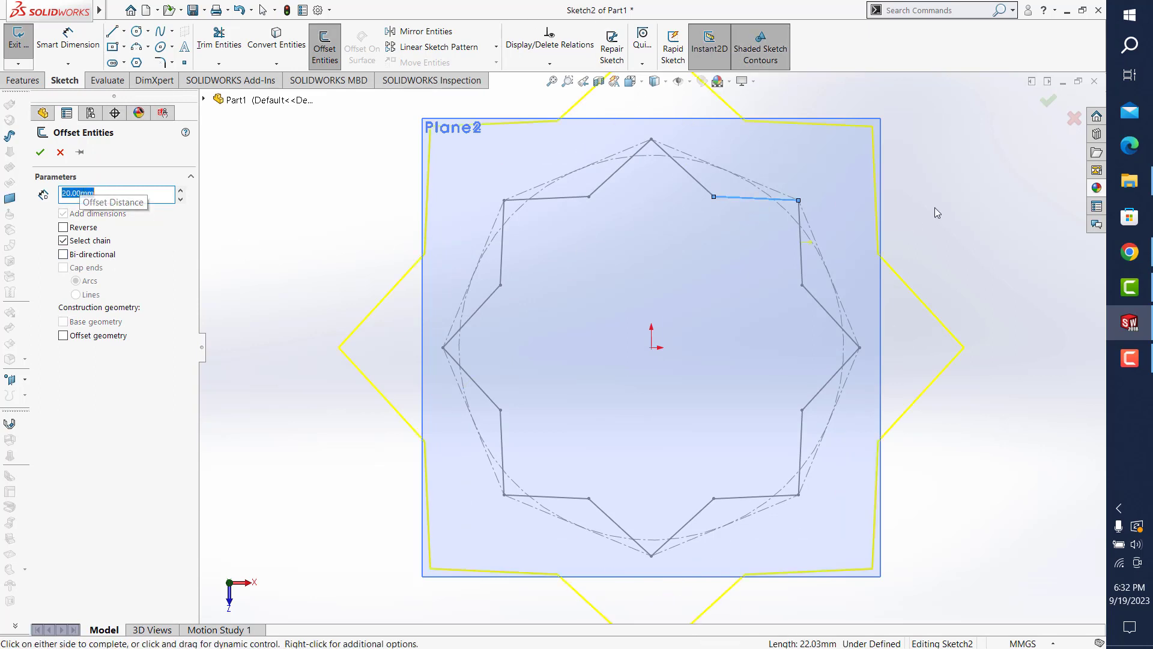
left_click(1044, 116)
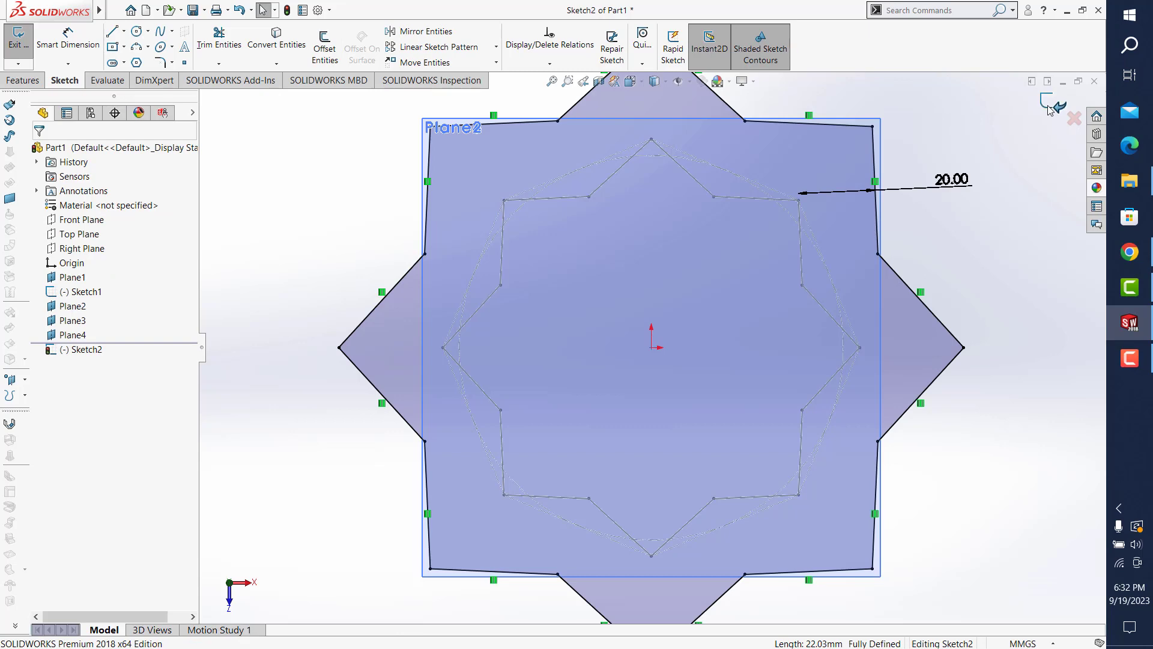
- Exit Sketch2, change its sketch plane to Plane1, then hide Plane1
left_click(1049, 107)
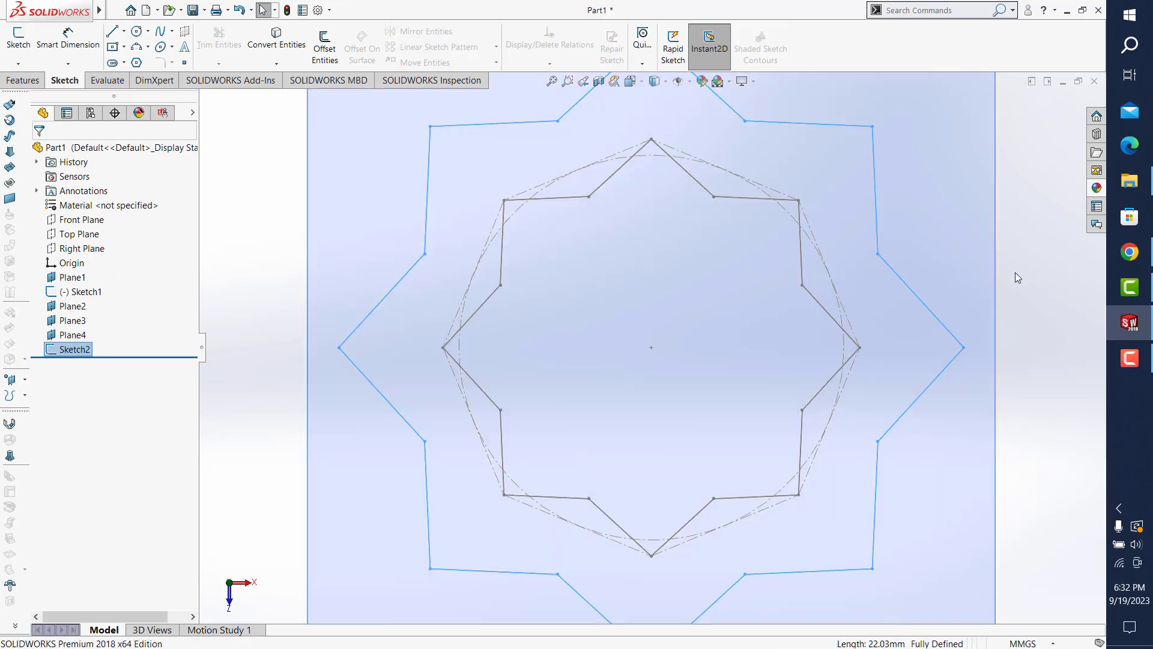
key("ctrl+7")
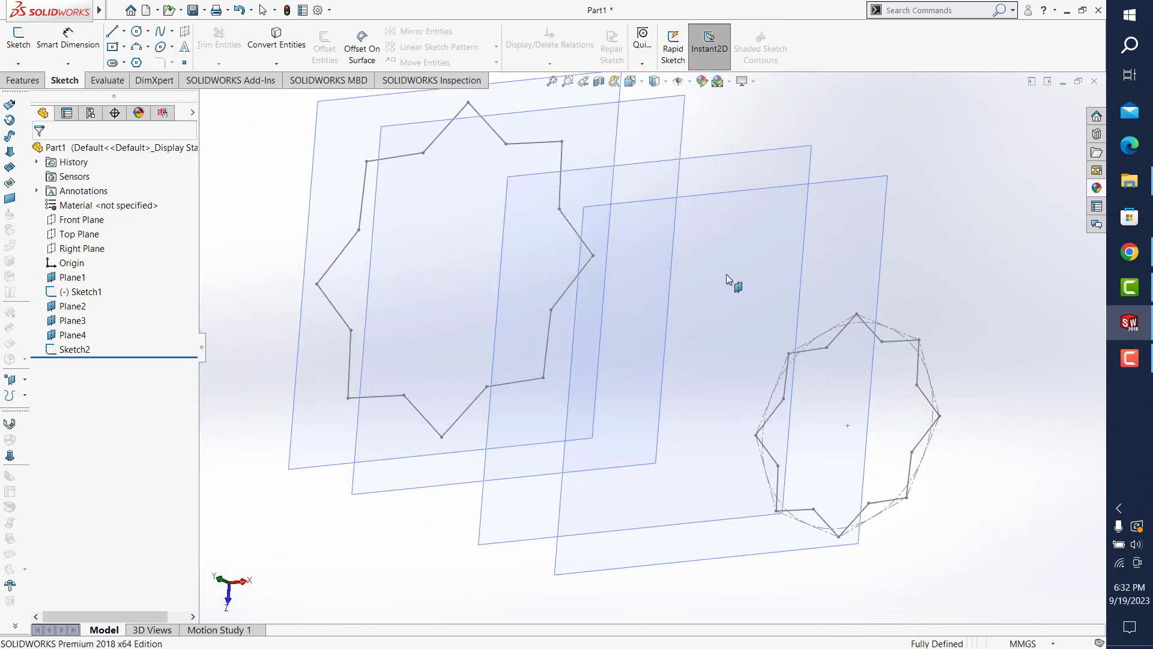
right_click(87, 351)
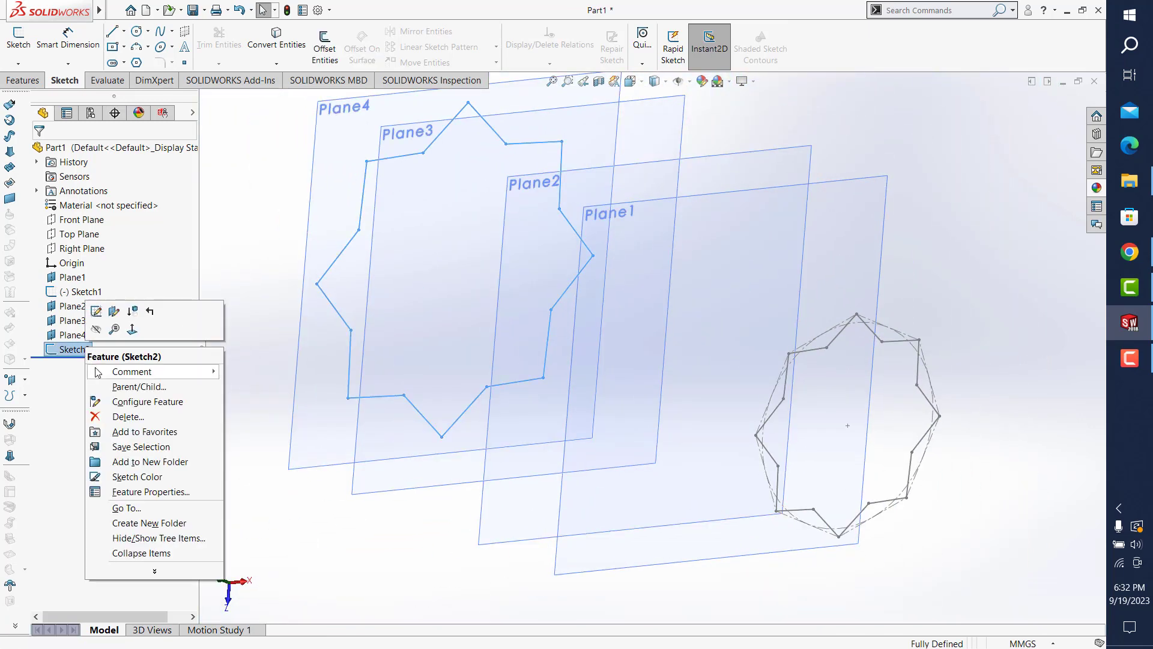
left_click(121, 310)
left_click(883, 248)
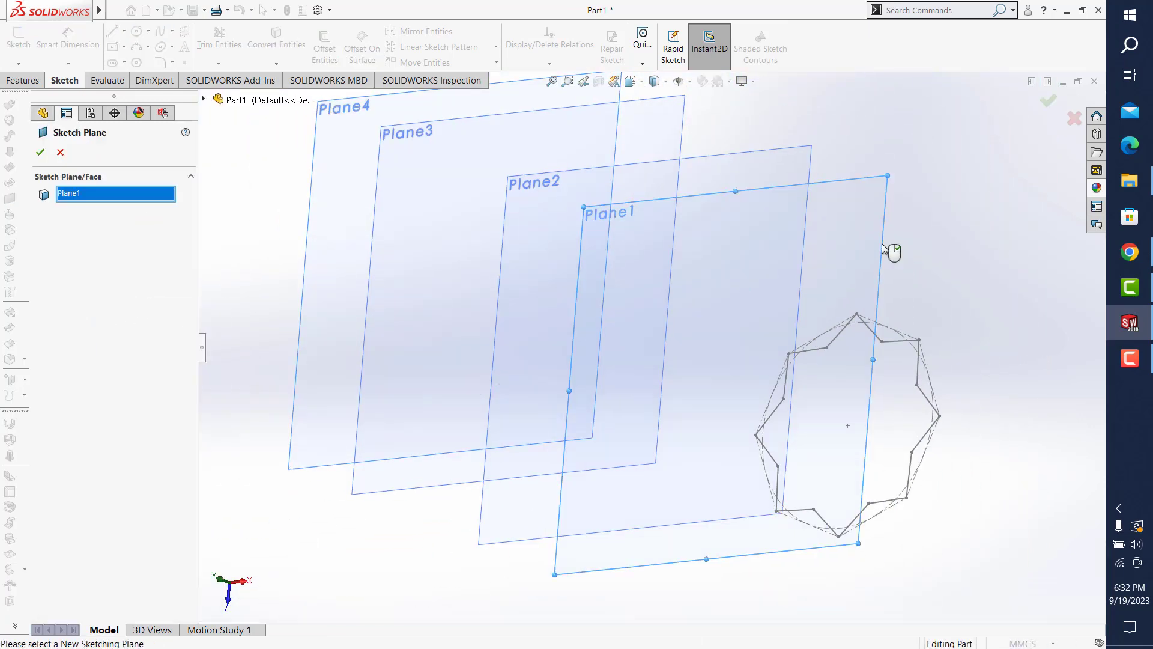
left_click(38, 154)
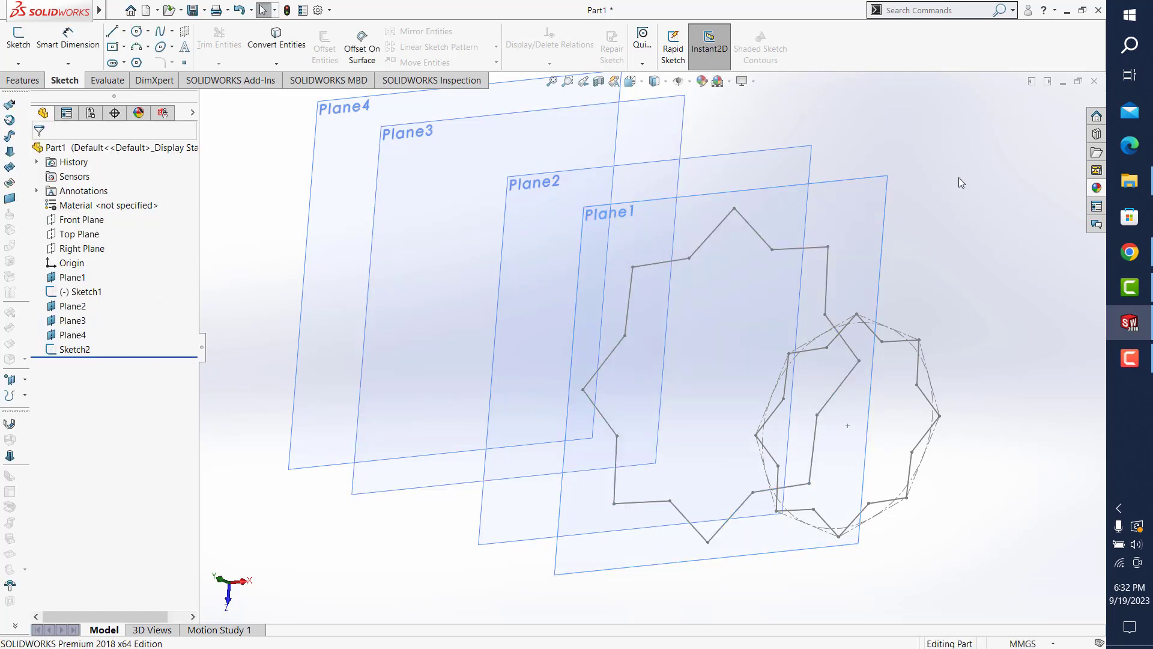
left_click(874, 221)
left_click(939, 180)
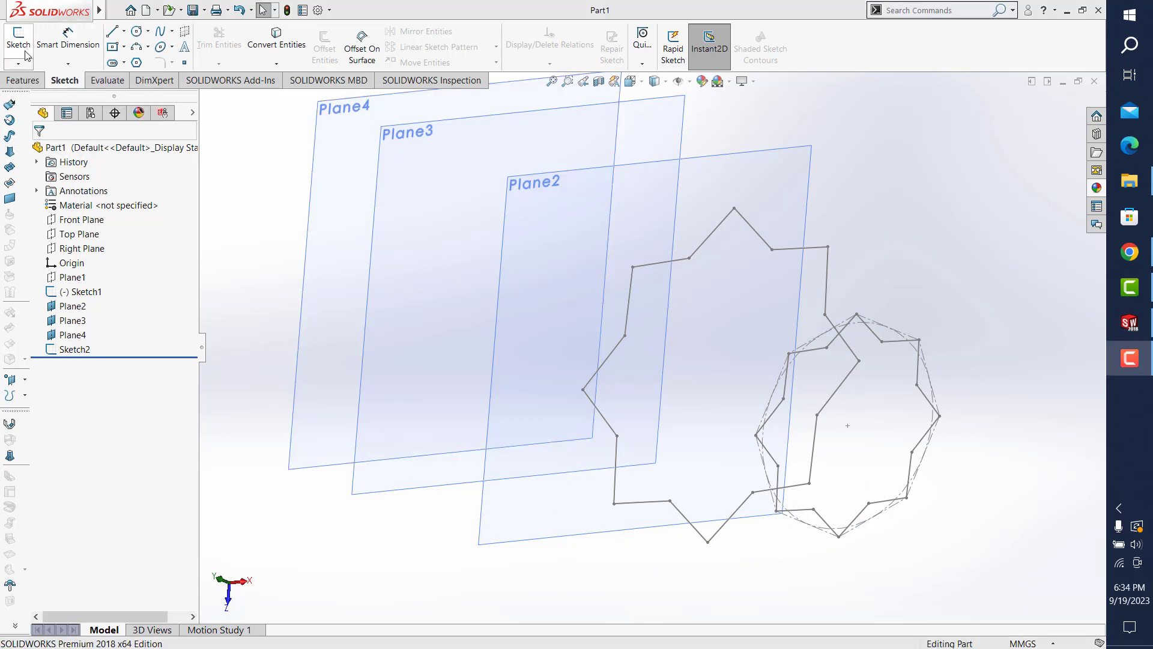
- On Plane2, sketch the star offset 25 mm inward as Sketch3 and exit
left_click(18, 38)
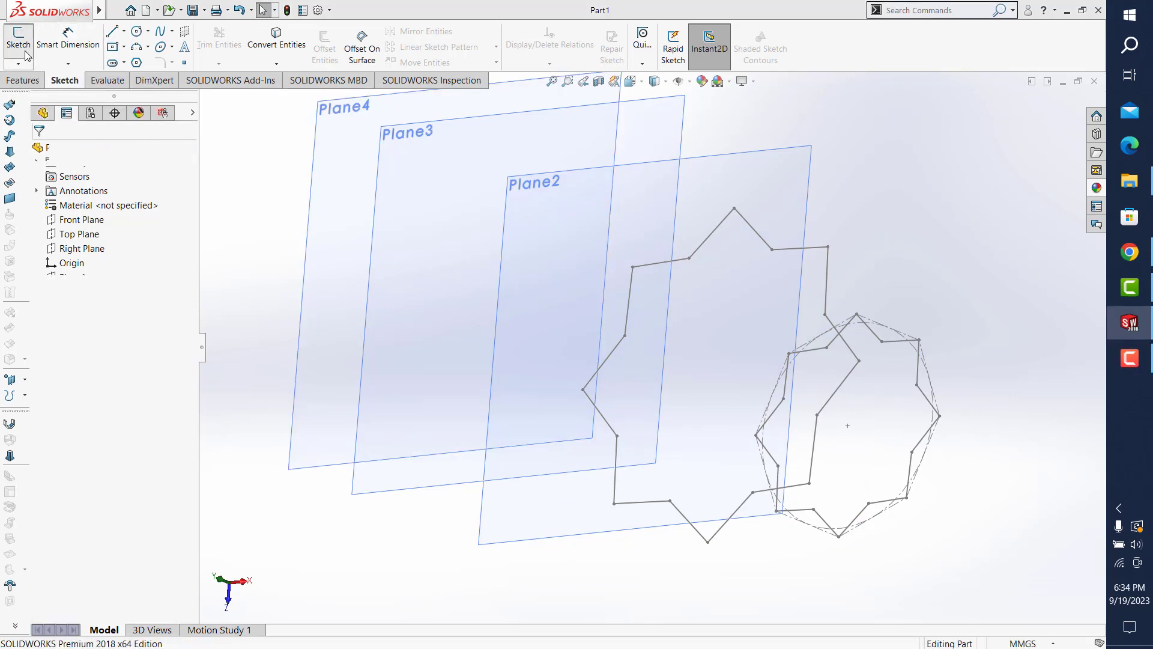
left_click(793, 190)
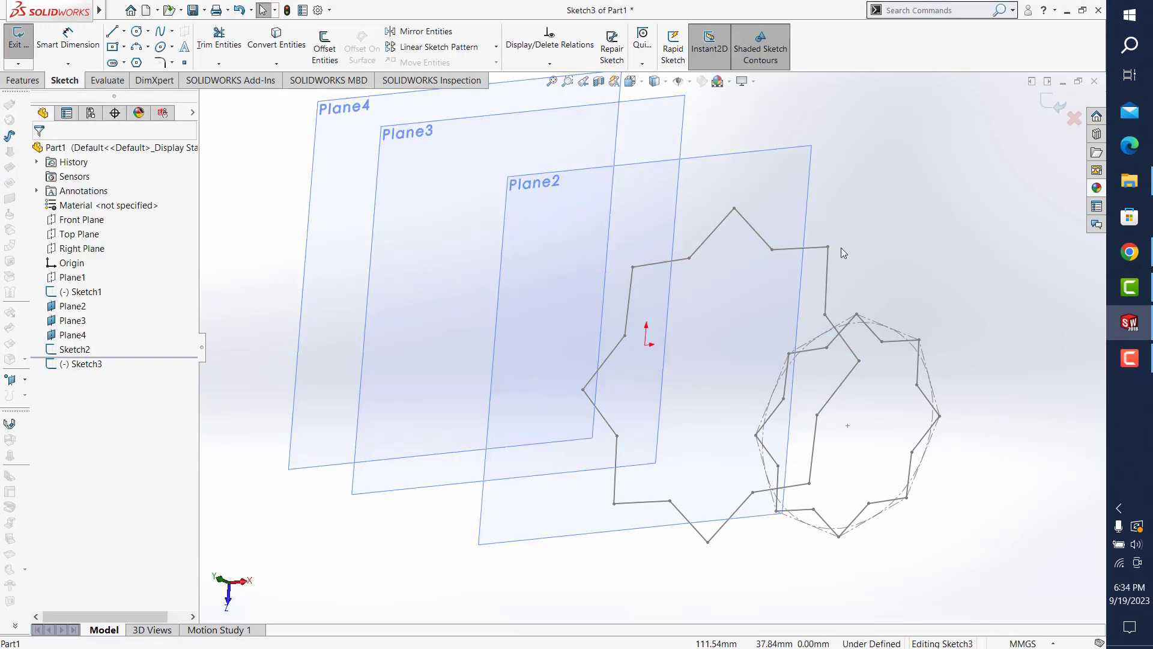
left_click(325, 49)
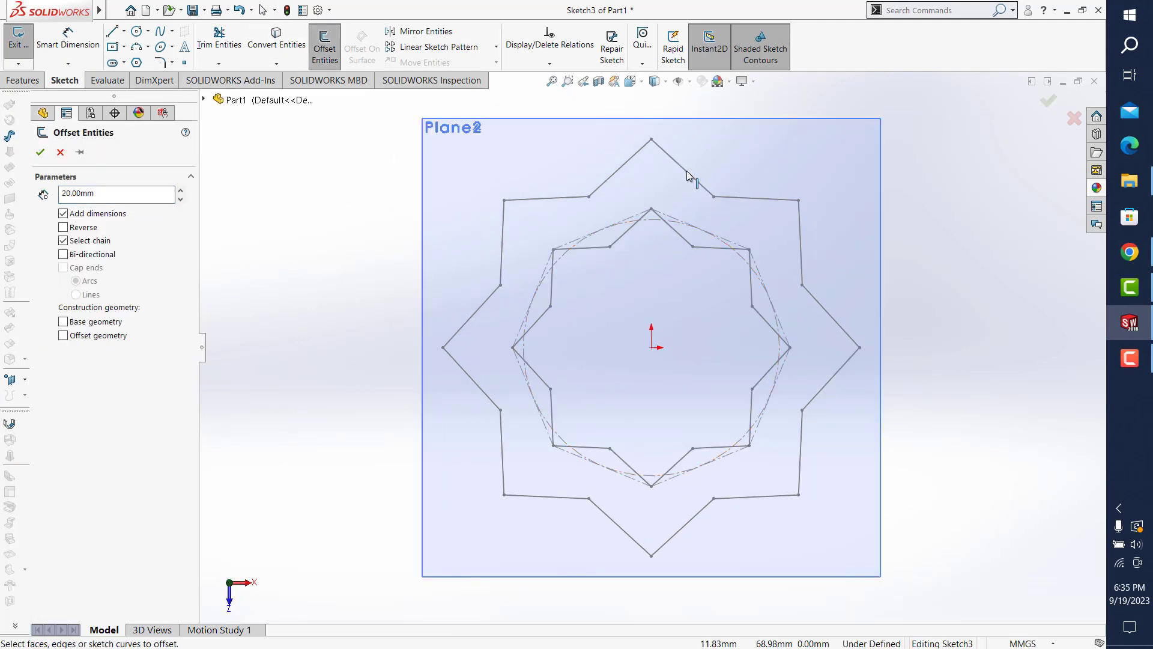
left_click(688, 175)
left_click(63, 228)
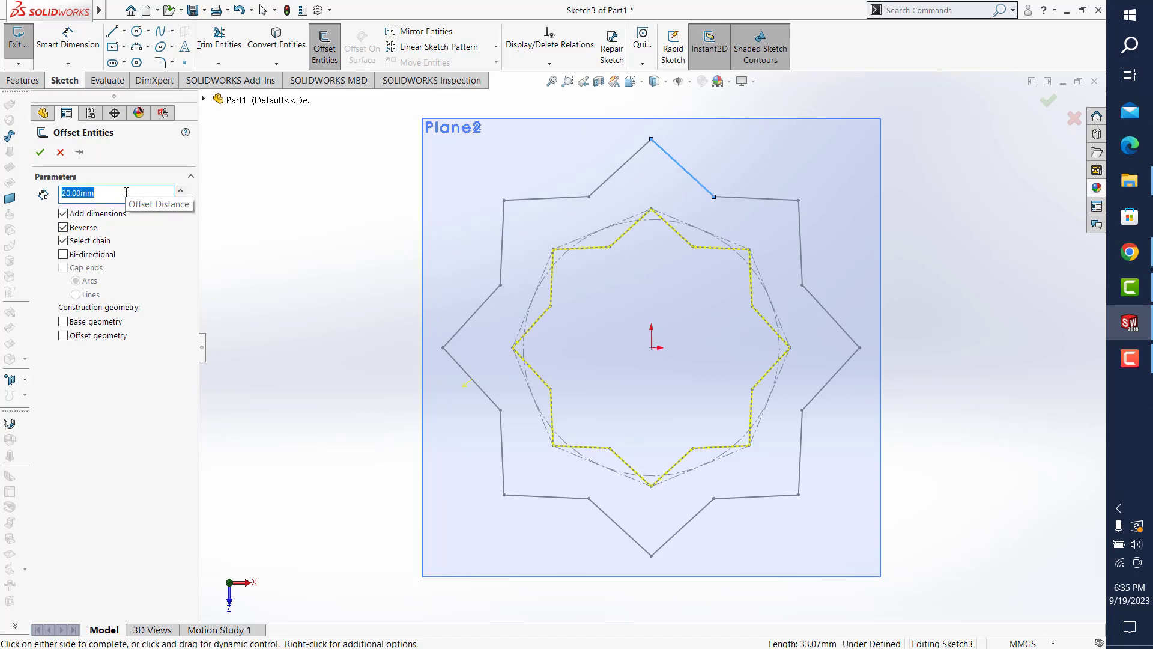
type("25")
key("Return")
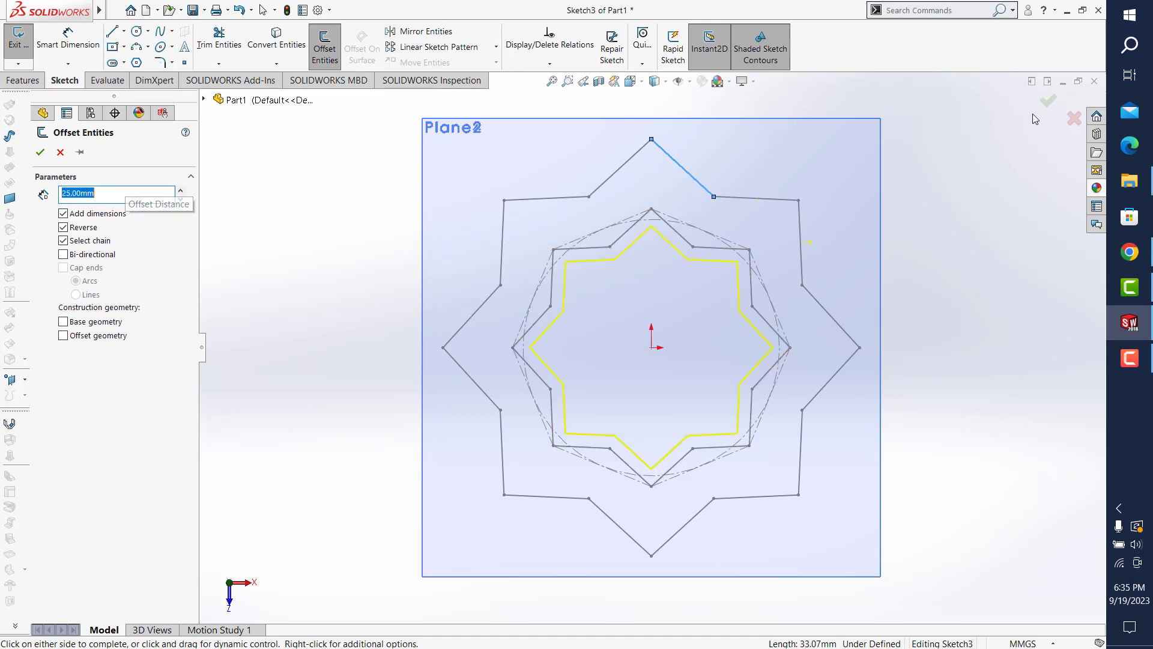
left_click(1047, 103)
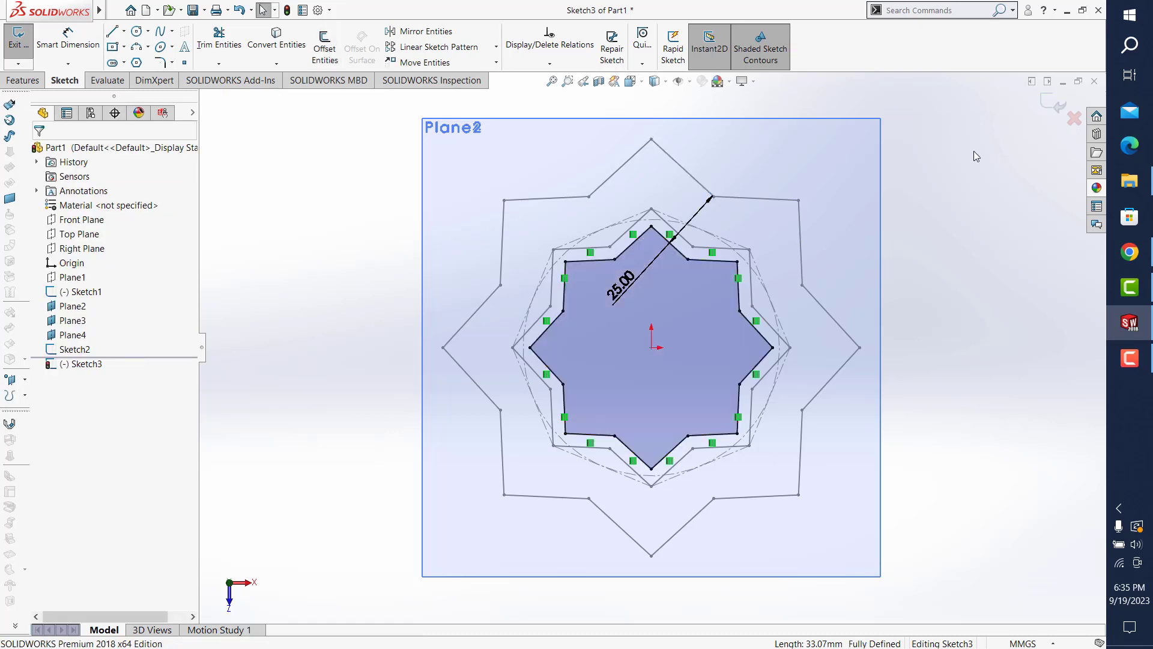
left_click(1047, 105)
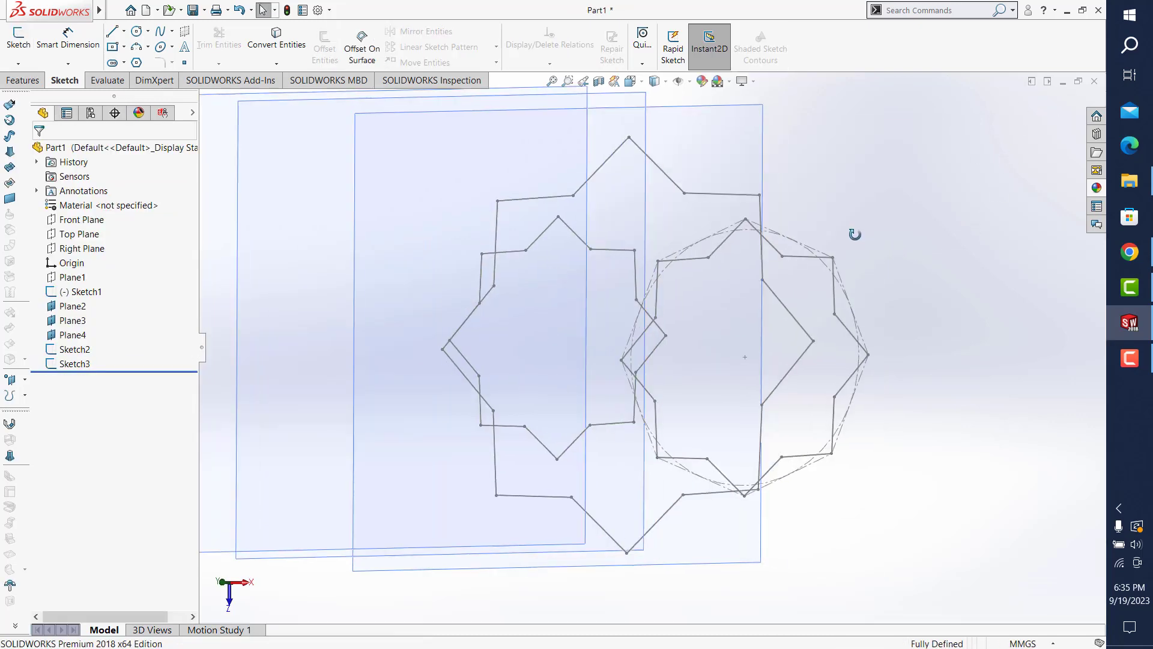
- Hide Plane2 and save the part
left_click(672, 127)
left_click(751, 98)
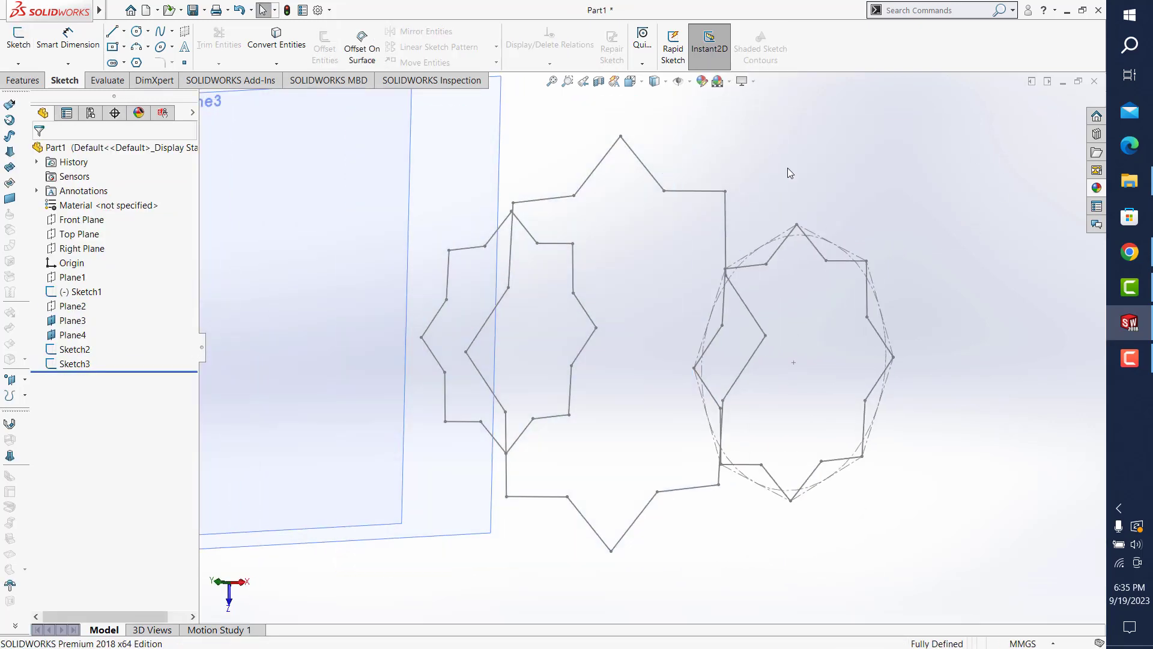
left_click(195, 11)
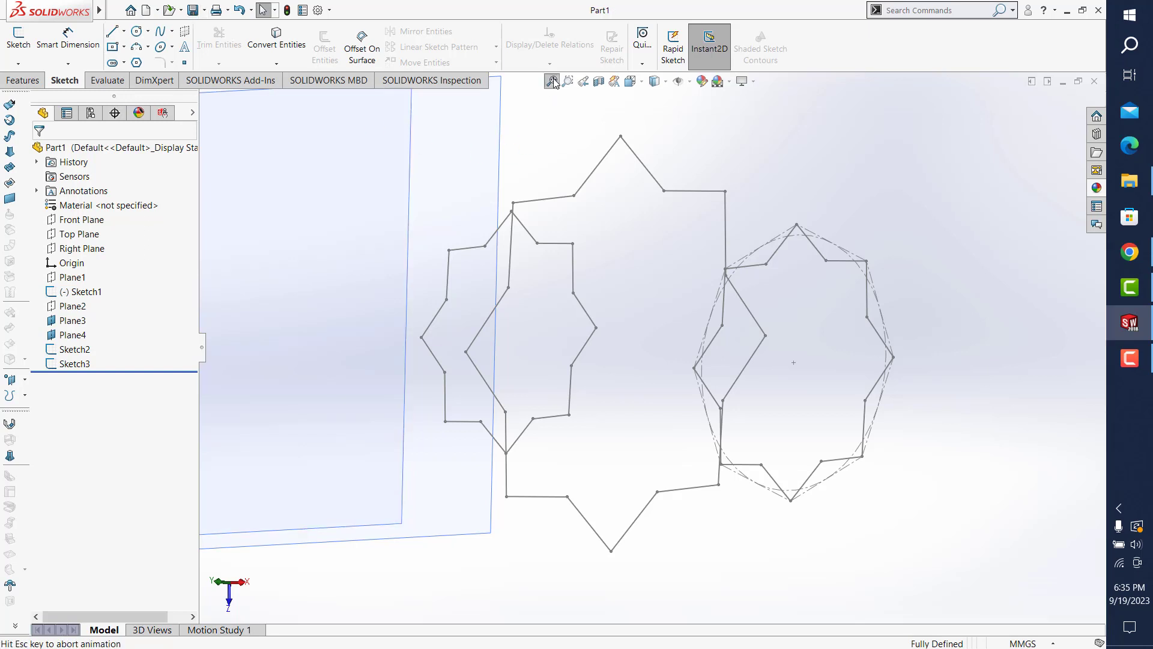
mouse_move(617, 304)
middle_mouse_down()
mouse_move(597, 269)
mouse_move(597, 282)
middle_mouse_up()
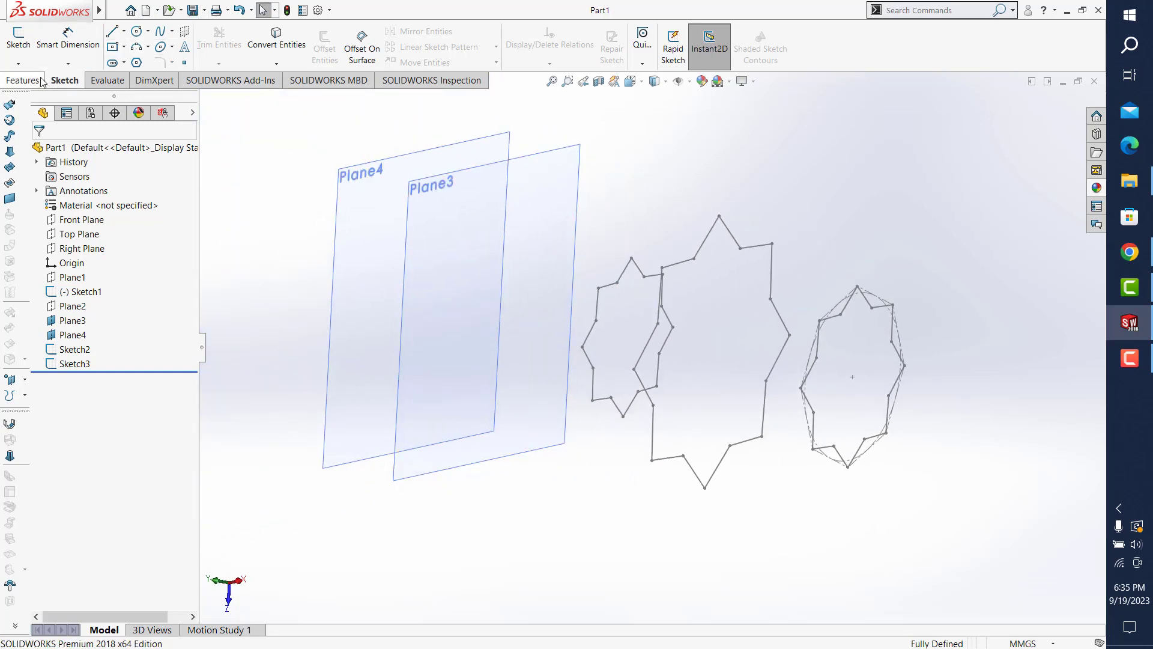
- Start a Plane3 sketch with Convert Entities, clearing the Sketch1 lines picked by mistake
left_click(19, 37)
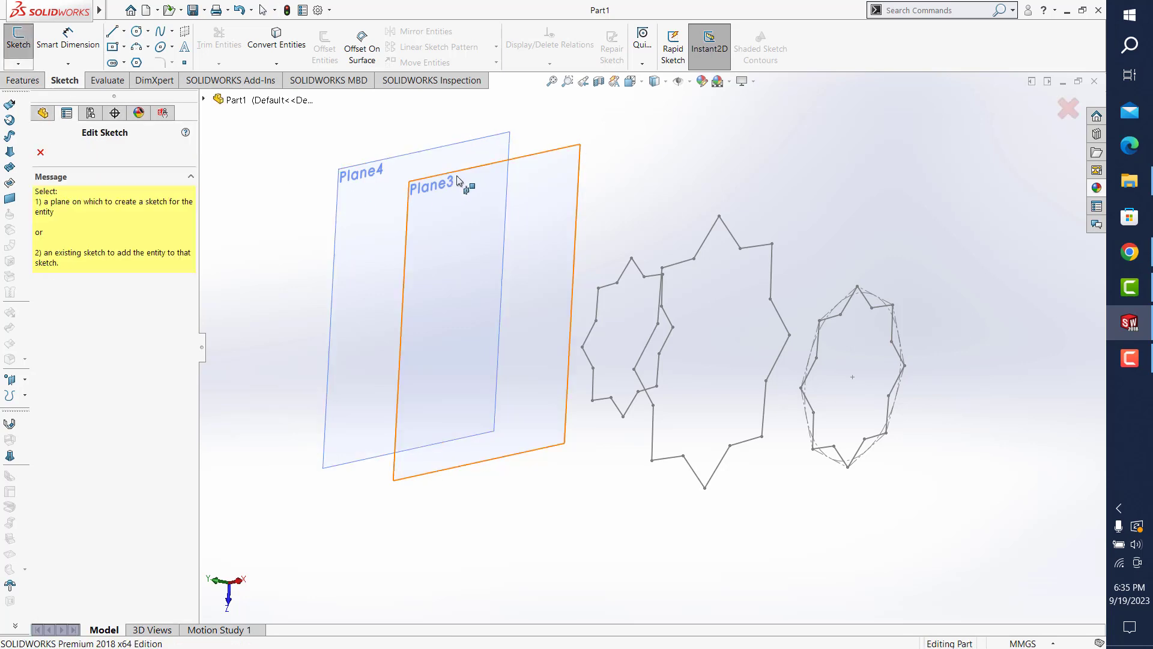
left_click(563, 218)
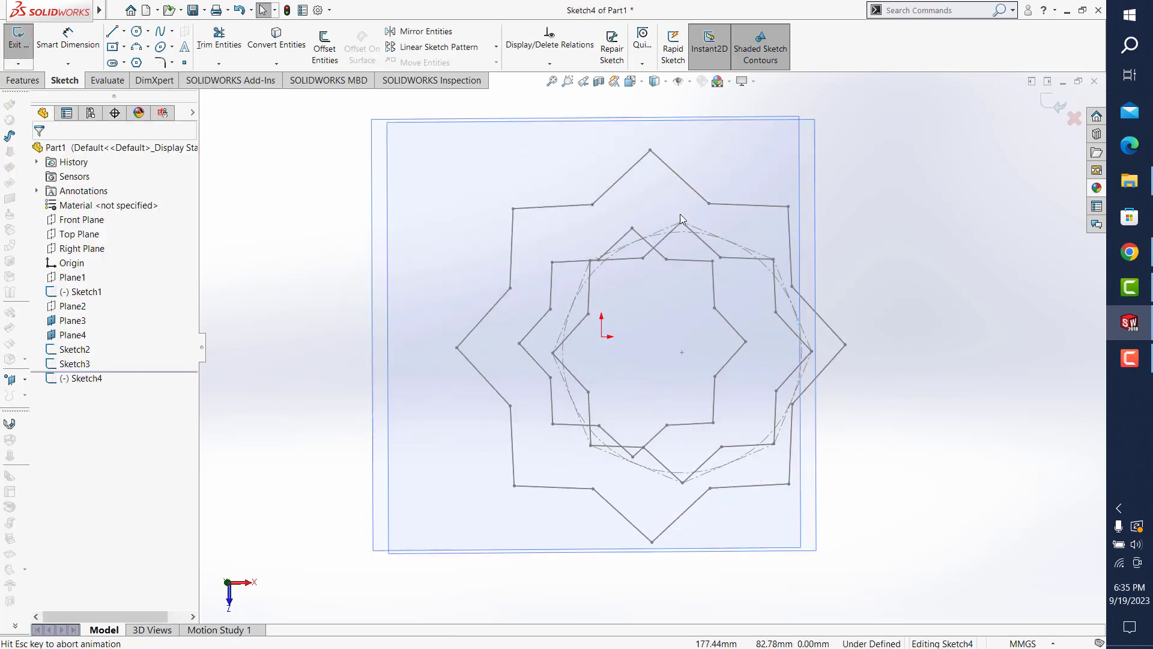
left_click(277, 42)
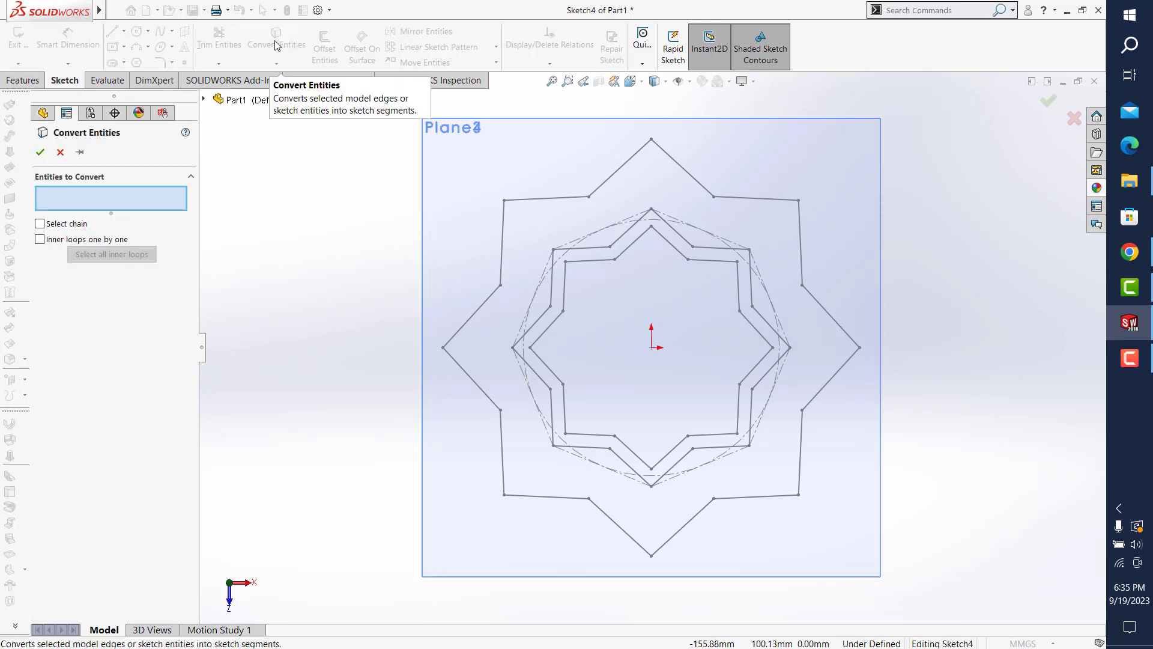
middle_click_drag(806, 335, 762, 327)
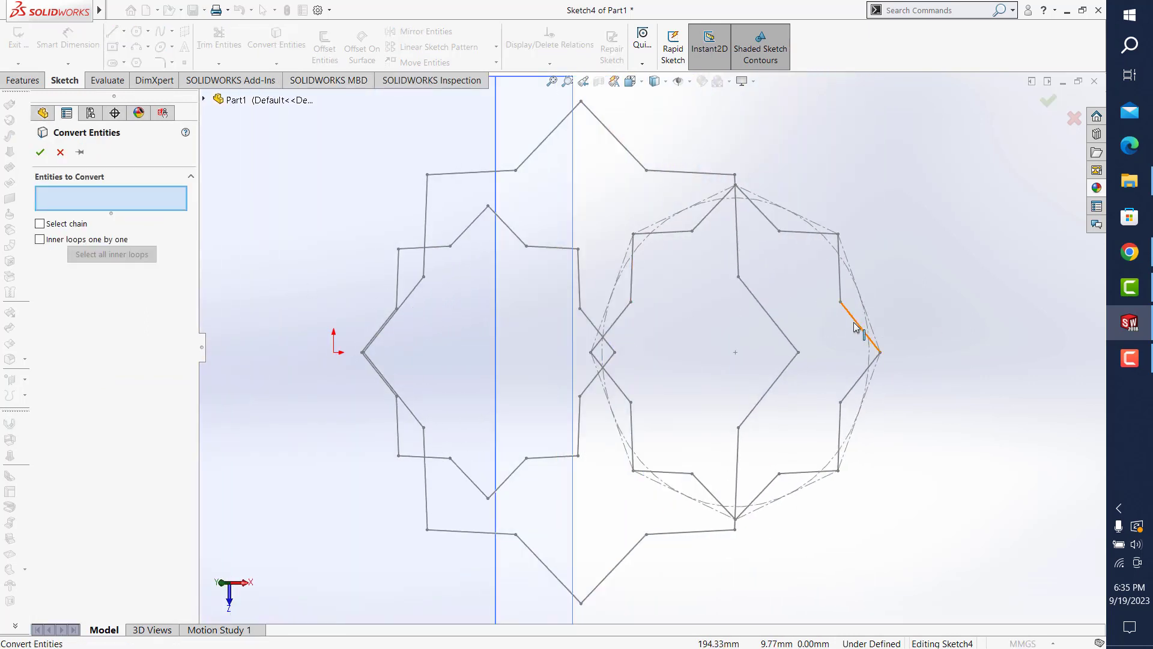
left_click(856, 327)
left_click(840, 282)
left_click(804, 235)
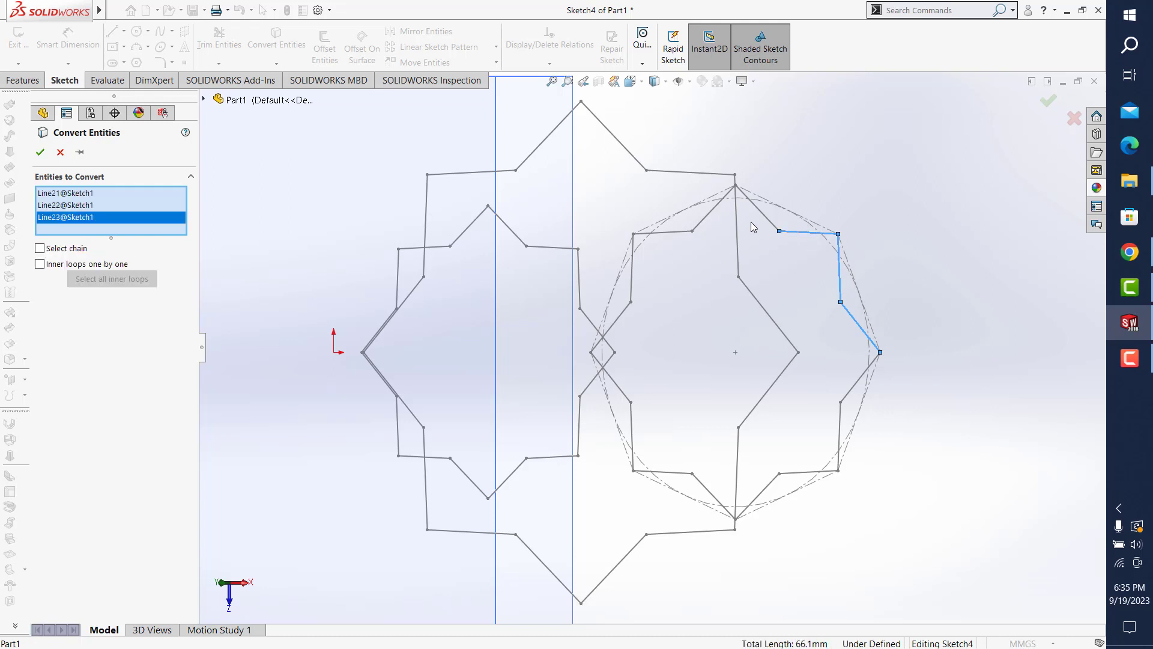
left_click(758, 214)
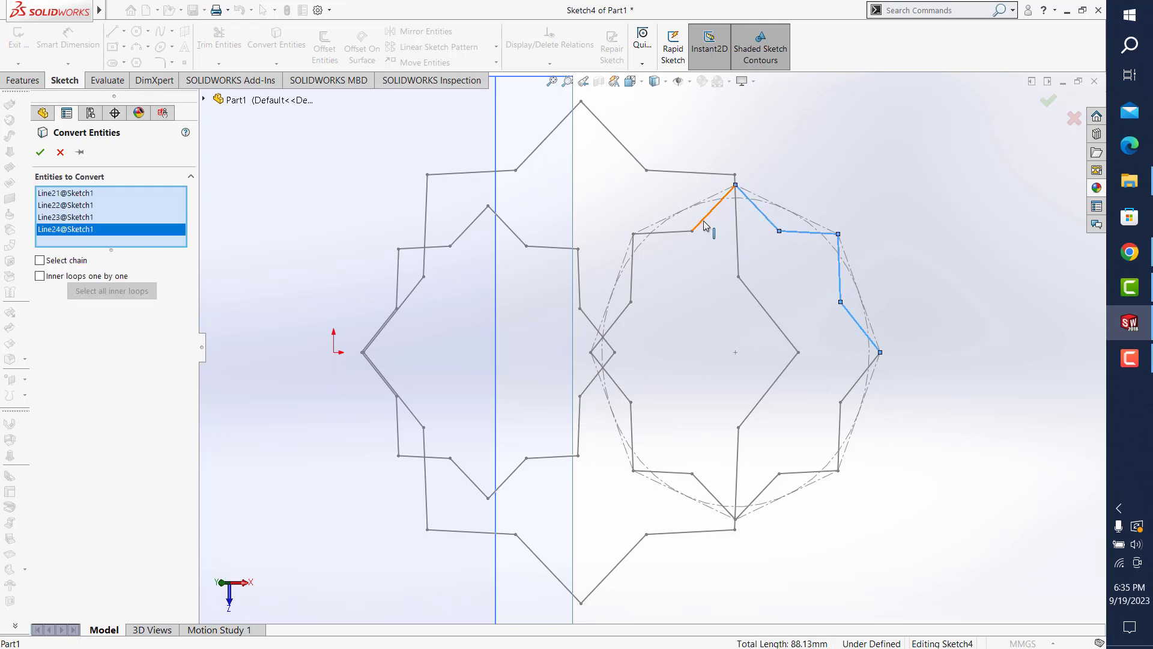
right_click(140, 235)
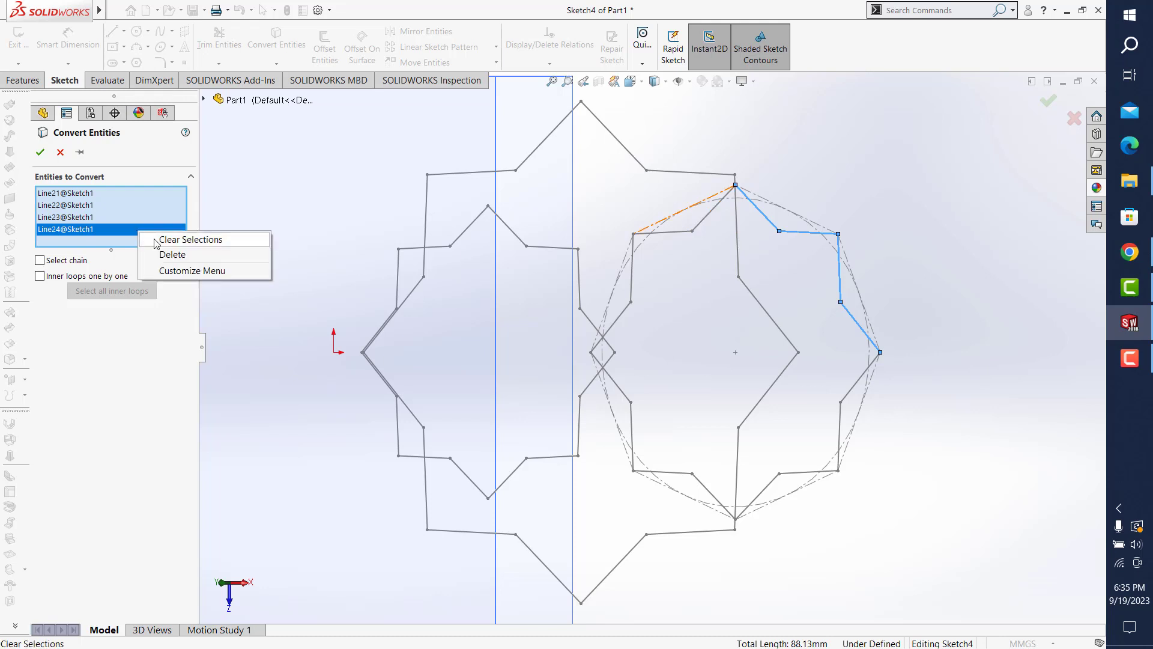
left_click(147, 238)
- Select the right and lower edges of the Sketch3 star for conversion
left_click(553, 247)
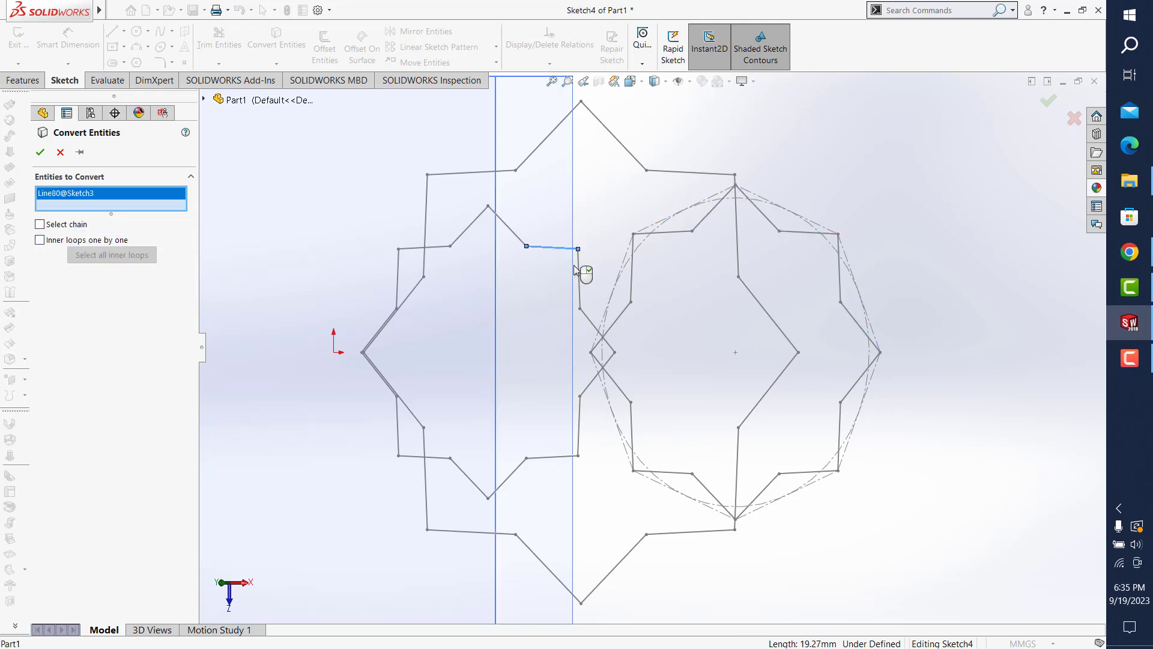
left_click(578, 270)
left_click(593, 324)
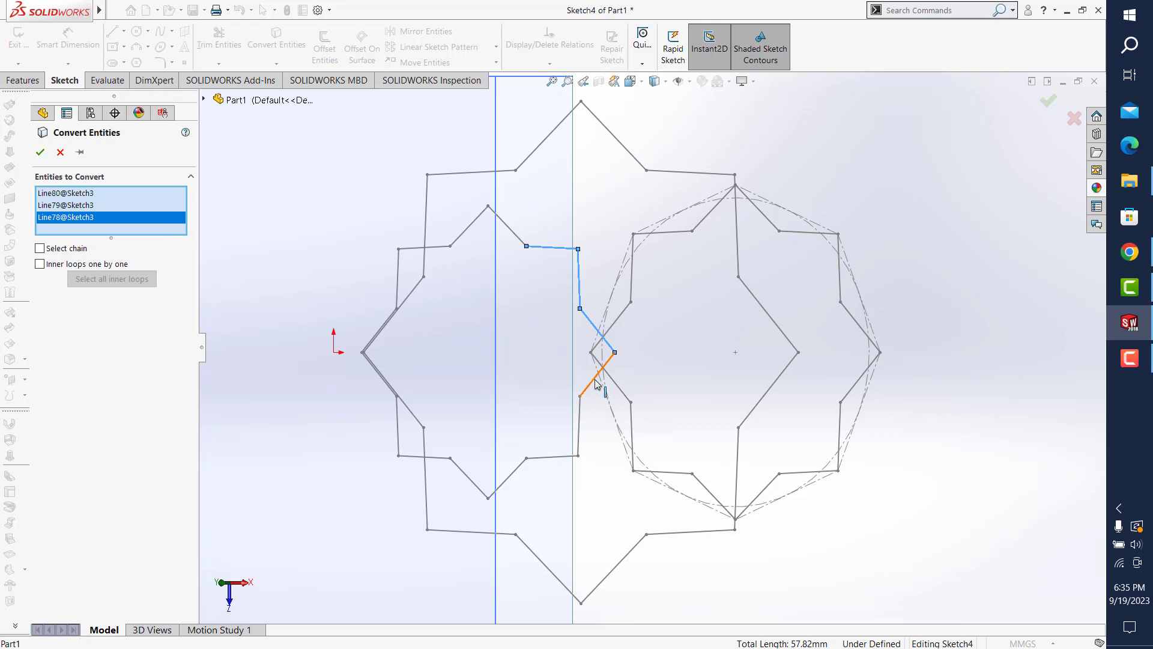
left_click(596, 380)
left_click(579, 429)
left_click(555, 456)
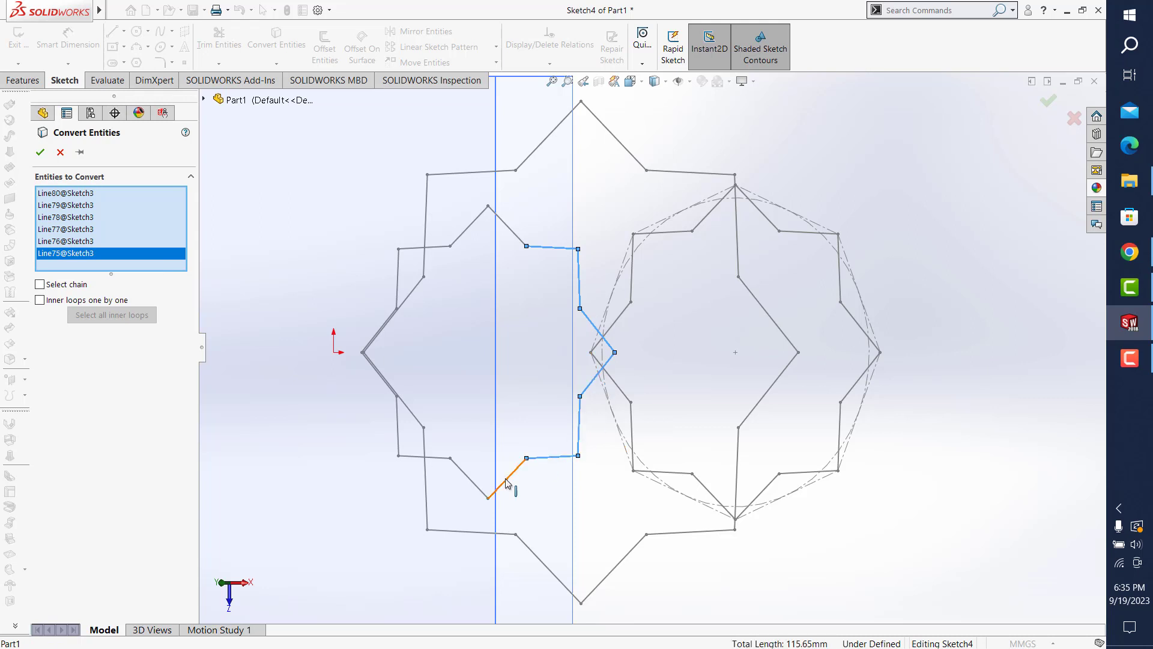
left_click(506, 482)
left_click(466, 475)
left_click(404, 458)
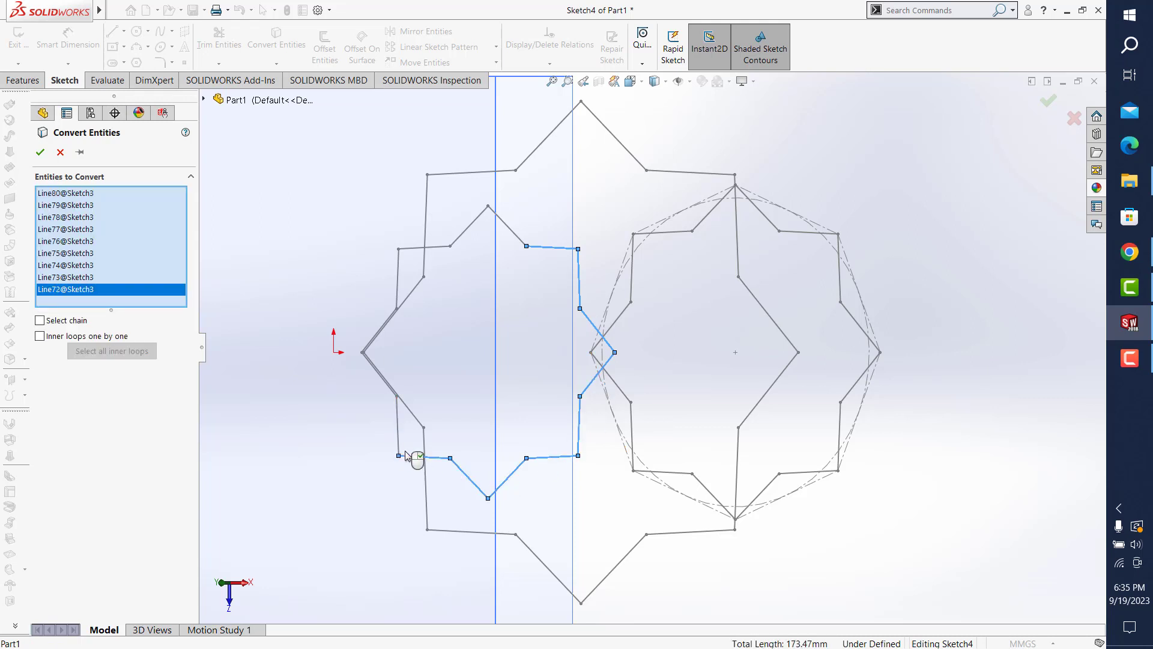
left_click(397, 424)
- Add the left and top Sketch3 star edges, then confirm and close Sketch4
middle_click_drag(399, 412, 408, 336)
left_click(408, 337)
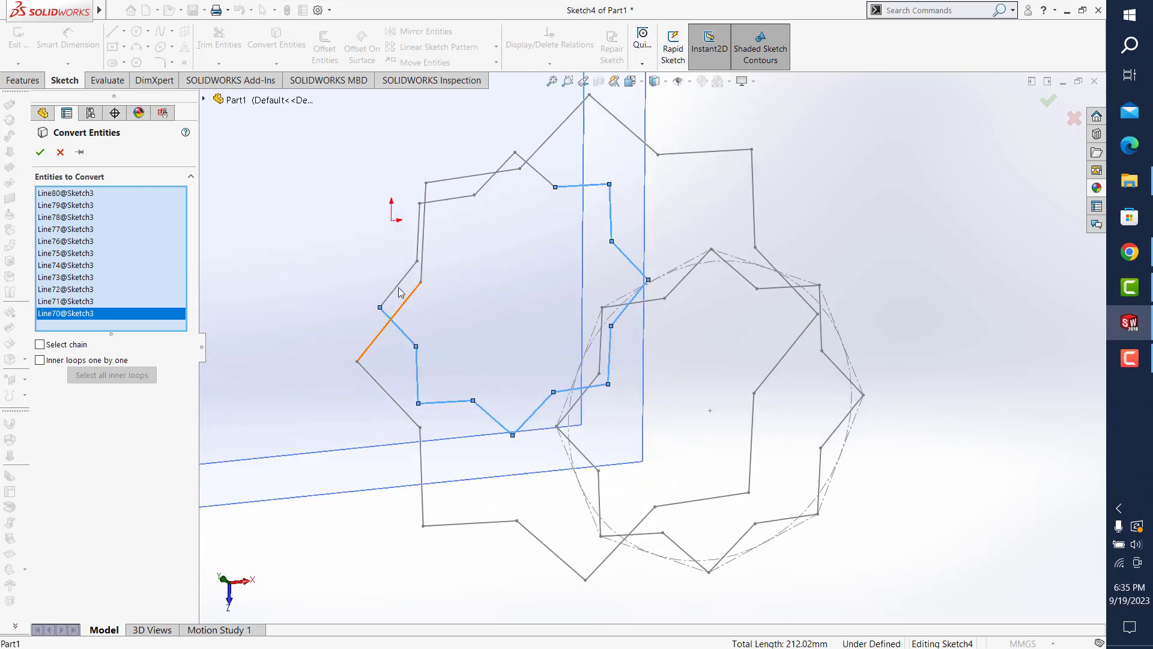
left_click(399, 283)
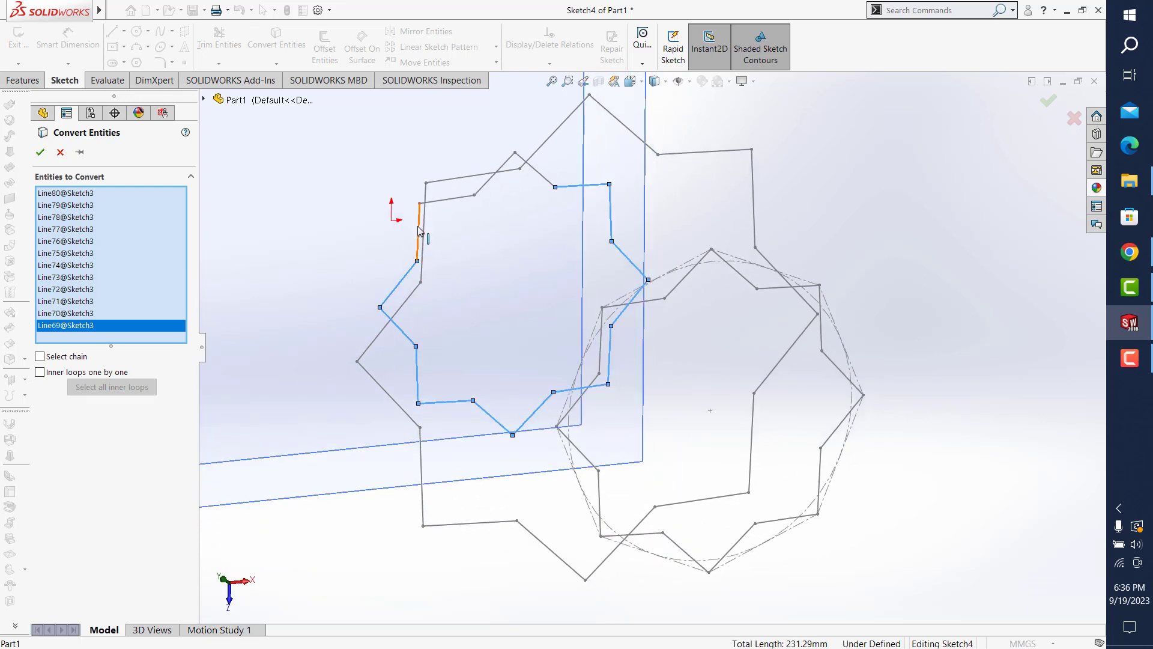
left_click(419, 231)
left_click(453, 200)
left_click(498, 172)
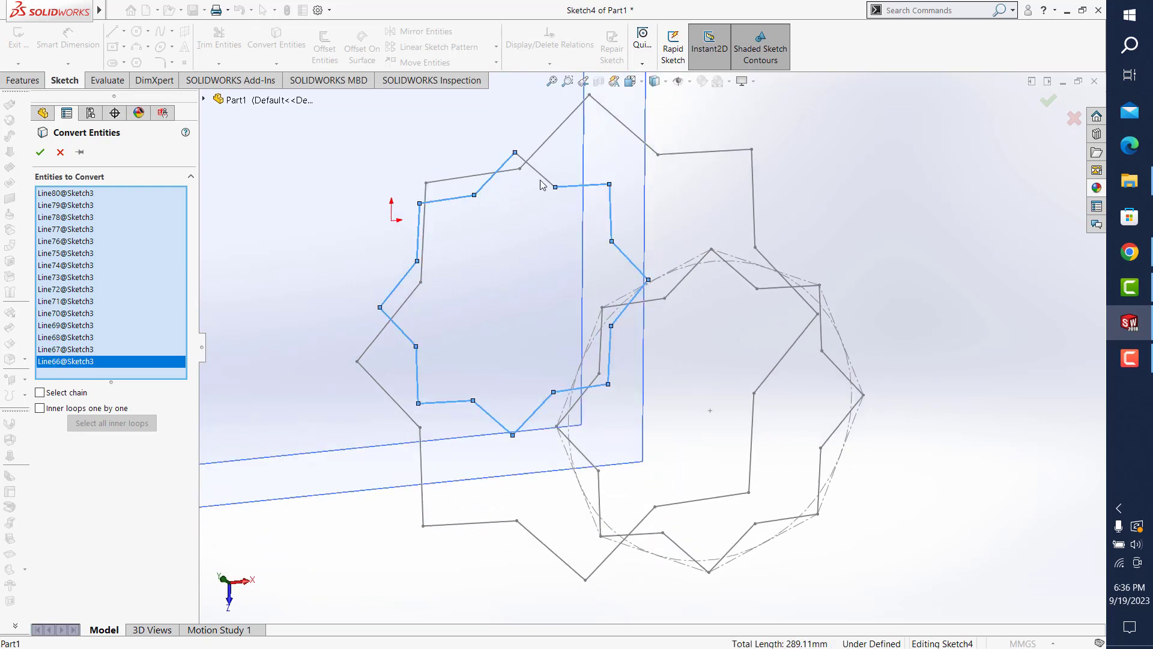
left_click(542, 181)
left_click(1048, 103)
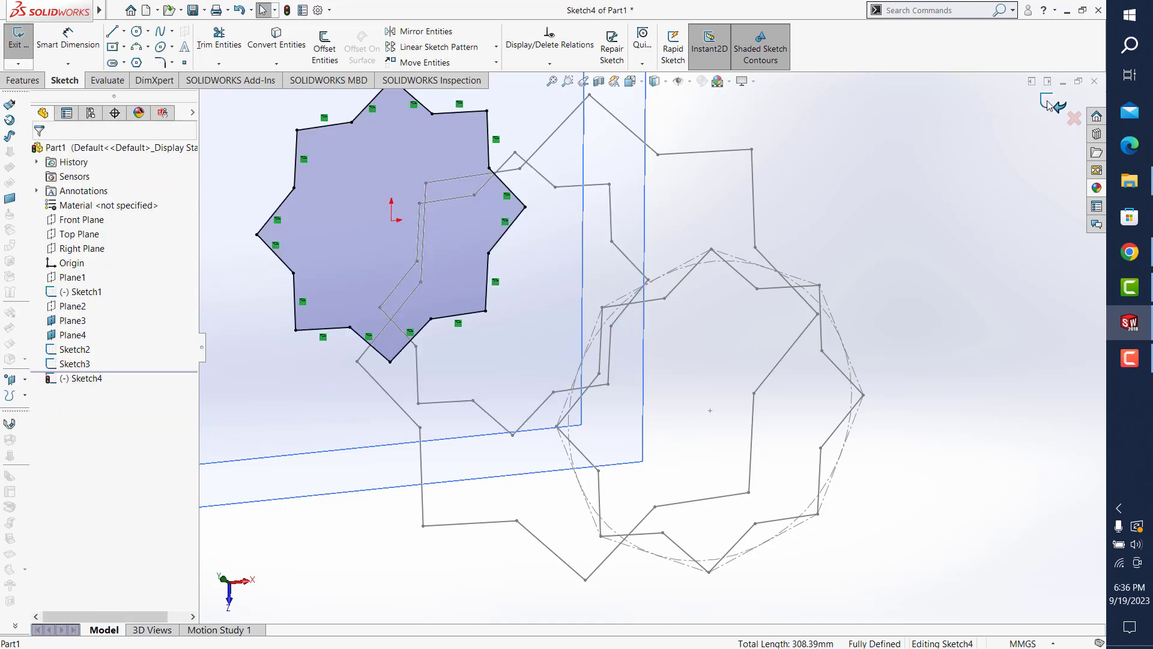
left_click(1048, 103)
- Fit the model in view and hide Plane3
left_click(553, 82)
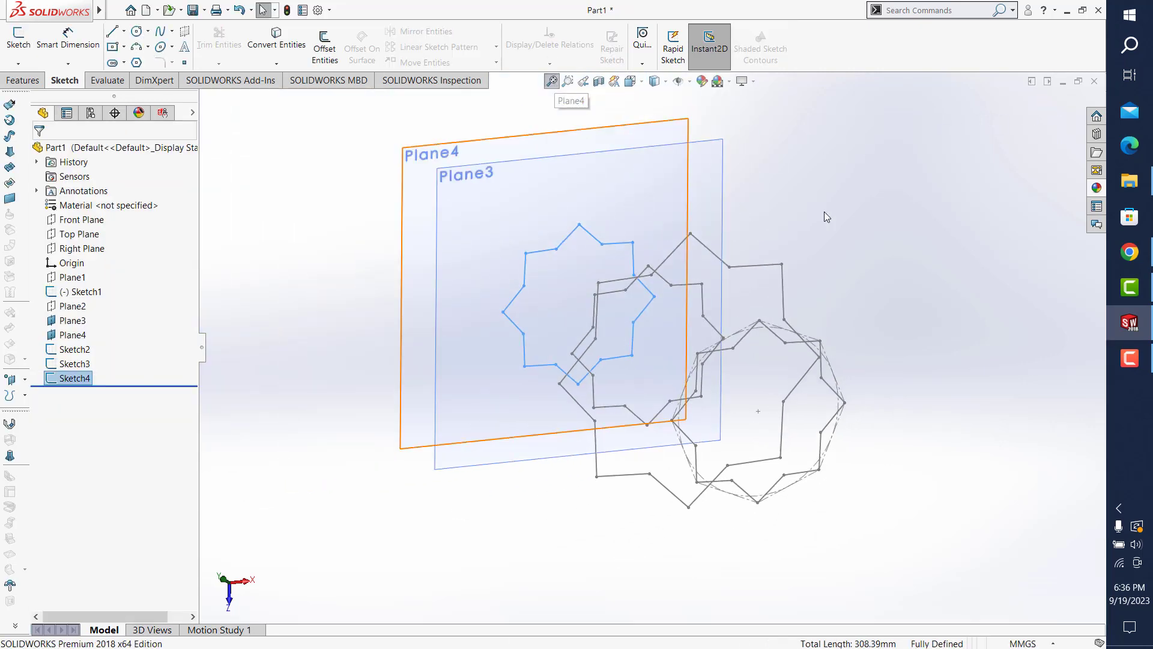
left_click(677, 176)
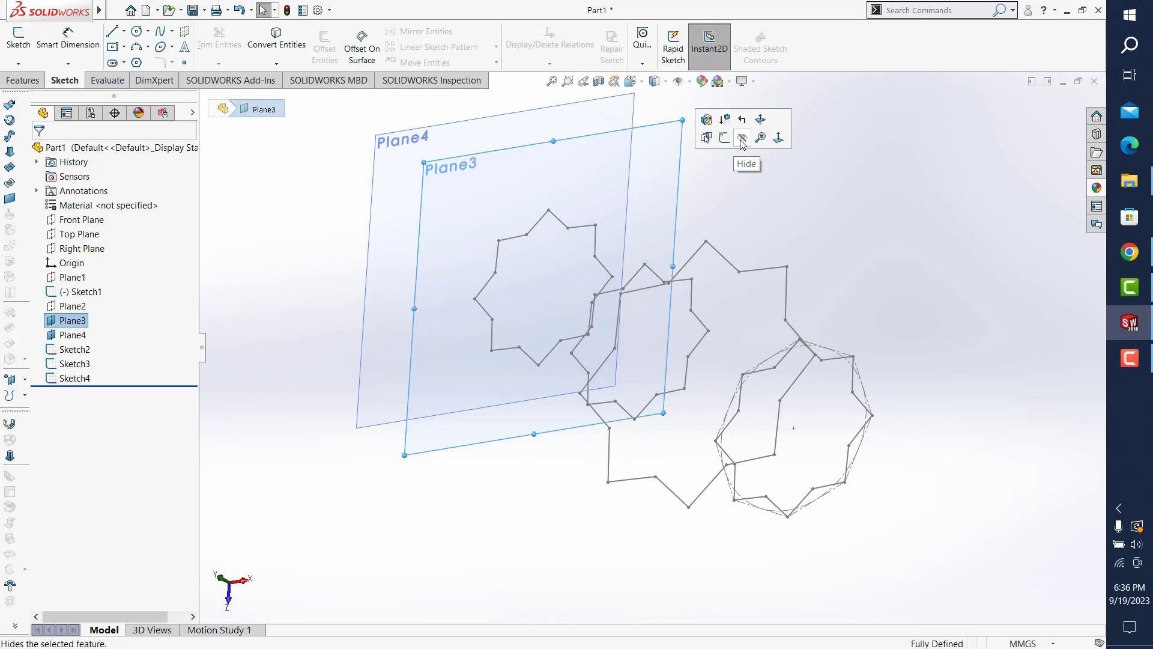
left_click(742, 137)
- On Plane4, offset the Sketch4 star outline by 5 mm as Sketch5
left_click(18, 37)
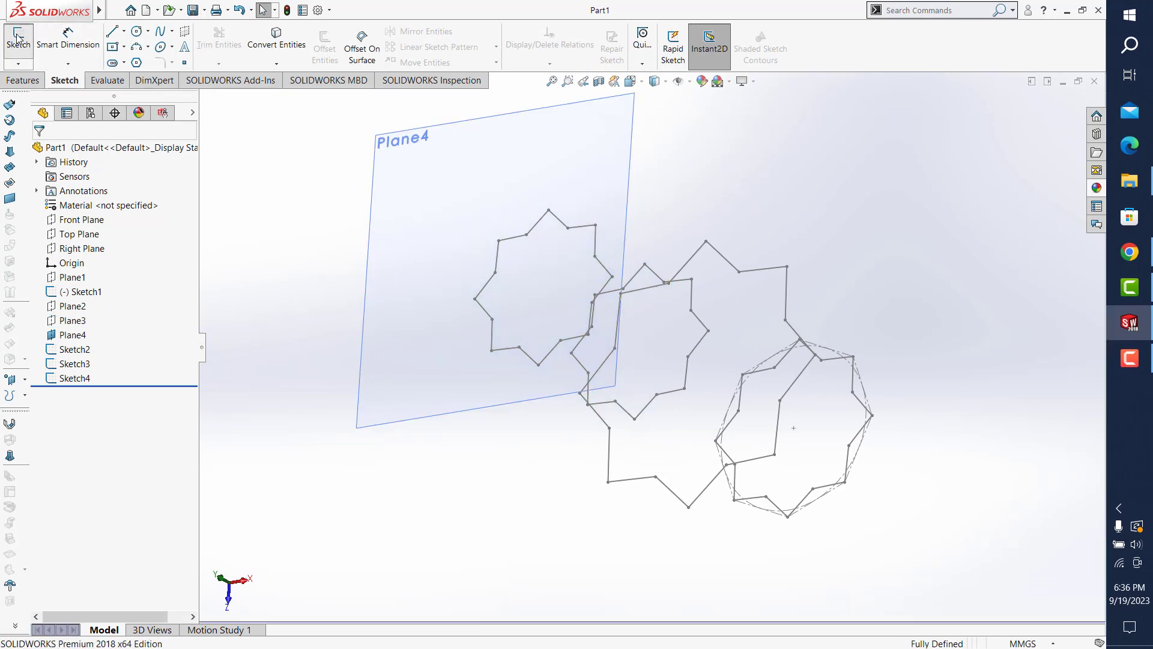
left_click(585, 180)
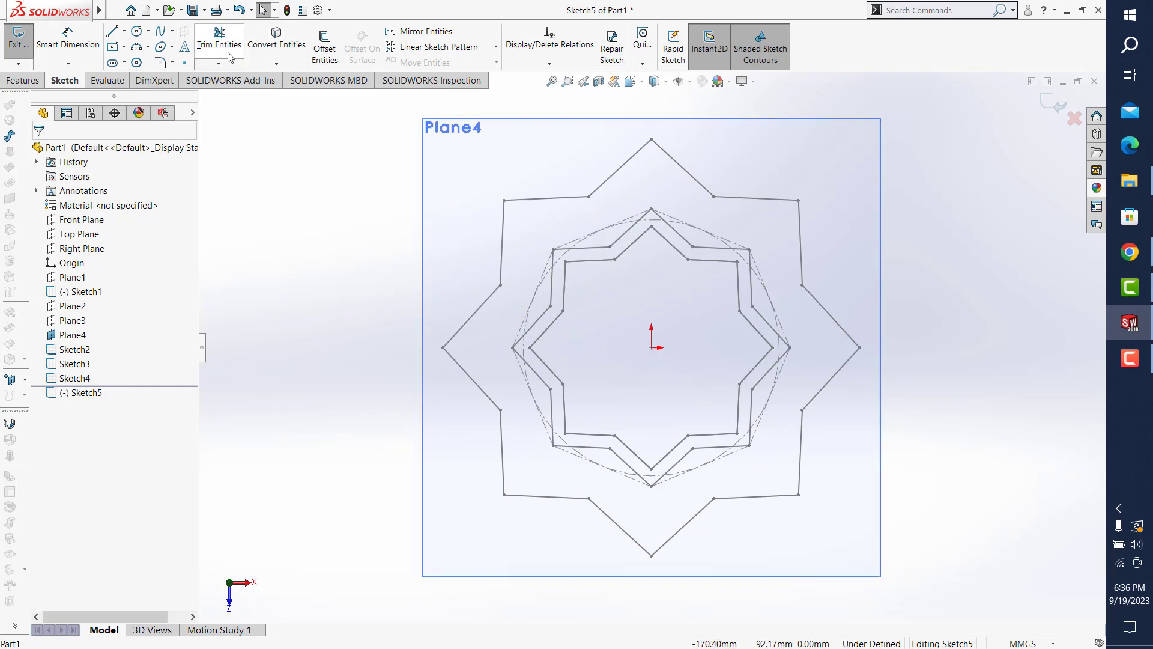
left_click(325, 47)
mouse_move(663, 317)
middle_mouse_down()
mouse_move(625, 260)
mouse_move(601, 185)
middle_mouse_up()
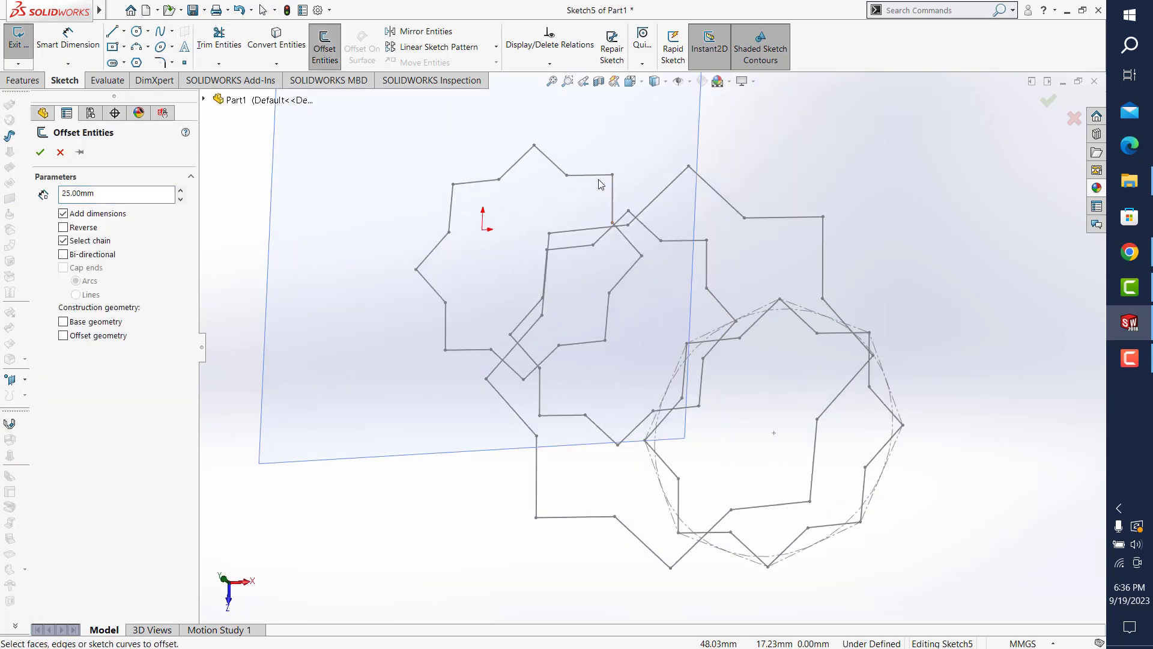
left_click(599, 176)
type("5")
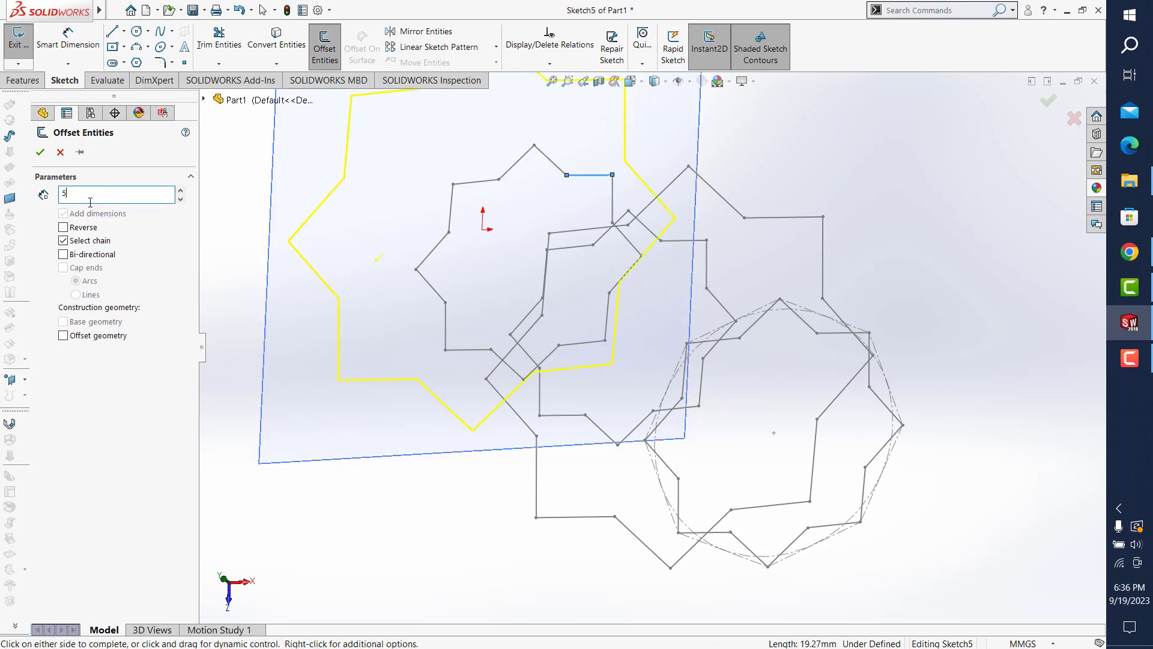
key("Return")
left_click(1051, 103)
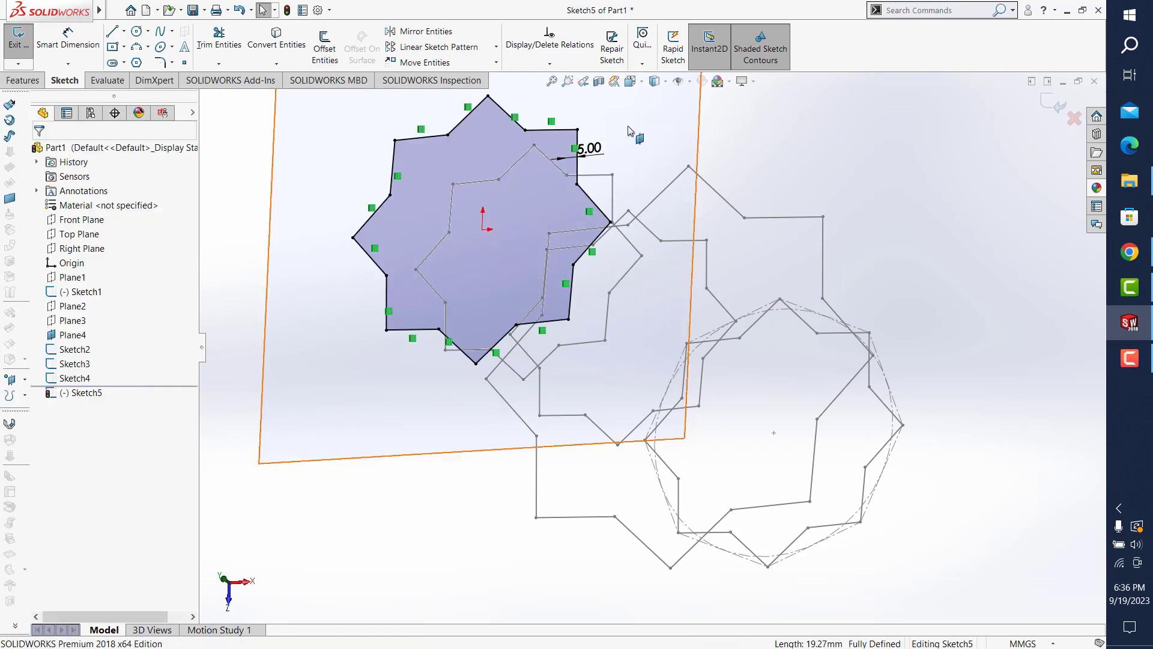
- Close Sketch5, hide Plane4 and fit all five star sketches in view
left_click(1048, 106)
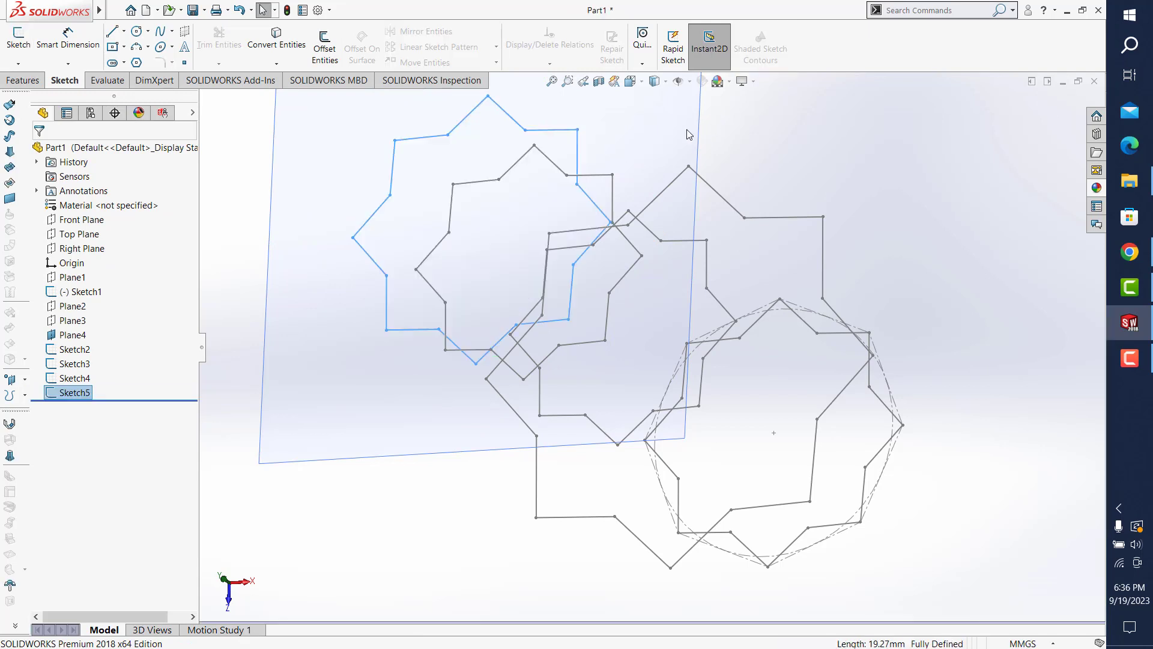
left_click(696, 129)
left_click(738, 118)
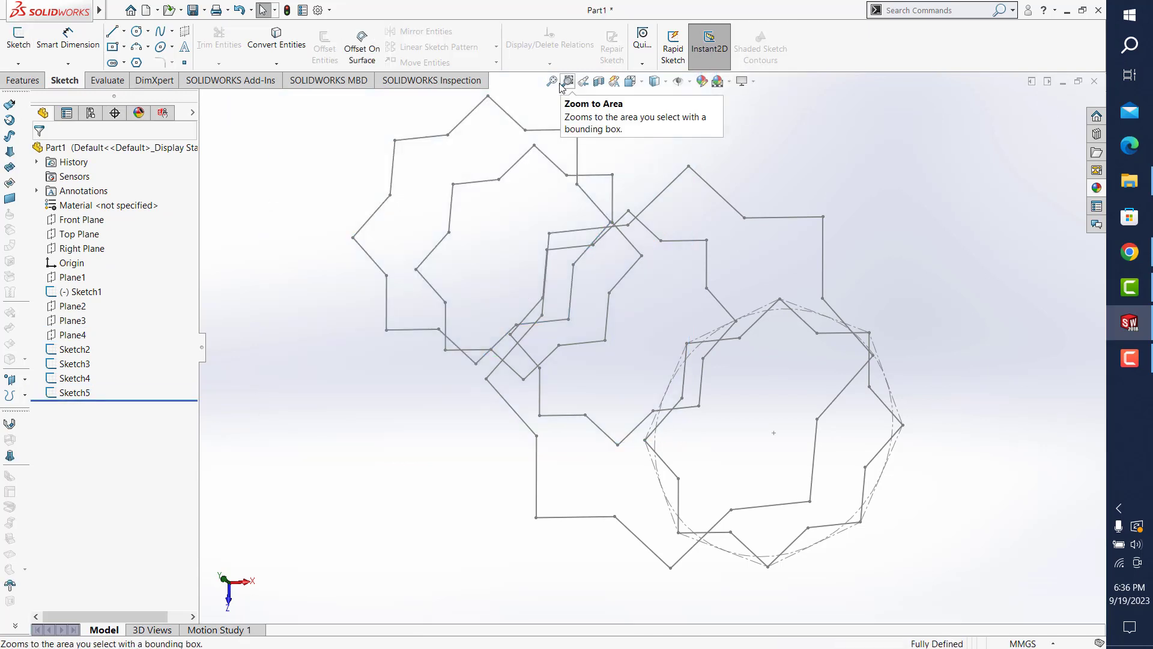
key("f")
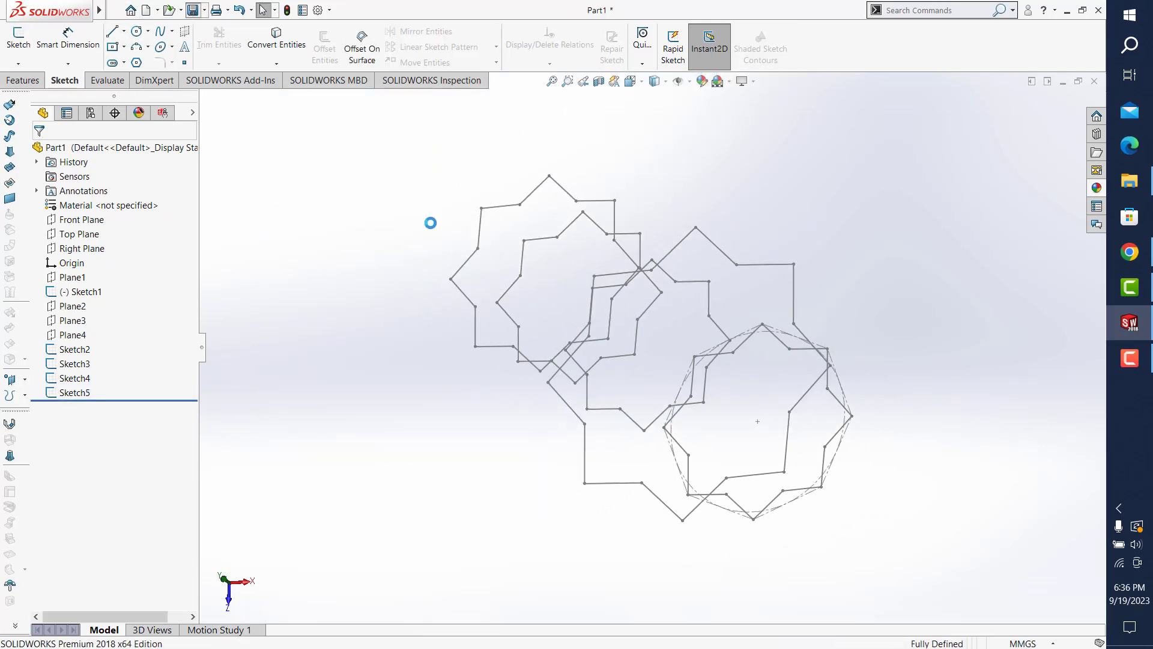
middle_click_drag(430, 223, 618, 267)
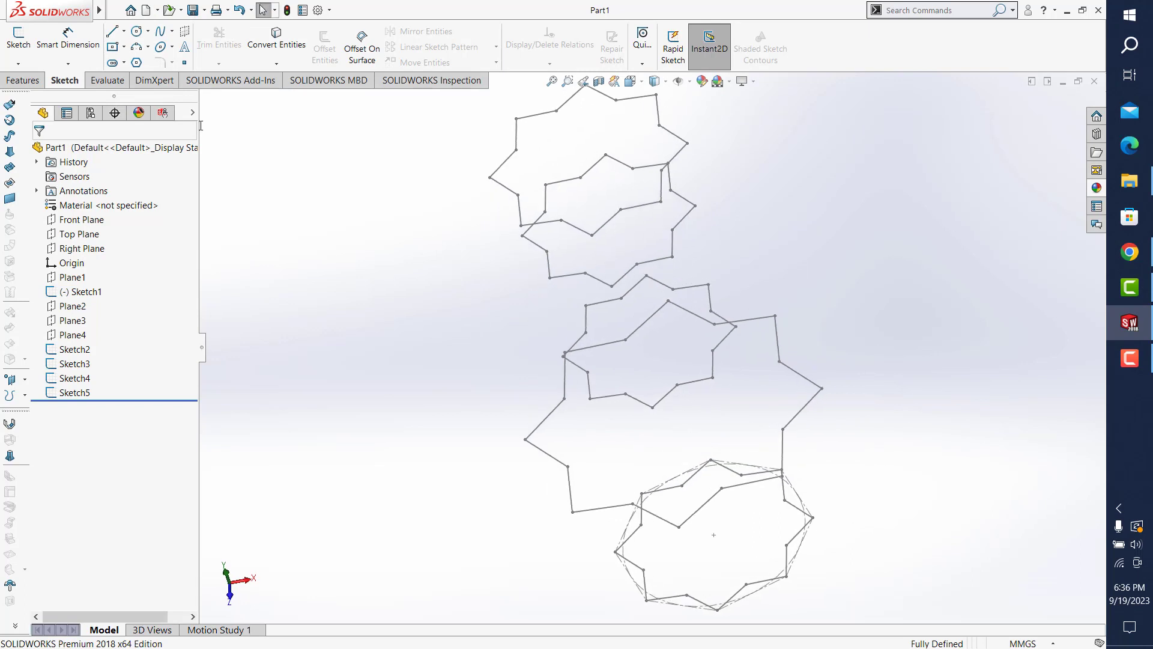
- Loft from the bottom two star sketches, realigning the connector to untwist the preview
left_click(39, 85)
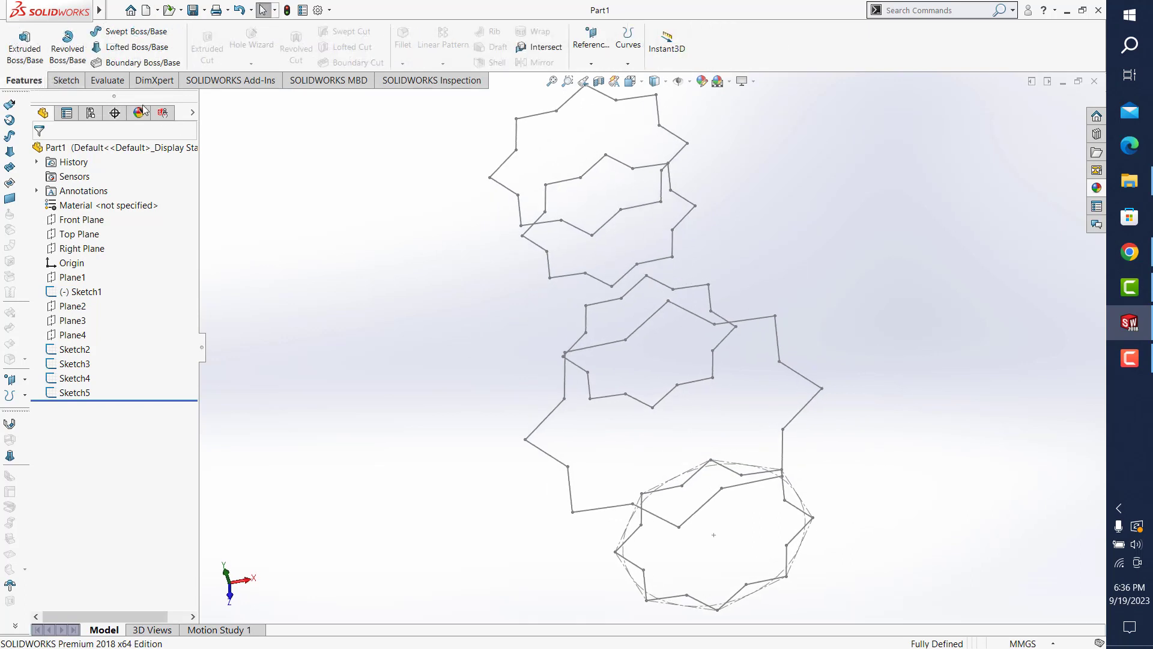
left_click(115, 50)
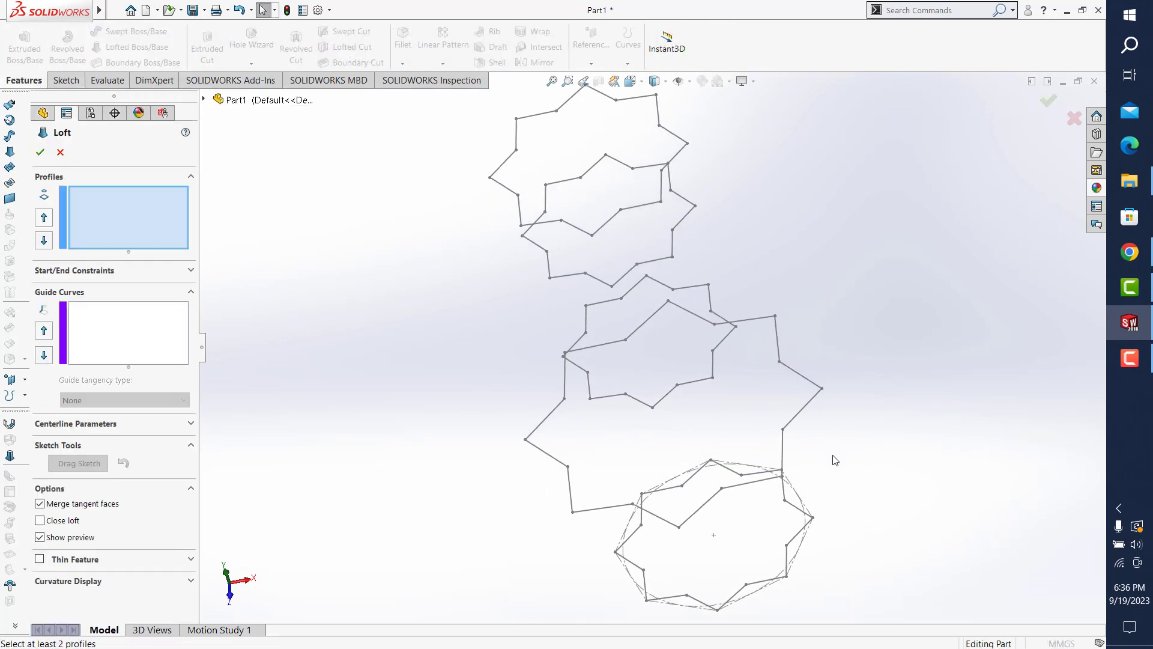
left_click(808, 526)
left_click(801, 421)
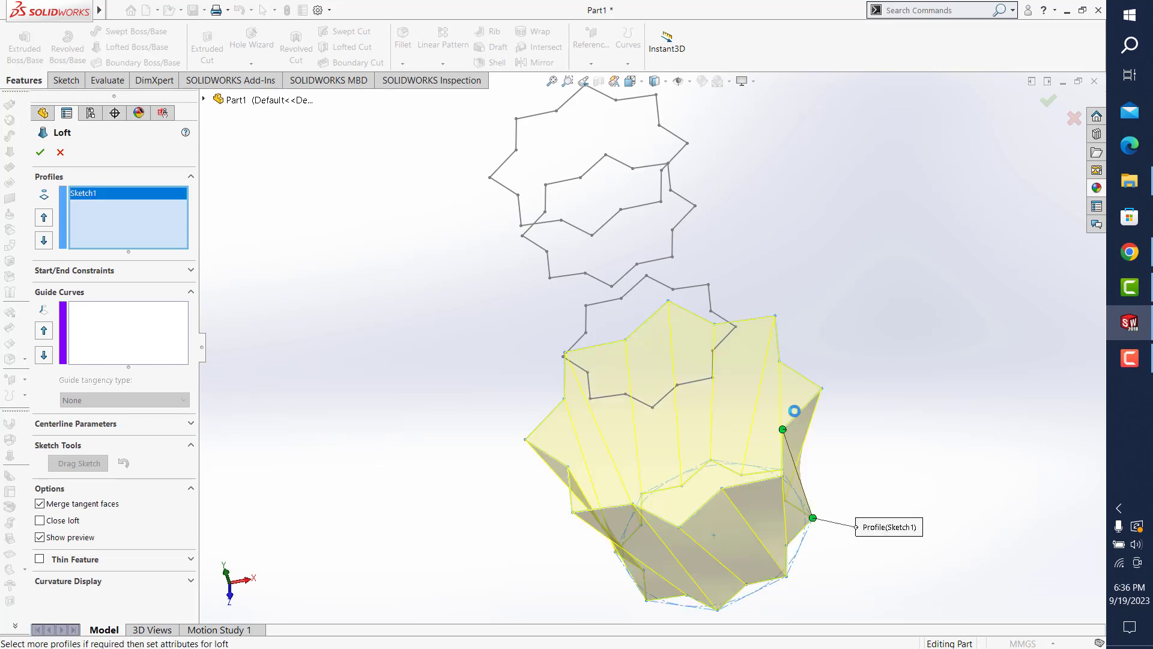
middle_click_drag(832, 478, 805, 459)
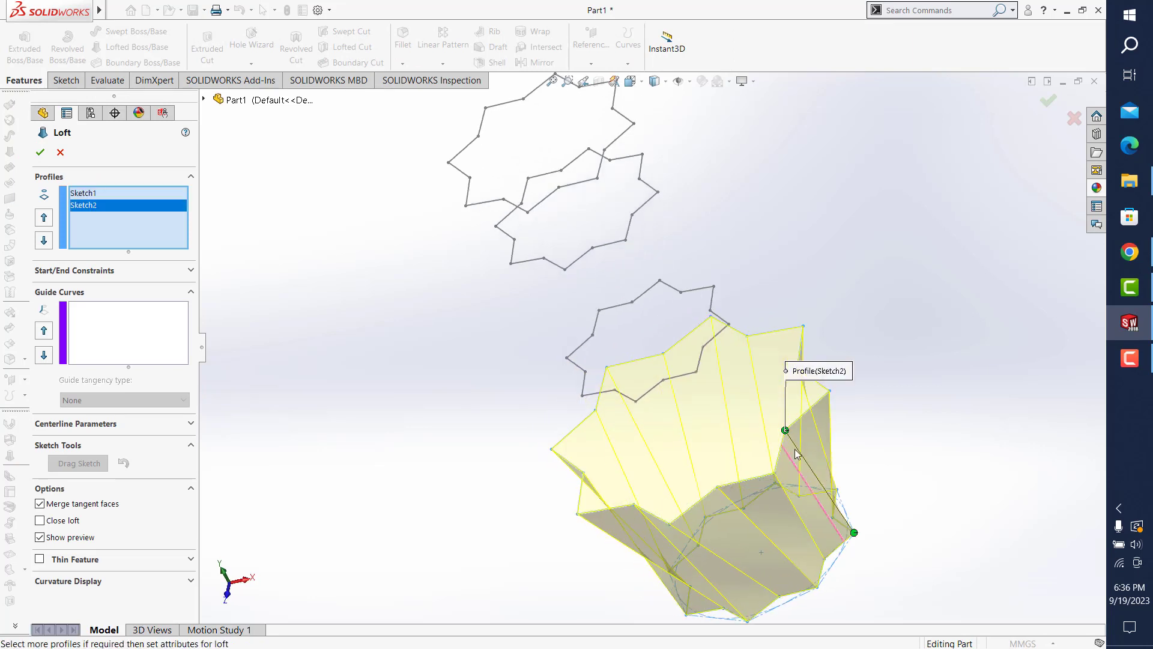
left_click_drag(786, 430, 829, 391)
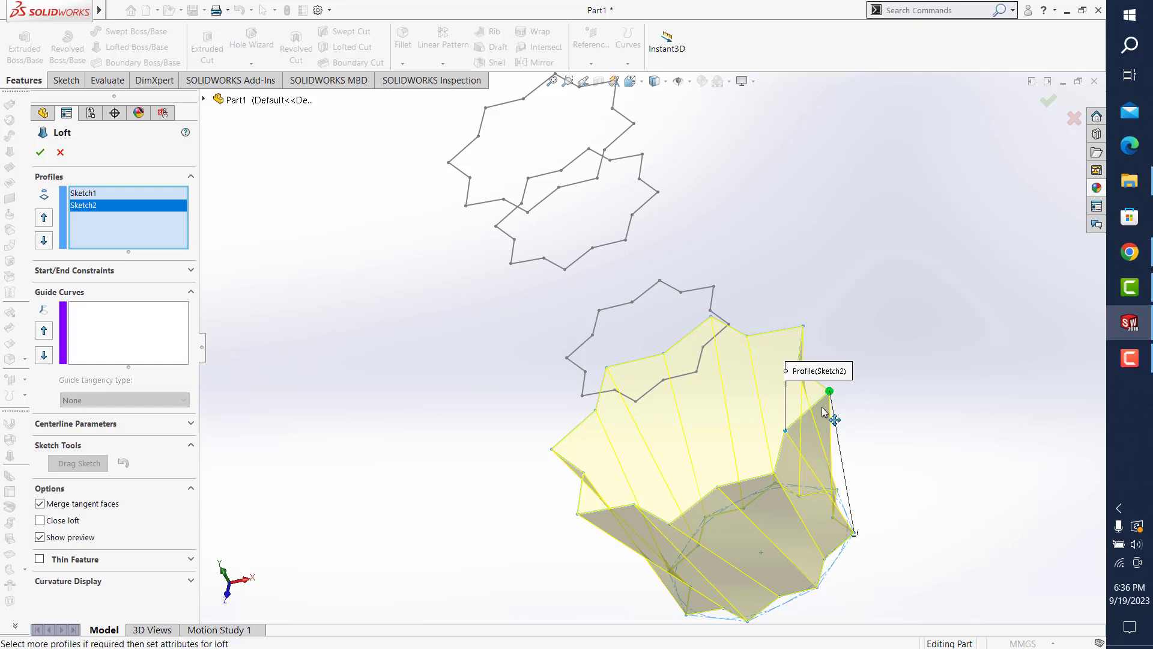
- Add the remaining three star profiles and accept the loft as Loft1
left_click(725, 330)
left_click_drag(714, 338, 735, 320)
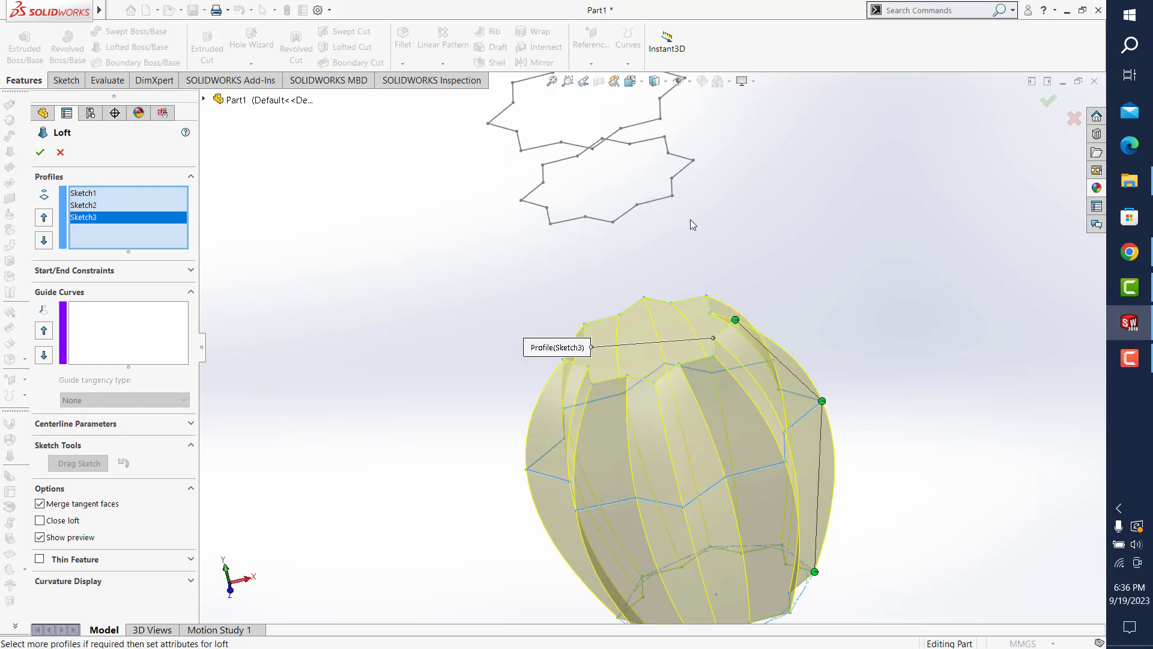
left_click(693, 161)
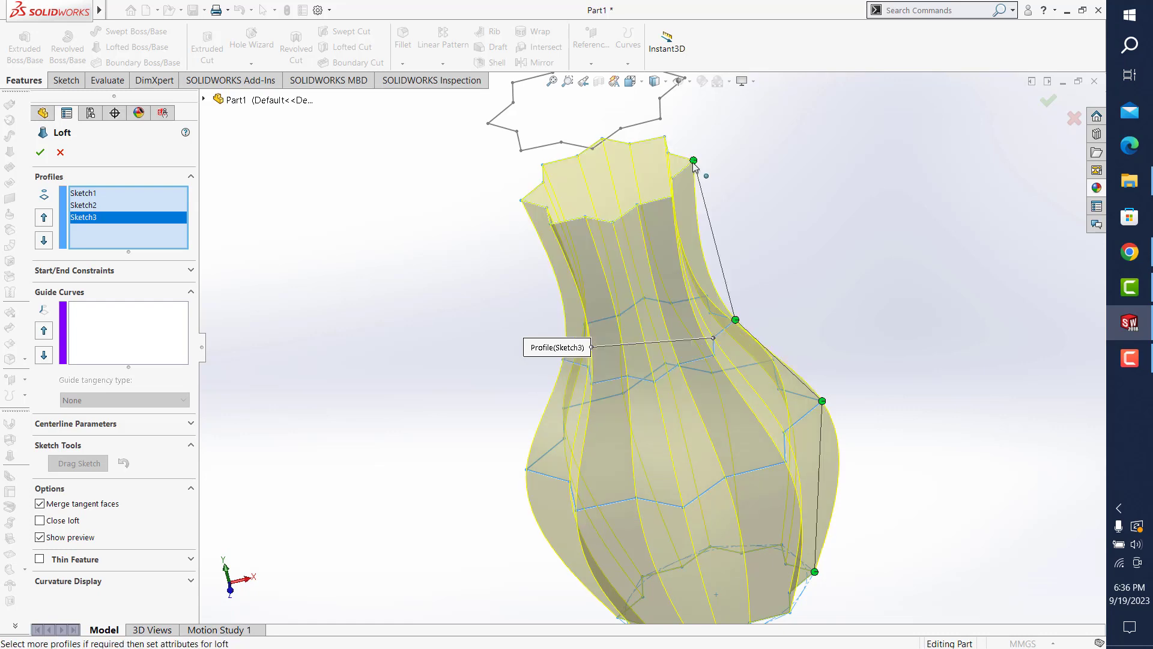
mouse_move(711, 200)
middle_mouse_down()
mouse_move(627, 240)
mouse_move(641, 175)
middle_mouse_up()
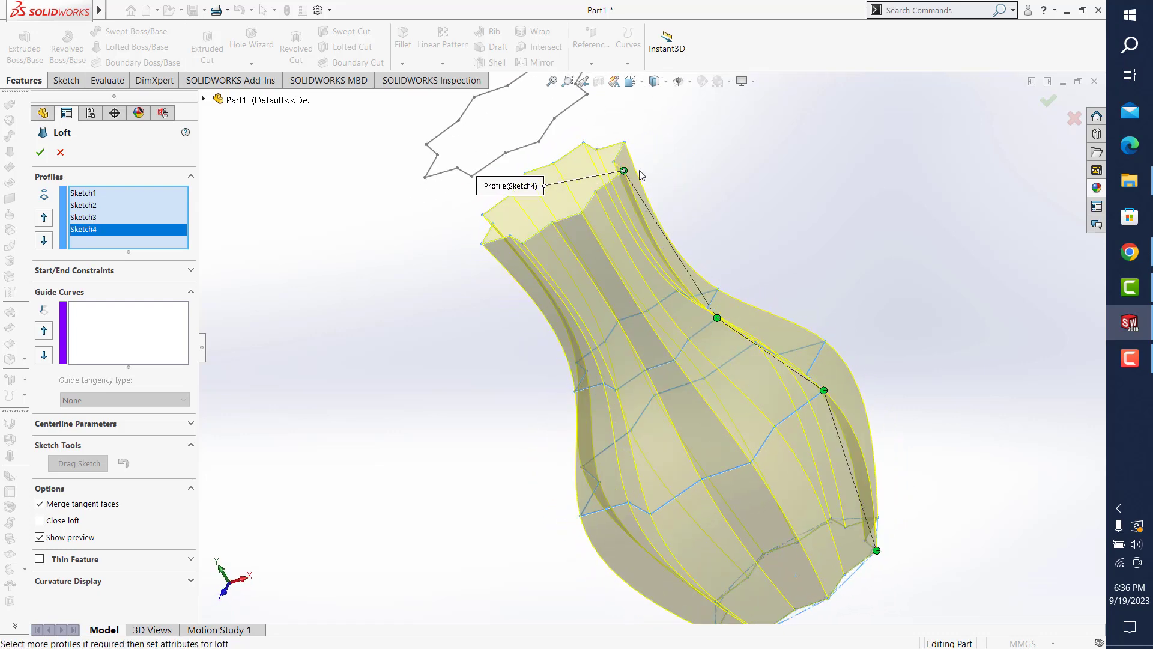
left_click(588, 96)
left_click(552, 82)
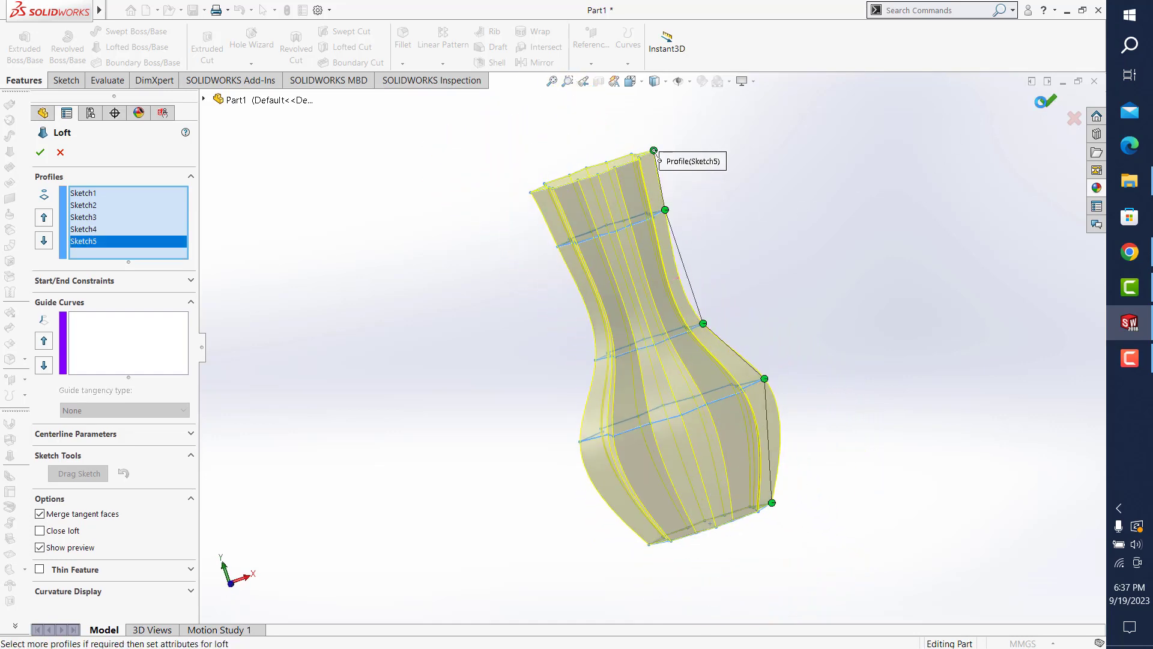
key("Return")
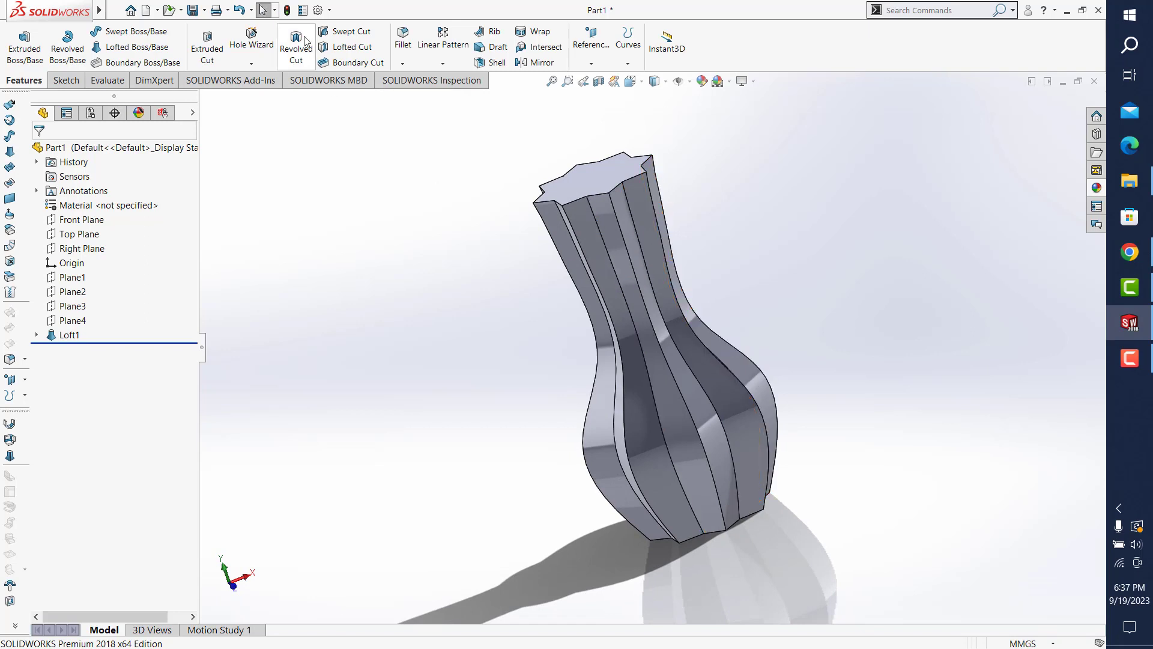
- Start a 2 mm fillet on the first six vertical ridge edges
left_click(403, 37)
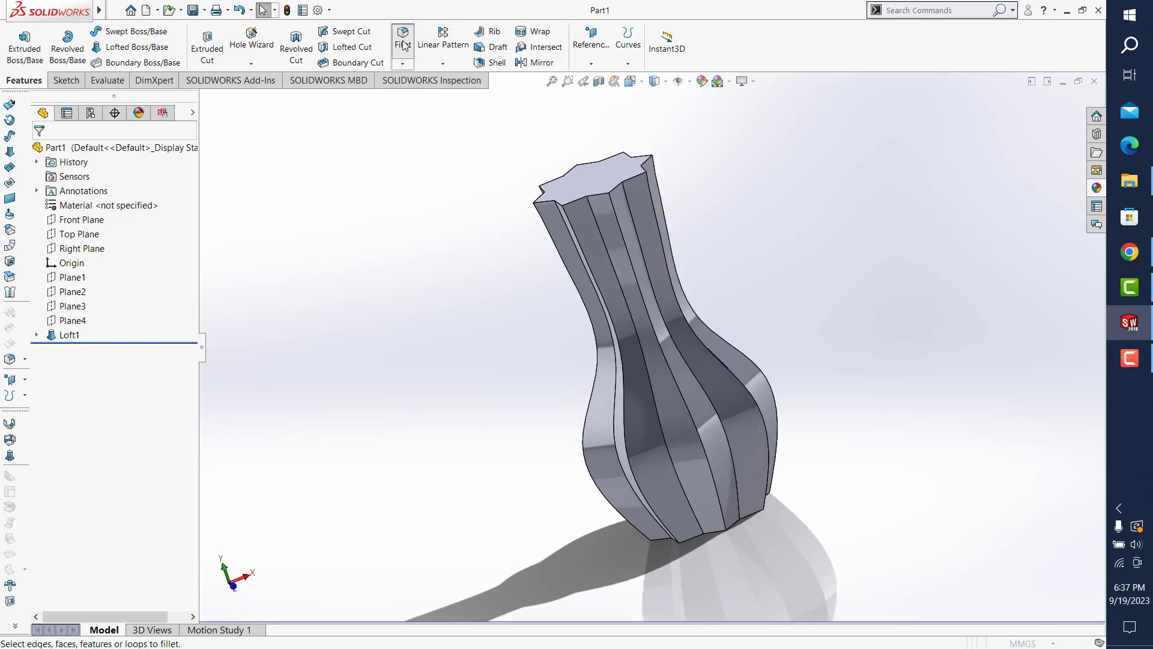
type("2")
key("Return")
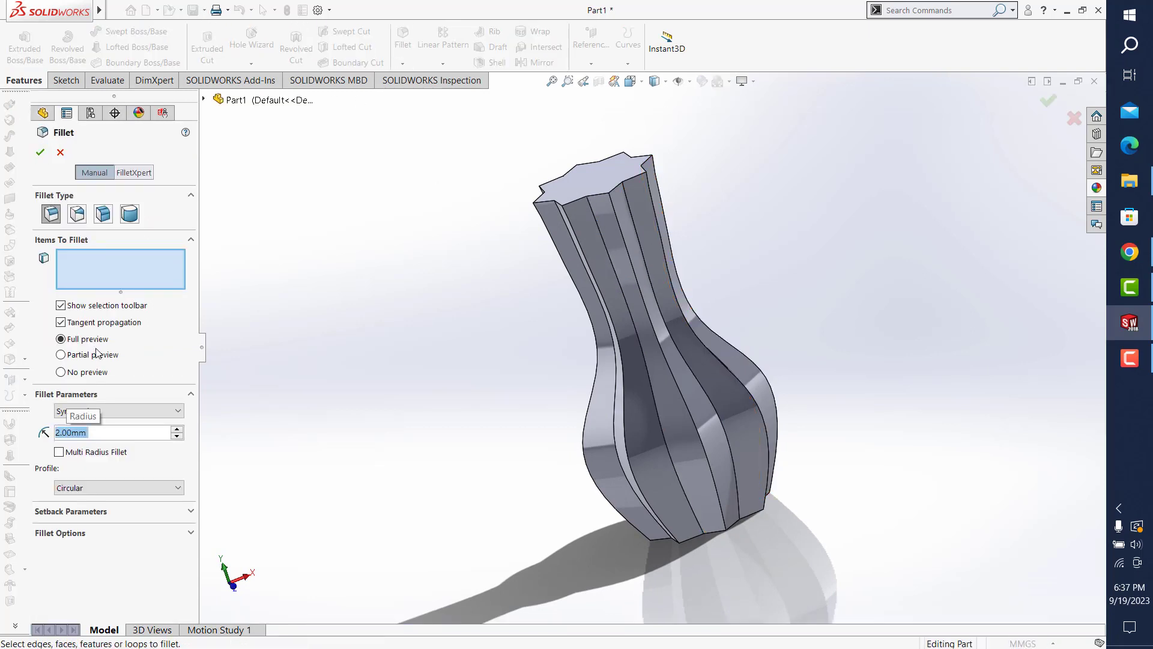
left_click(676, 375)
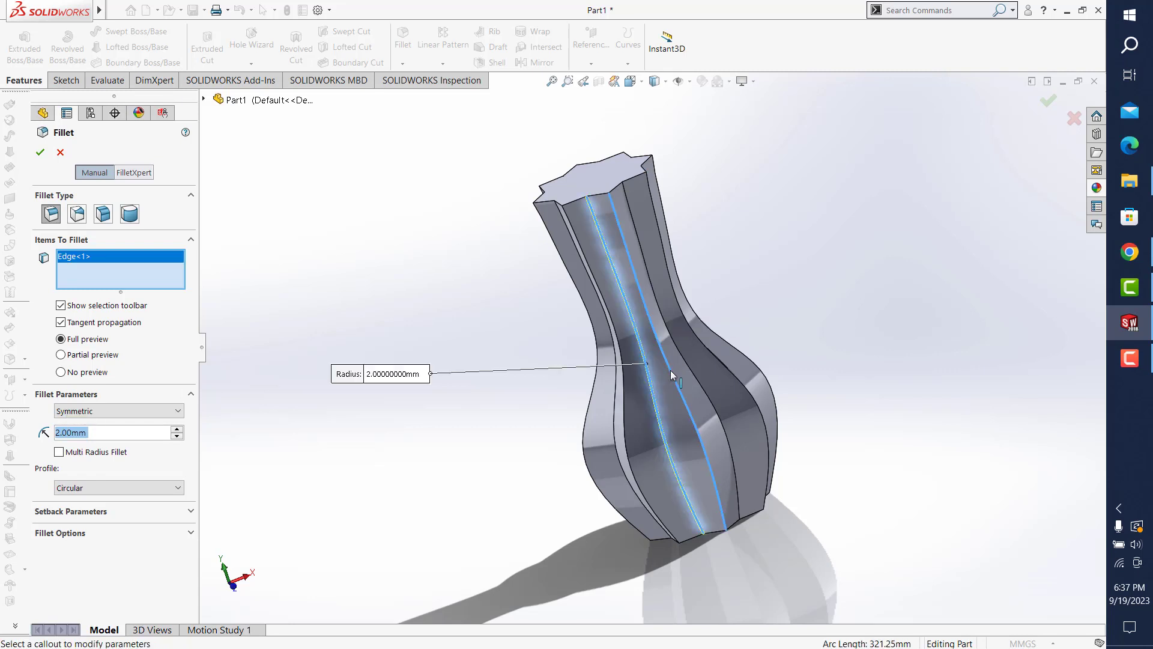
left_click(695, 375)
left_click(739, 382)
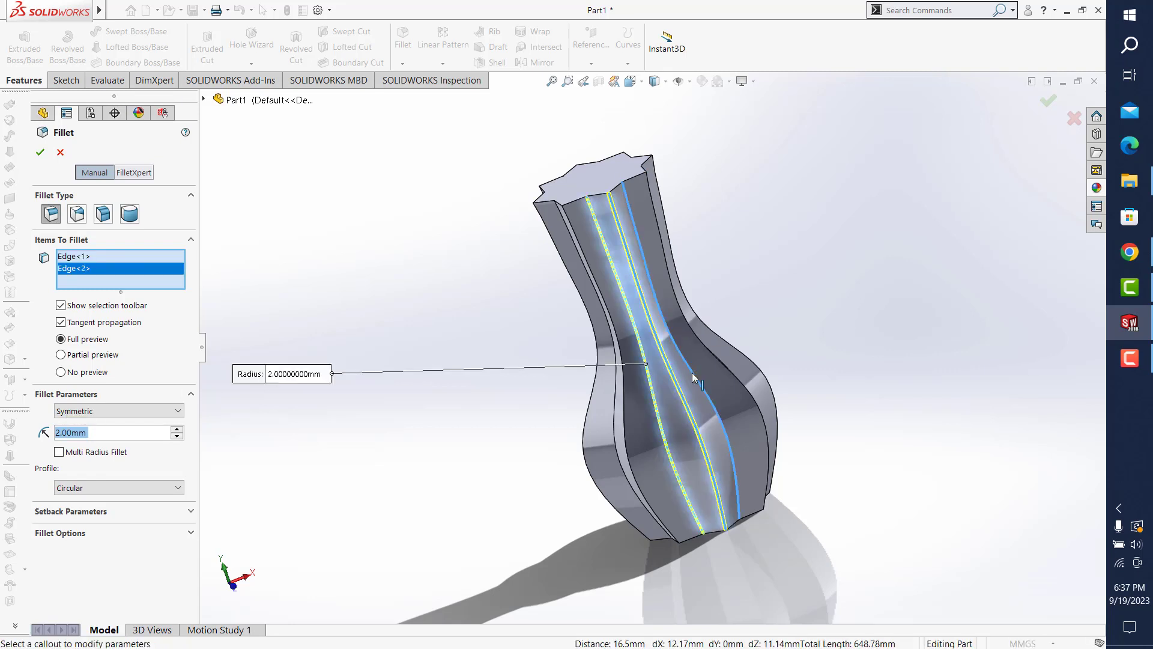
left_click(742, 385)
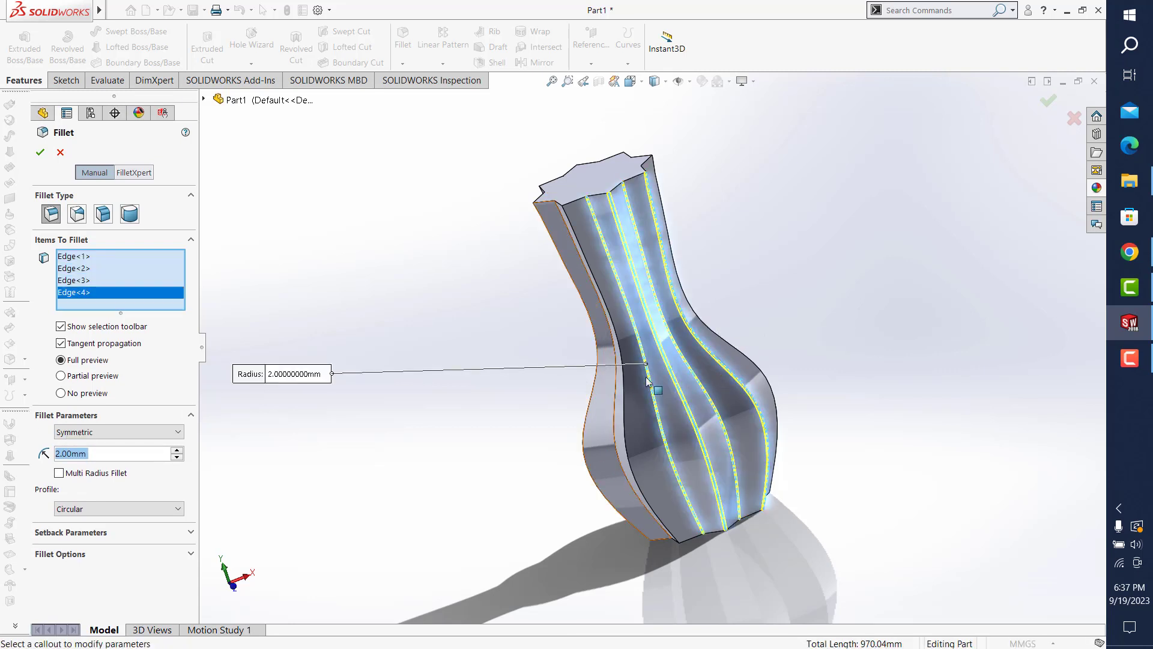
mouse_move(598, 415)
middle_mouse_down()
mouse_move(612, 445)
mouse_move(625, 441)
middle_mouse_up()
left_click(743, 355)
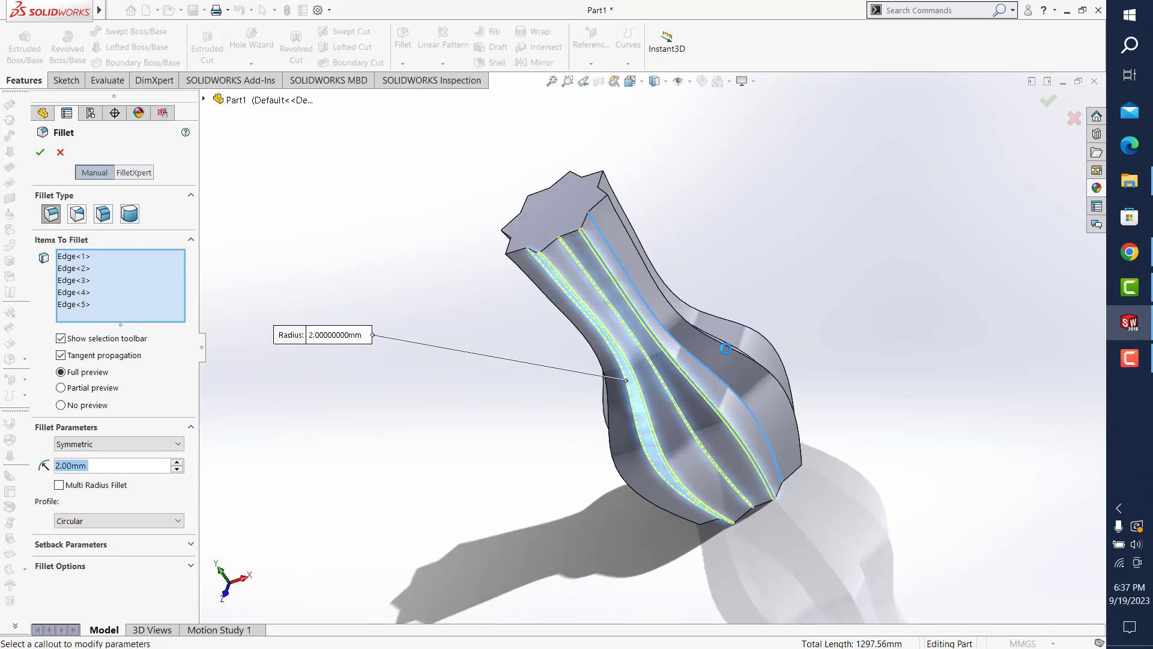
left_click(743, 357)
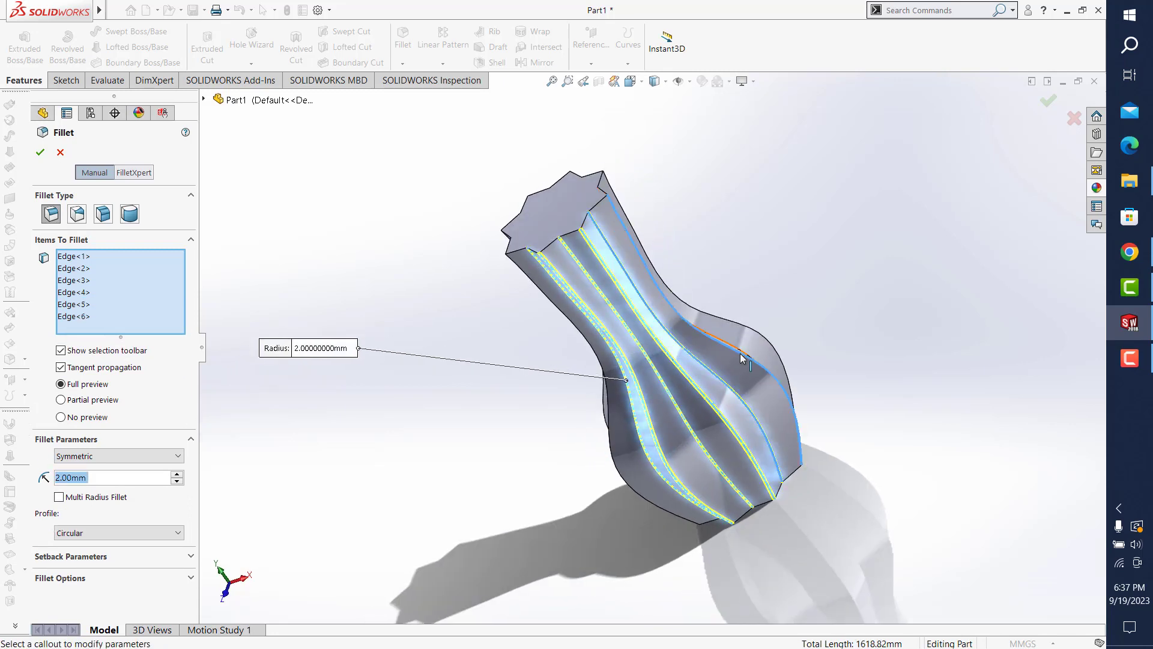
- Add far-side ridge edges to the fillet, removing the mistakenly picked Face<1>
middle_click_drag(743, 358, 766, 389)
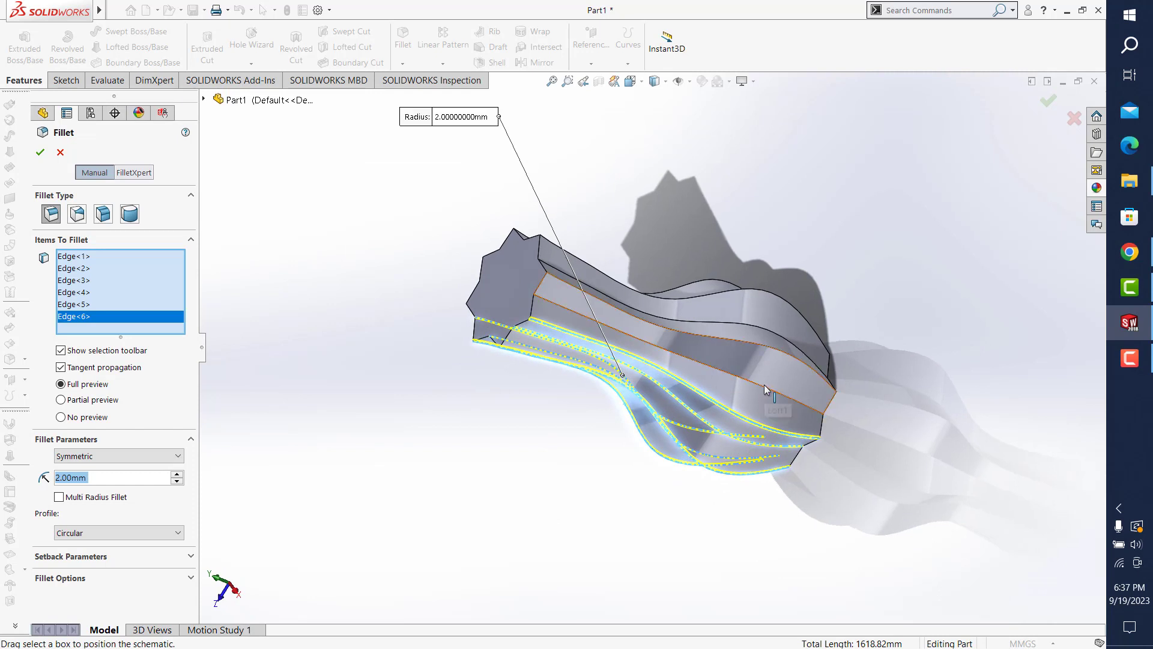
left_click(766, 388)
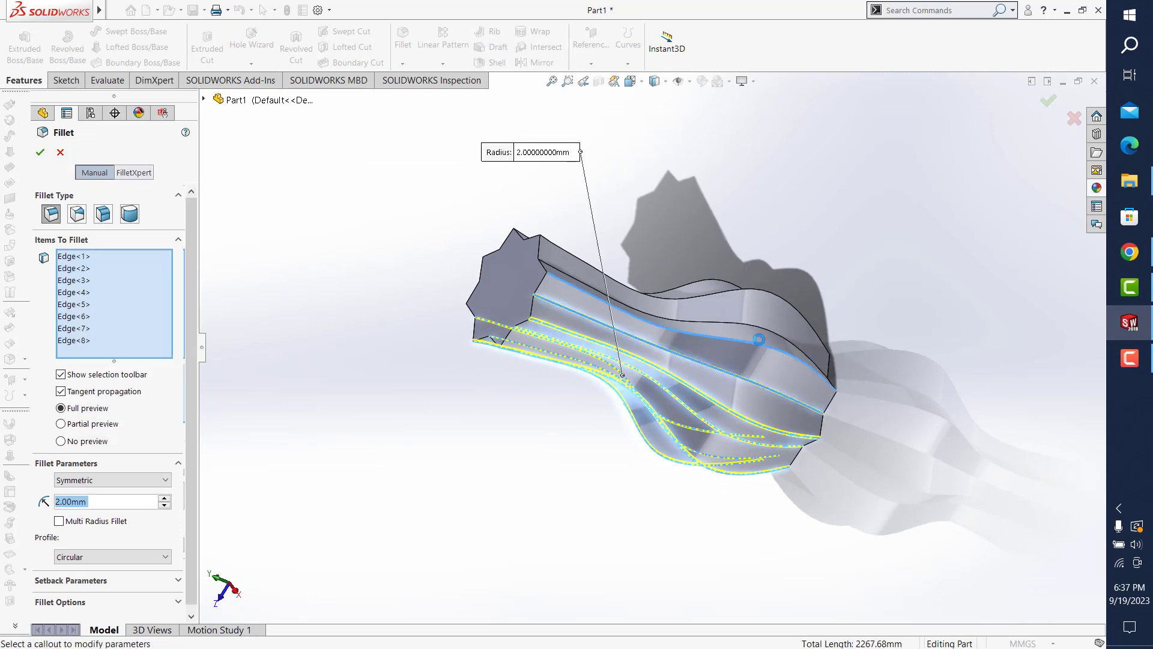
left_click(754, 323)
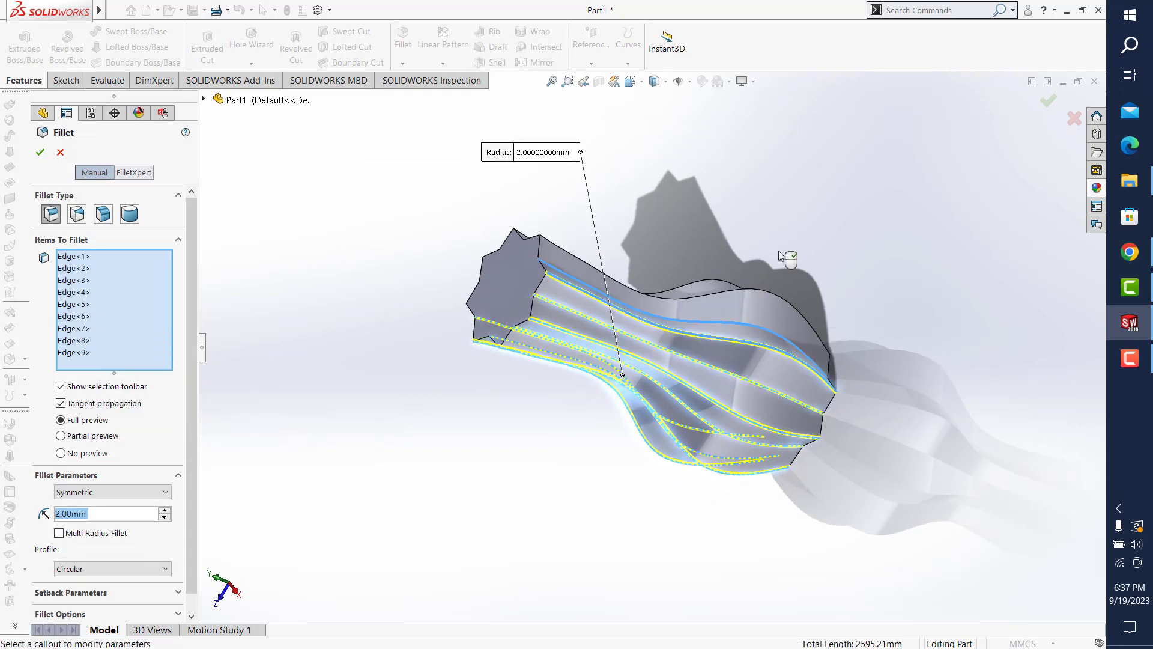
middle_click_drag(777, 237, 796, 309)
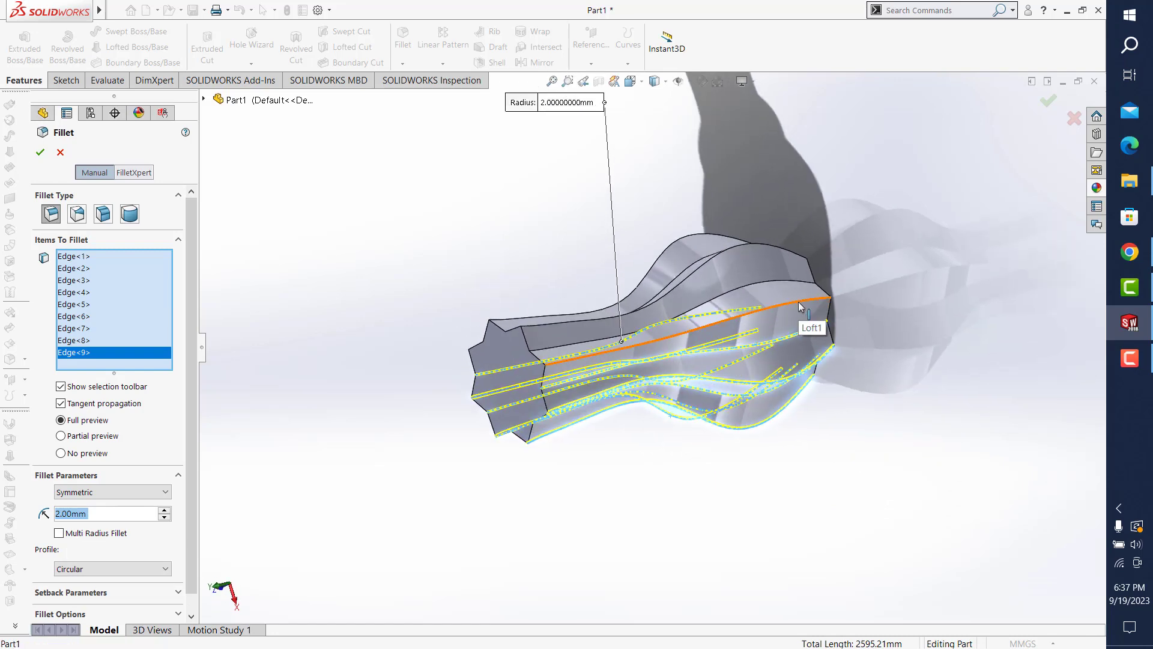
left_click(799, 307)
left_click(755, 283)
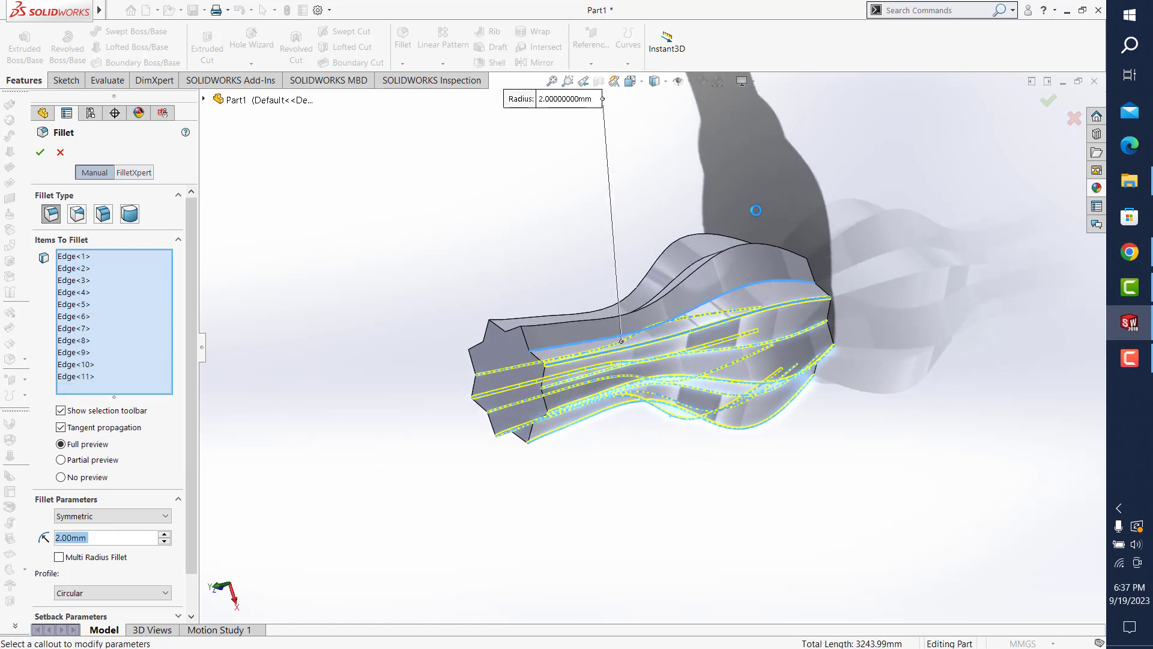
mouse_move(756, 202)
middle_mouse_down()
mouse_move(800, 279)
mouse_move(750, 232)
middle_mouse_up()
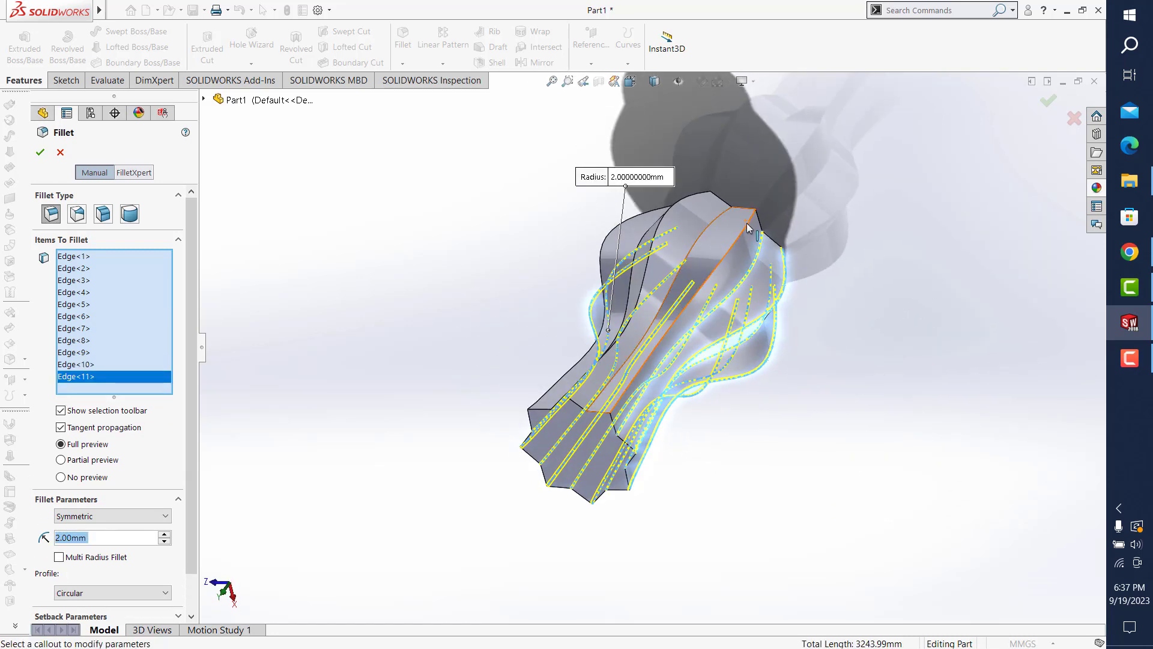
left_click(749, 232)
left_click(84, 389)
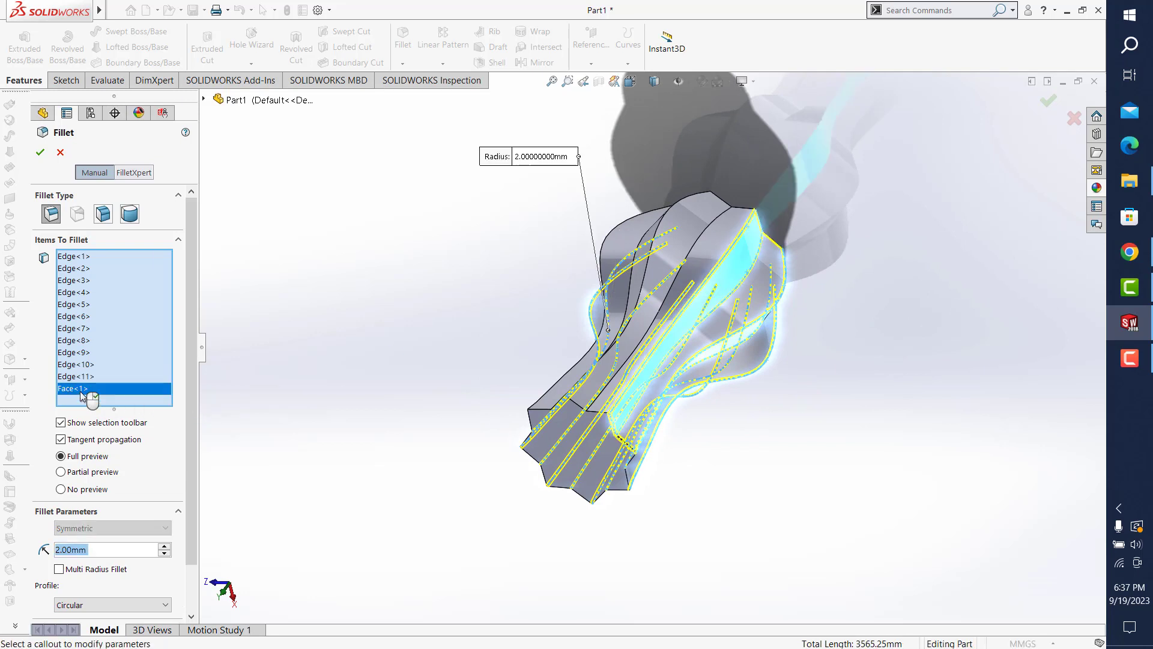
right_click(84, 389)
left_click(108, 416)
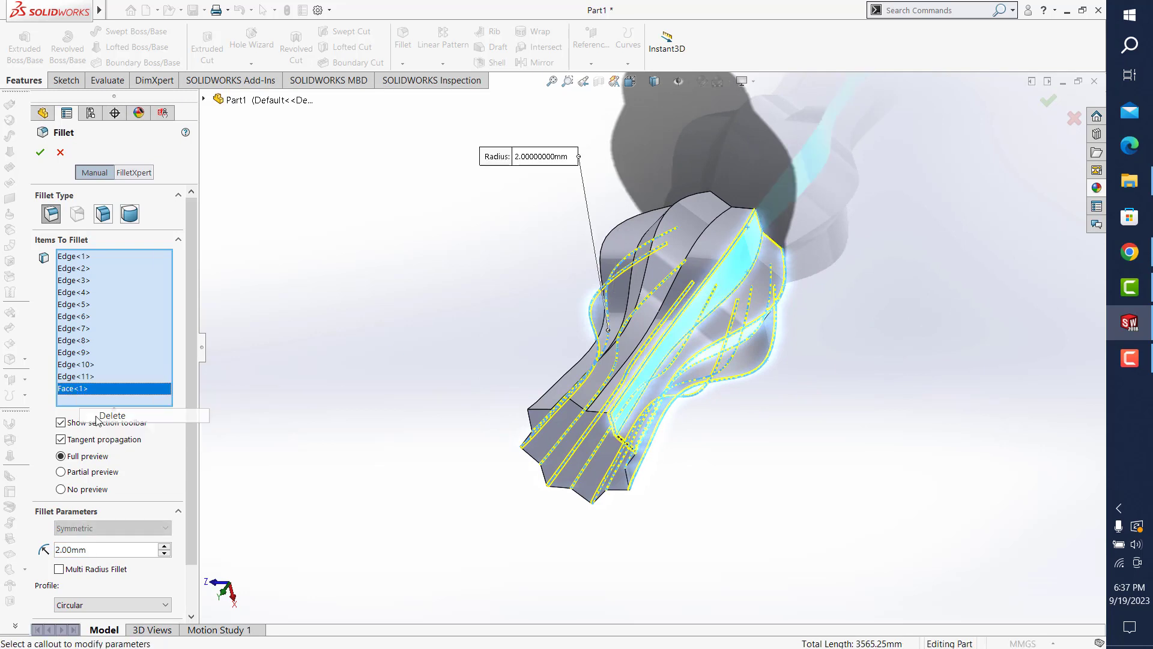
- Add the last ridge edges and apply the 2 mm fillet to sixteen edges
left_click(723, 257)
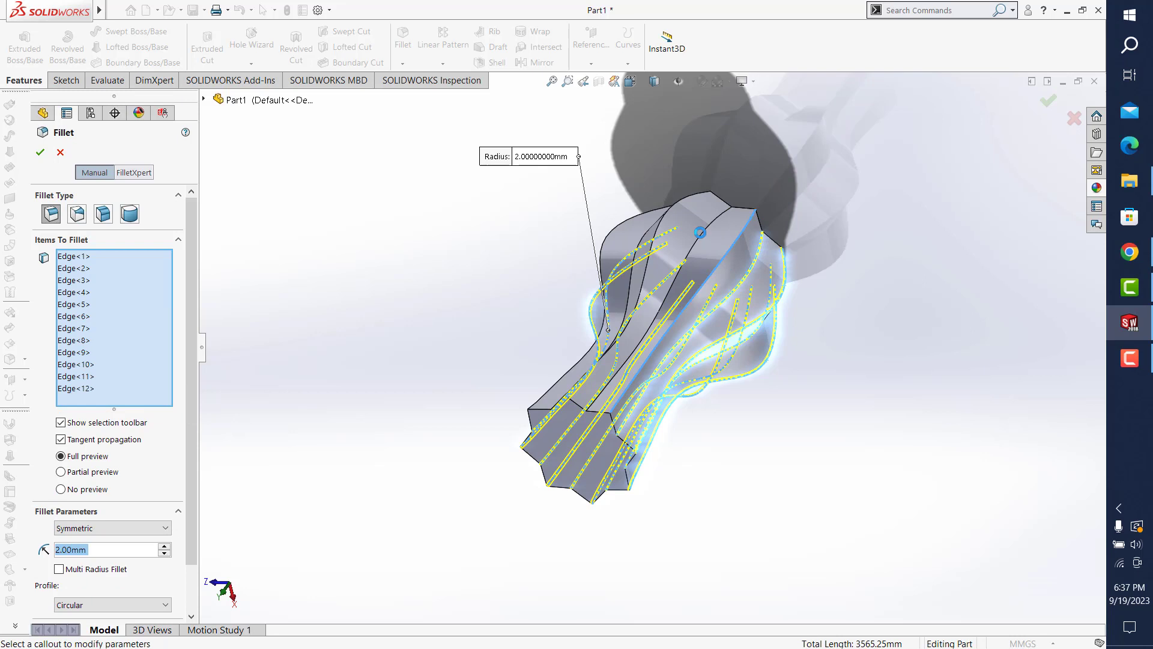
left_click(690, 224)
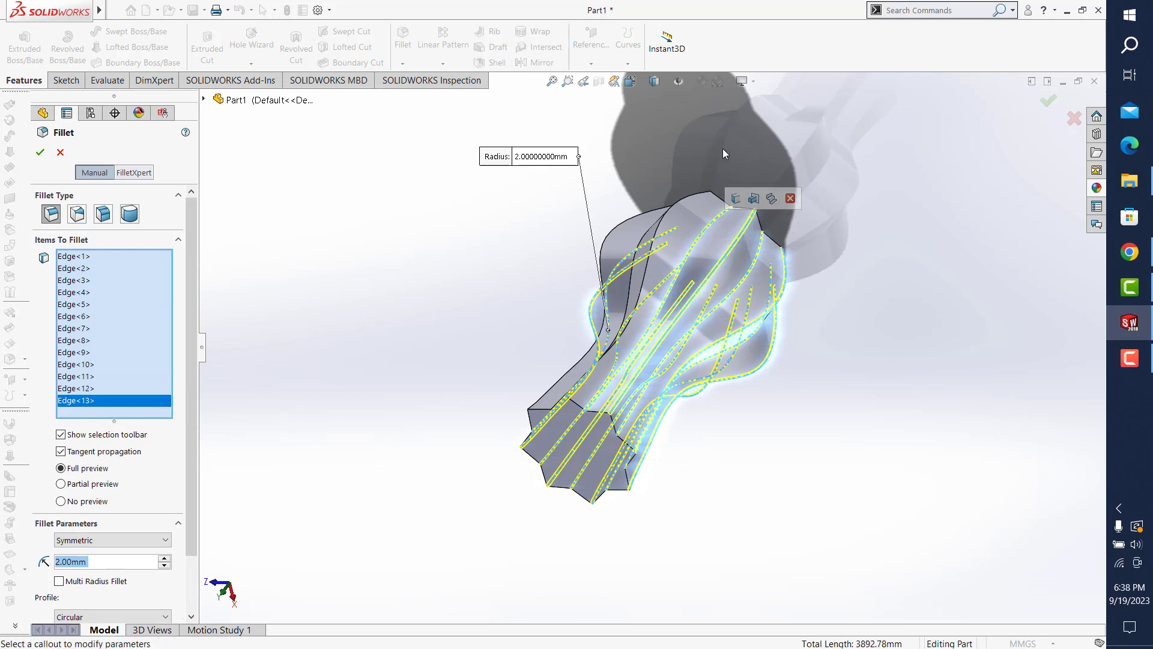
middle_click_drag(723, 149, 682, 178)
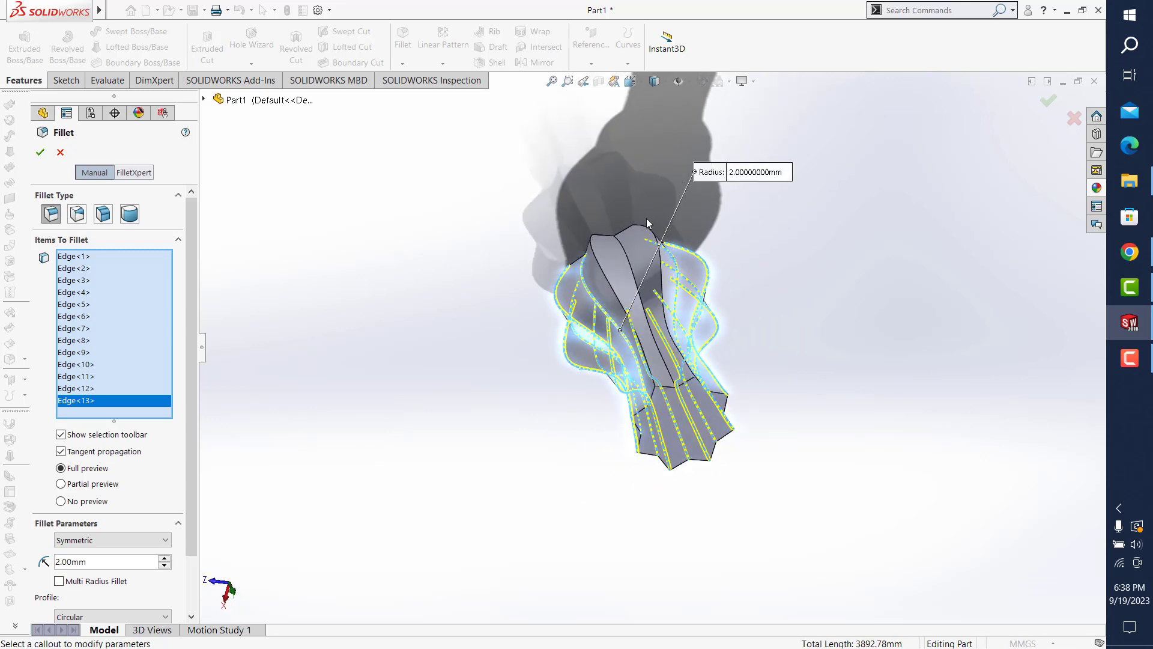
middle_click_drag(647, 224, 645, 233)
left_click(645, 250)
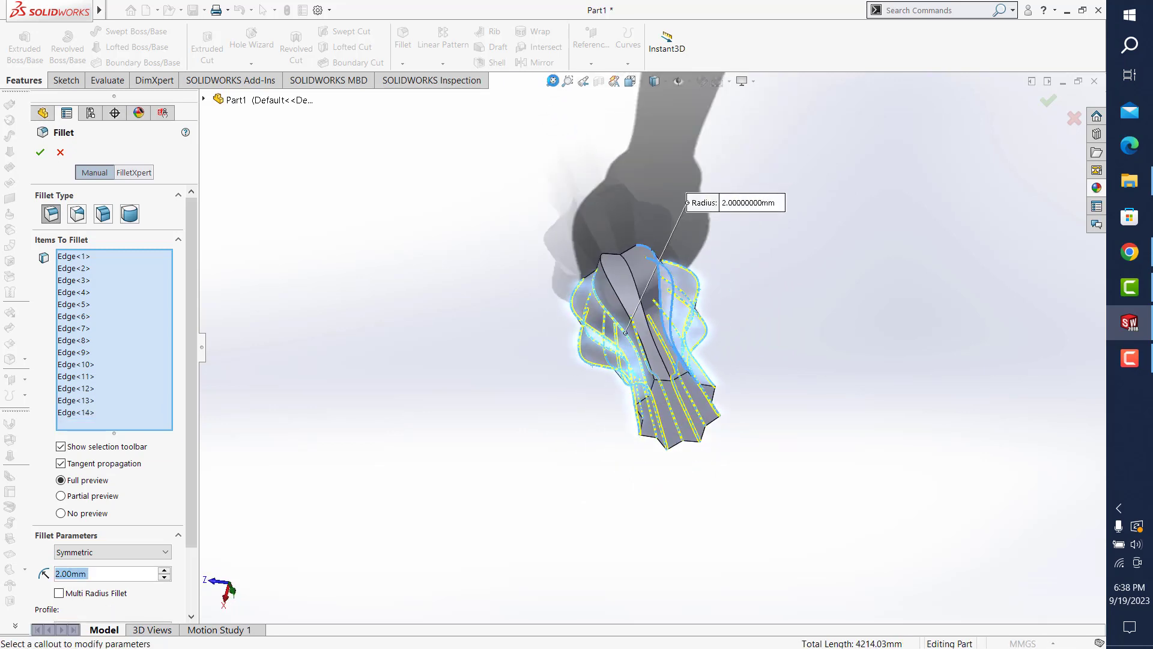
left_click(552, 82)
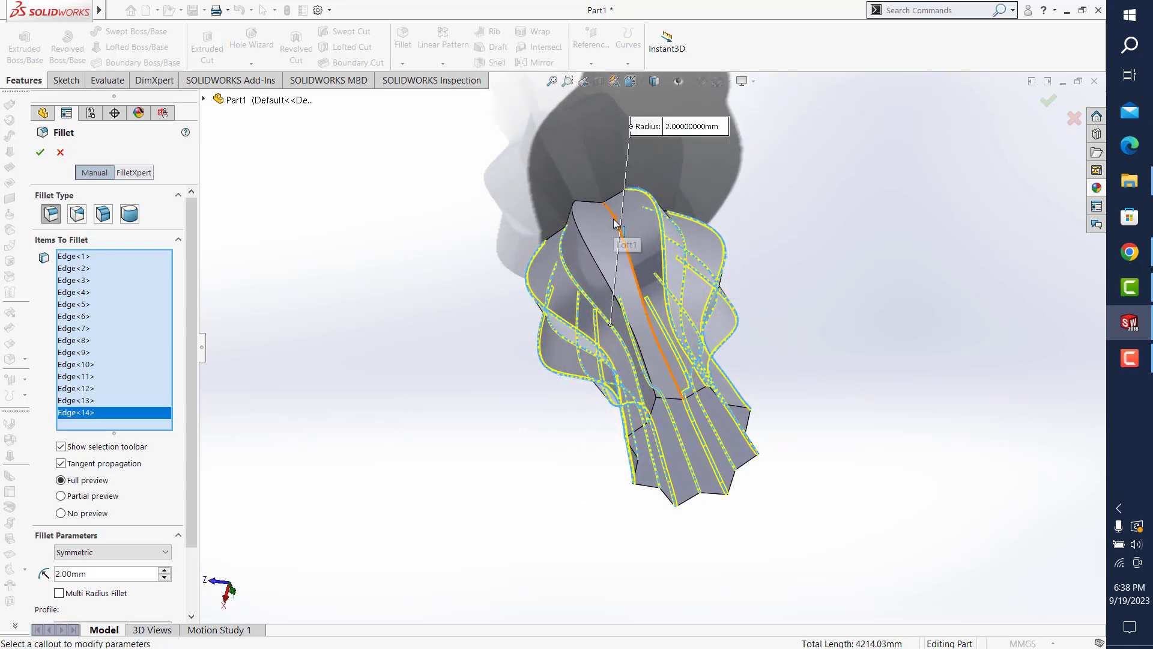
left_click(606, 221)
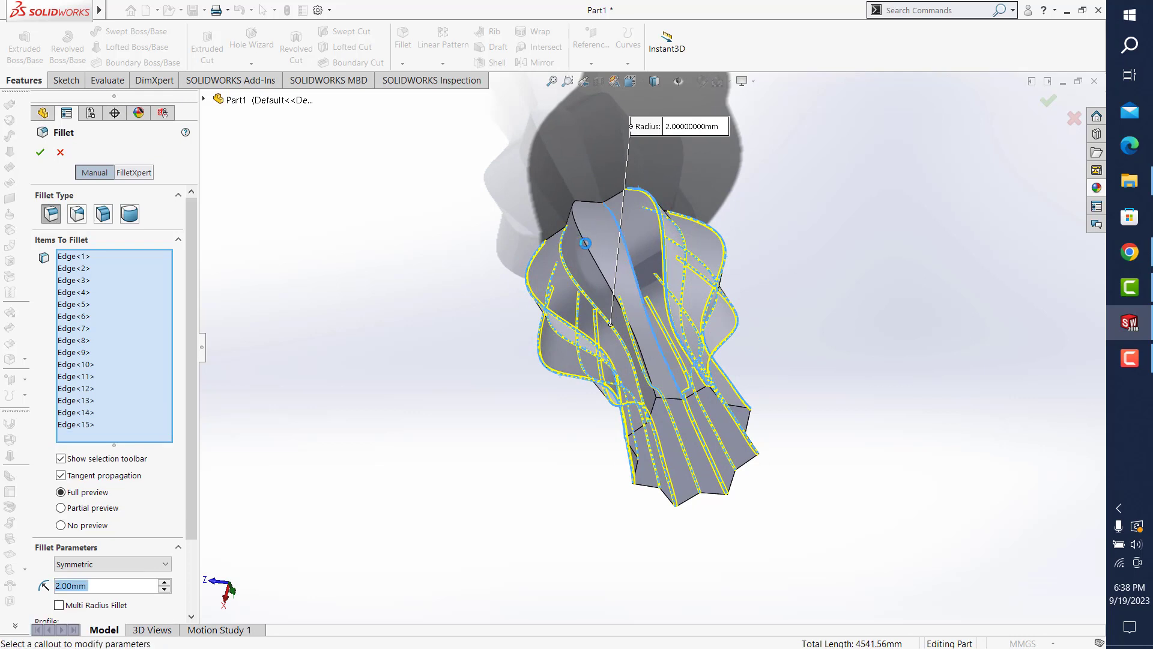
left_click(585, 243)
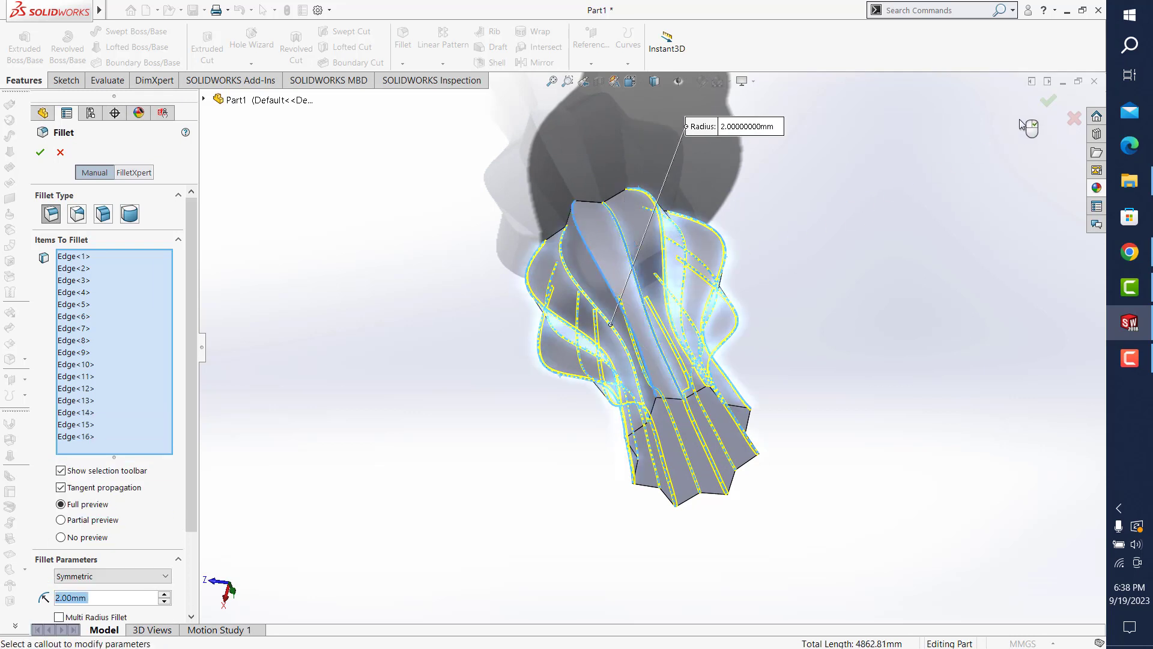
left_click(1048, 101)
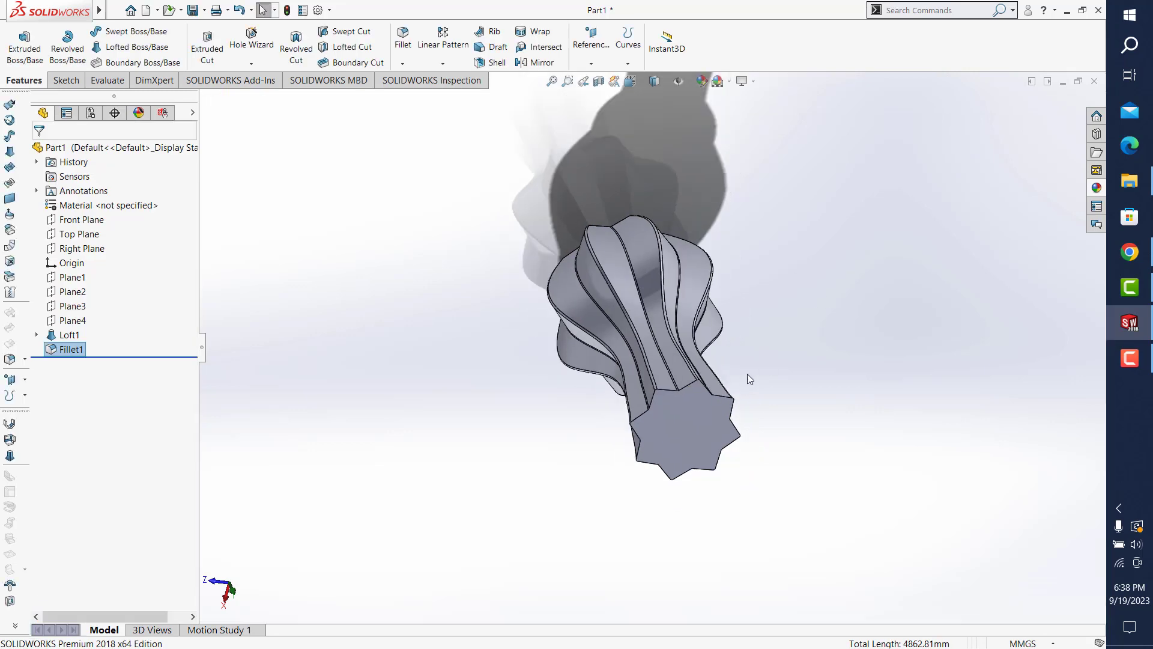
- Round the vase's bottom star face with a 5 mm fillet, then save the part
mouse_move(747, 379)
middle_mouse_down()
mouse_move(703, 173)
mouse_move(757, 244)
mouse_move(636, 232)
middle_mouse_up()
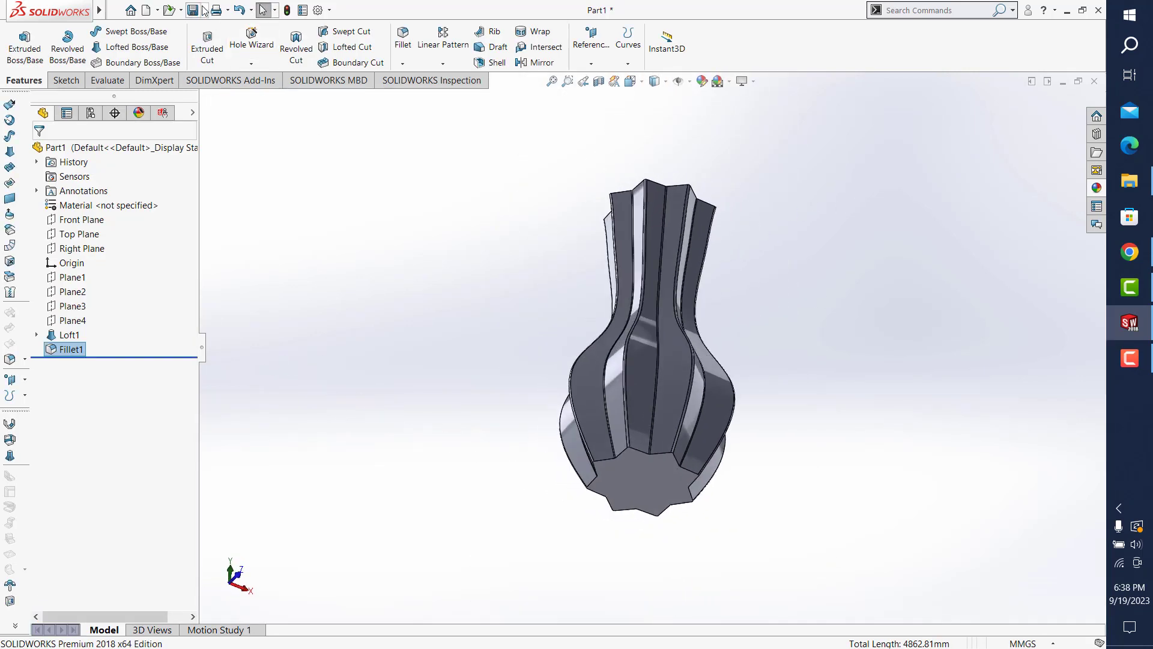
left_click(402, 37)
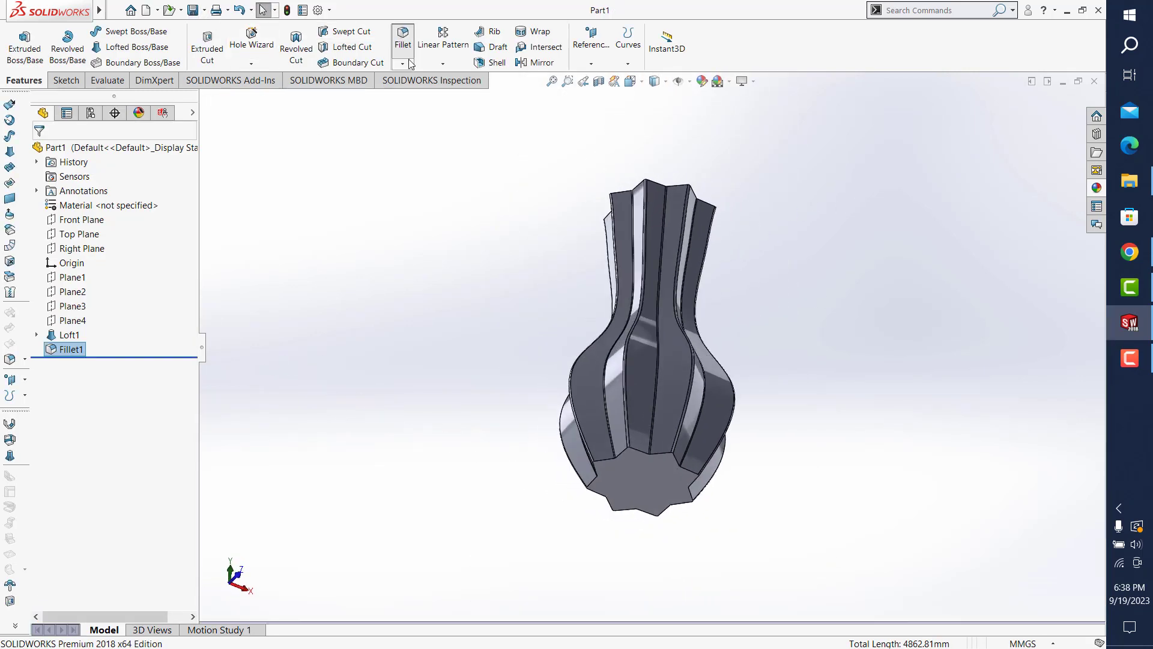
left_click(632, 479)
type("5")
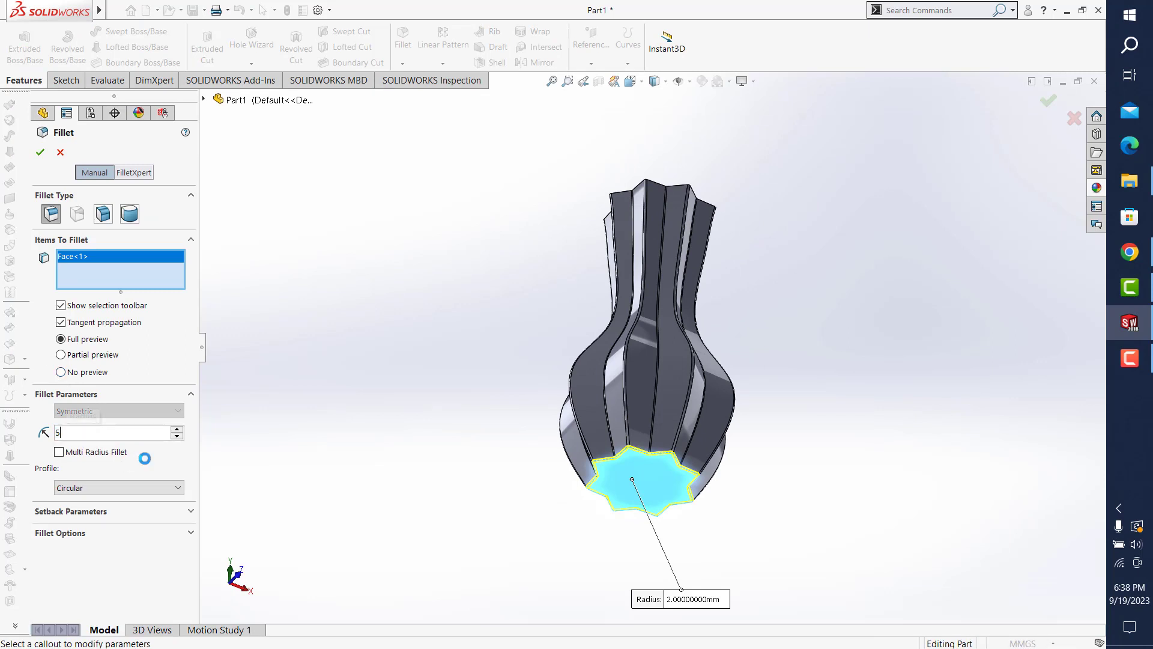
middle_click_drag(618, 445, 781, 404)
left_click(1045, 102)
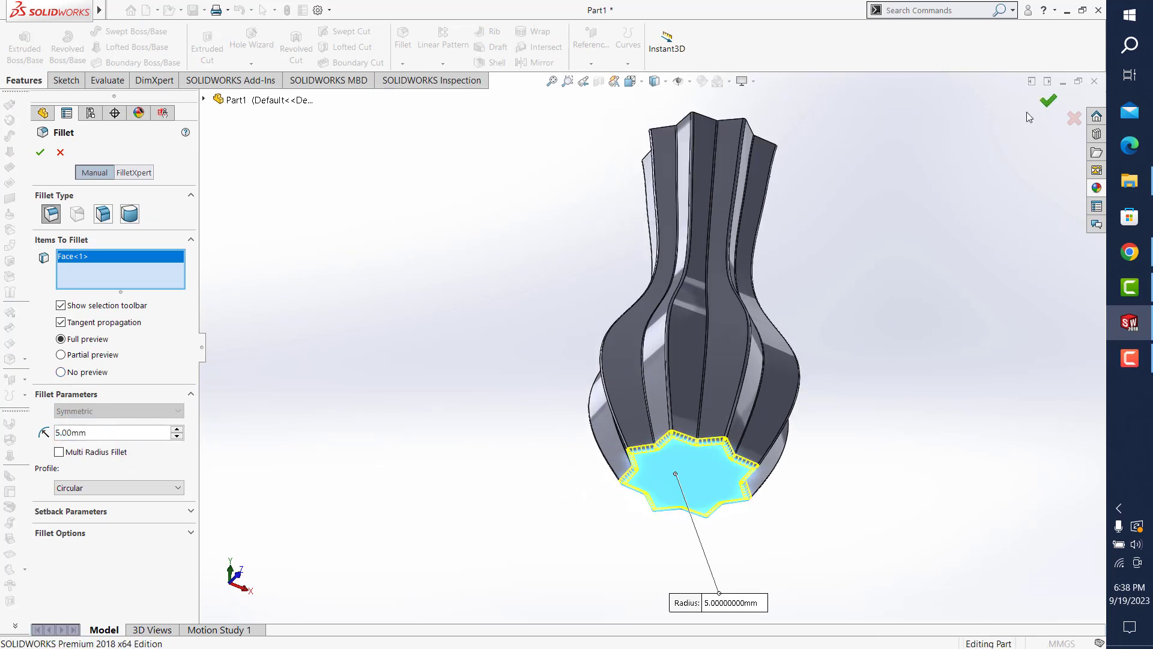
left_click(194, 12)
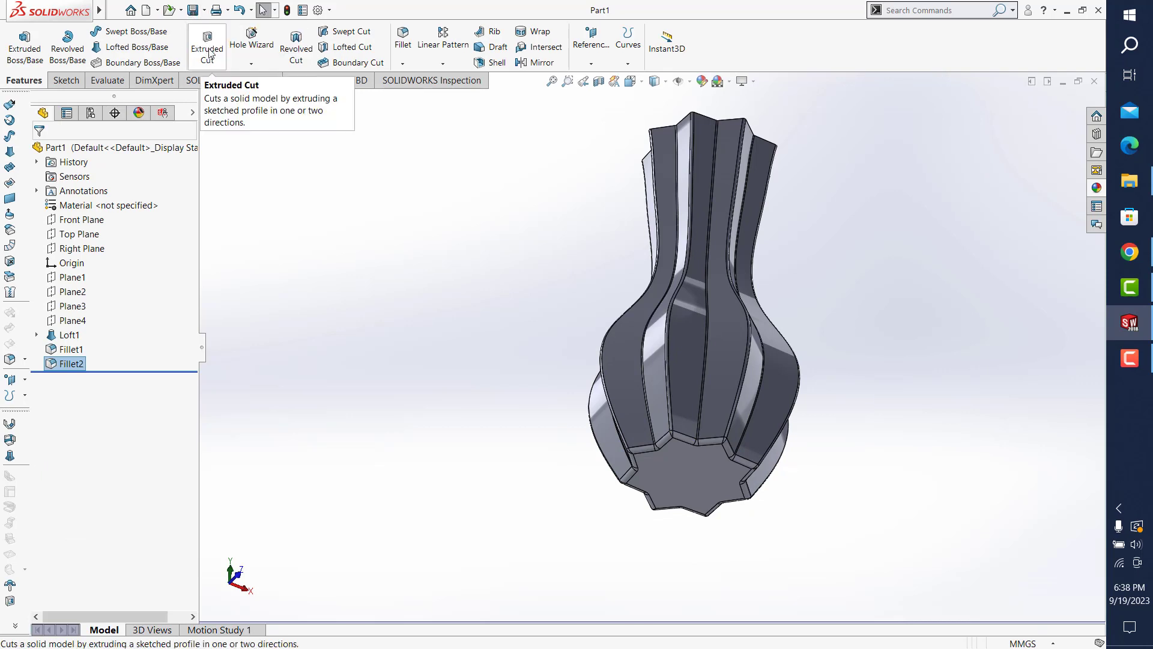
- Shell the vase with 5 mm walls, removing the top star face as the opening
left_click(493, 62)
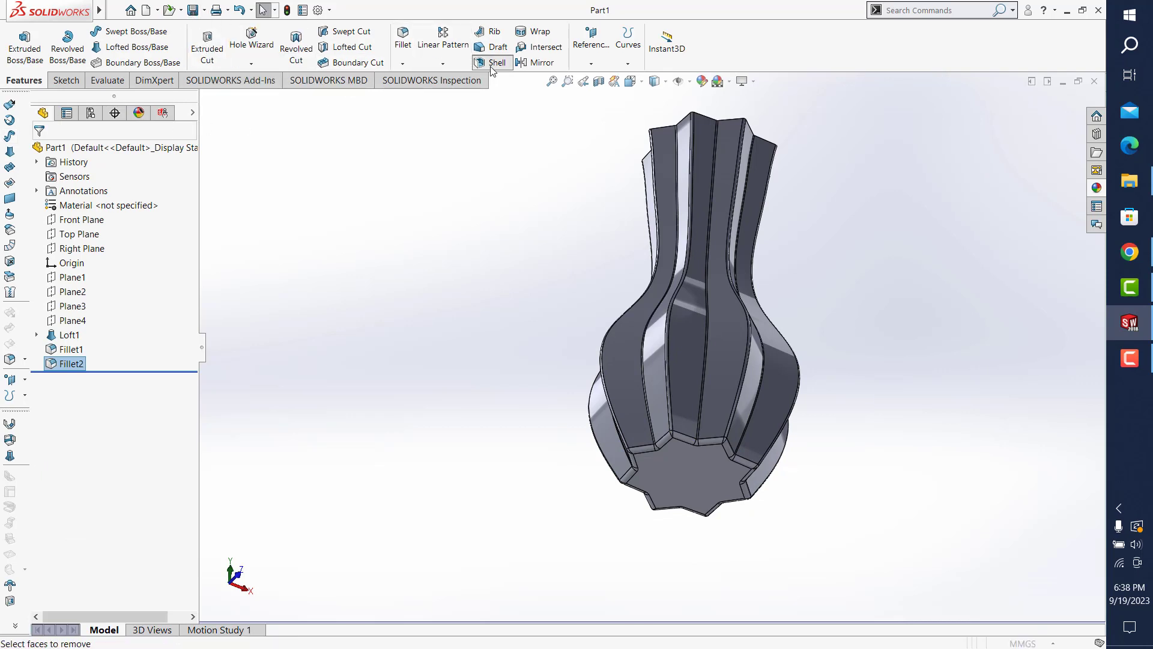
type("5")
key("Return")
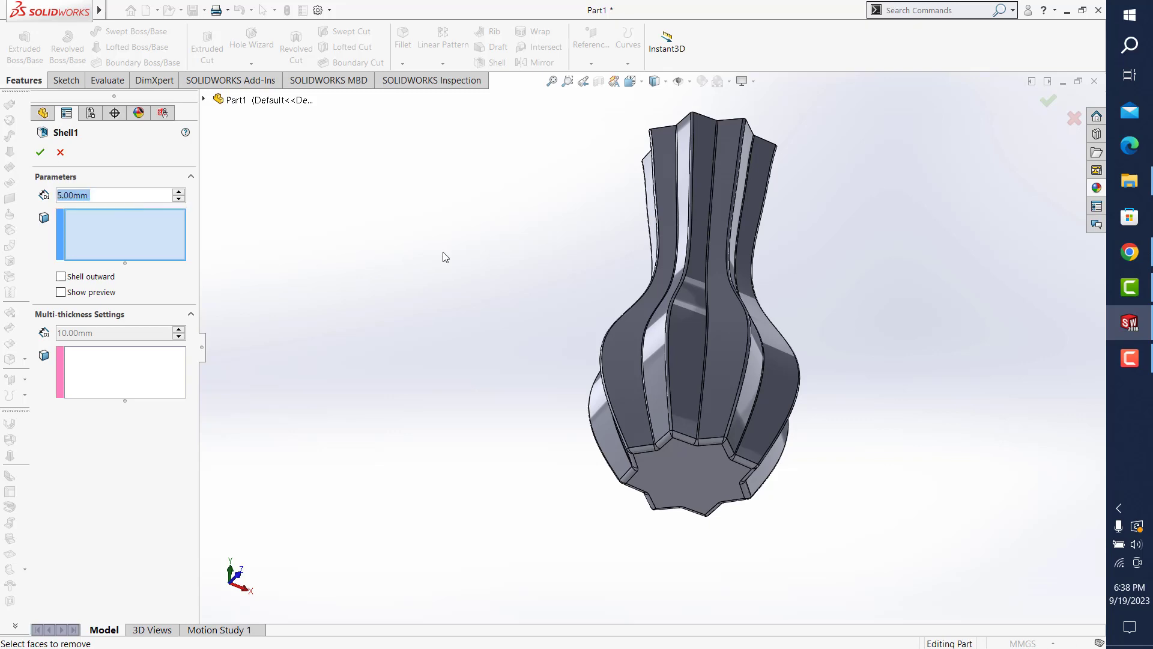
middle_click_drag(442, 266, 710, 171)
left_click(710, 172)
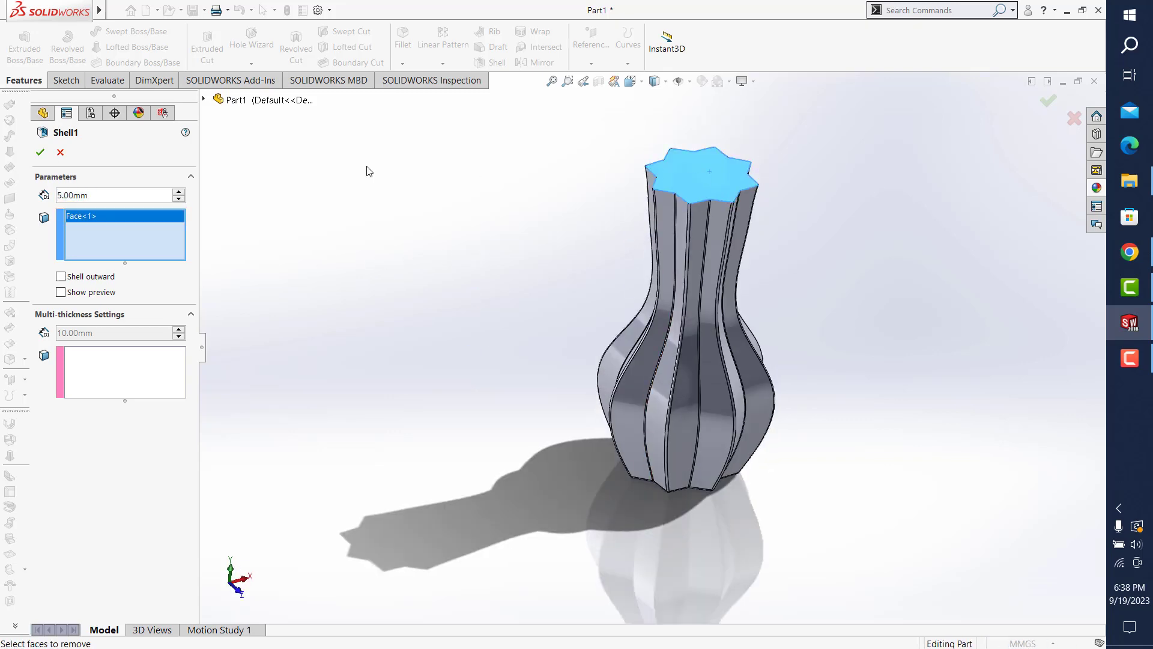
left_click(40, 152)
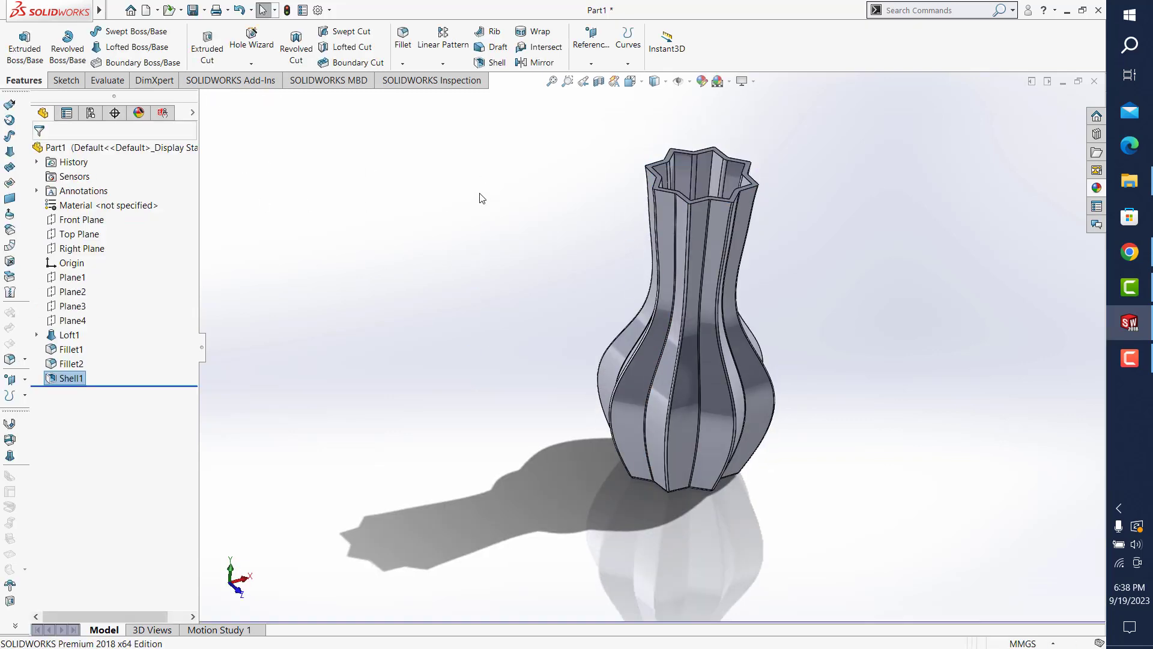
middle_click_drag(626, 290, 665, 207)
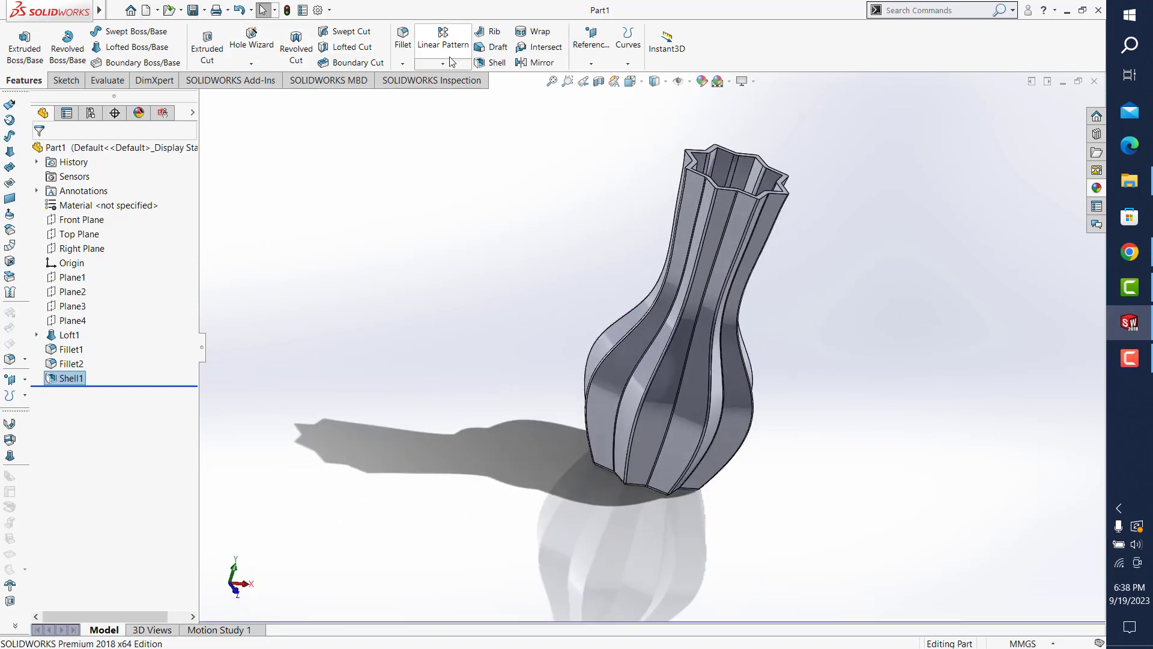
- Apply a 270° twisting Flex to the hollow Shell1 body, creating Flex1
left_click(935, 7)
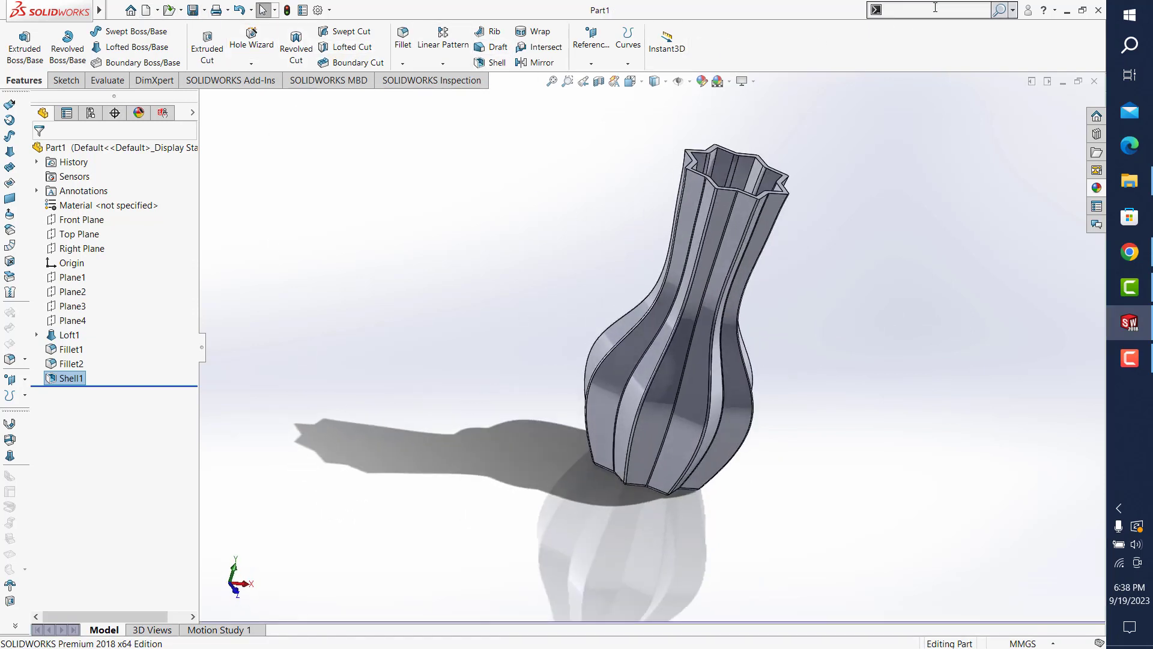
type("fl")
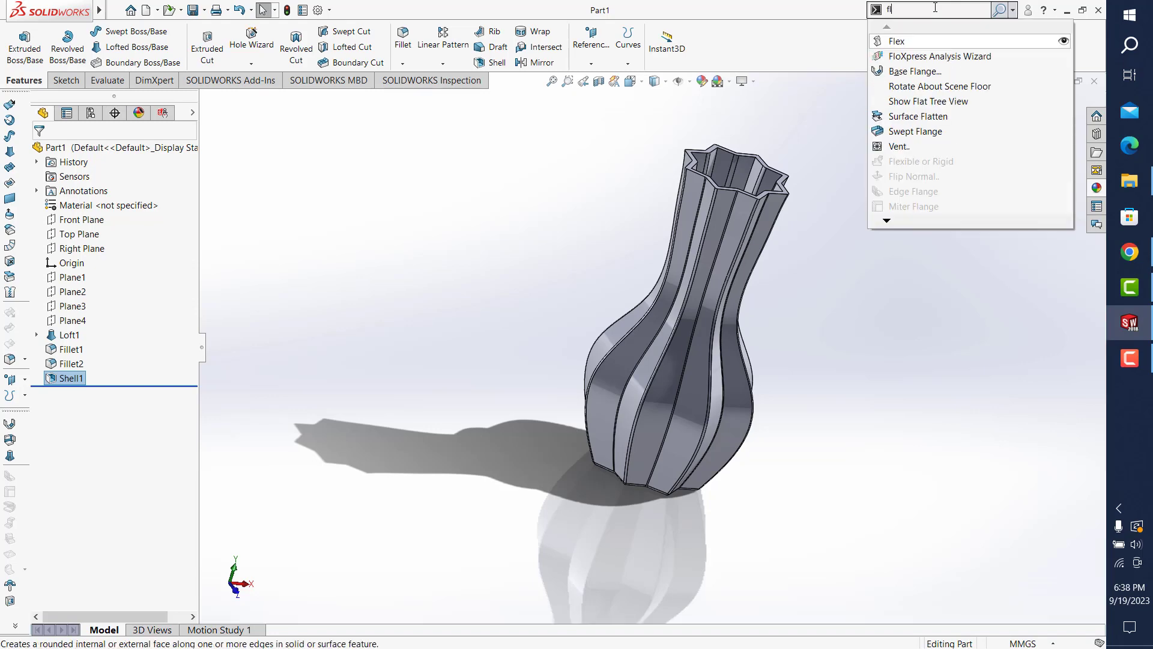
type("ex")
left_click(931, 28)
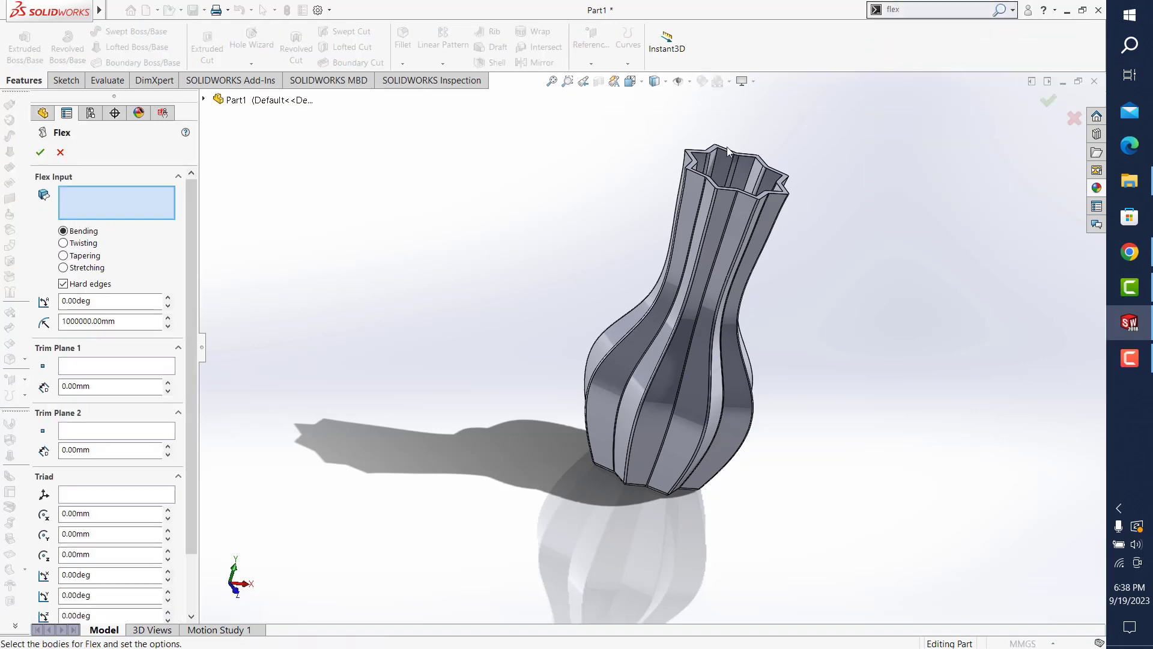
left_click(711, 222)
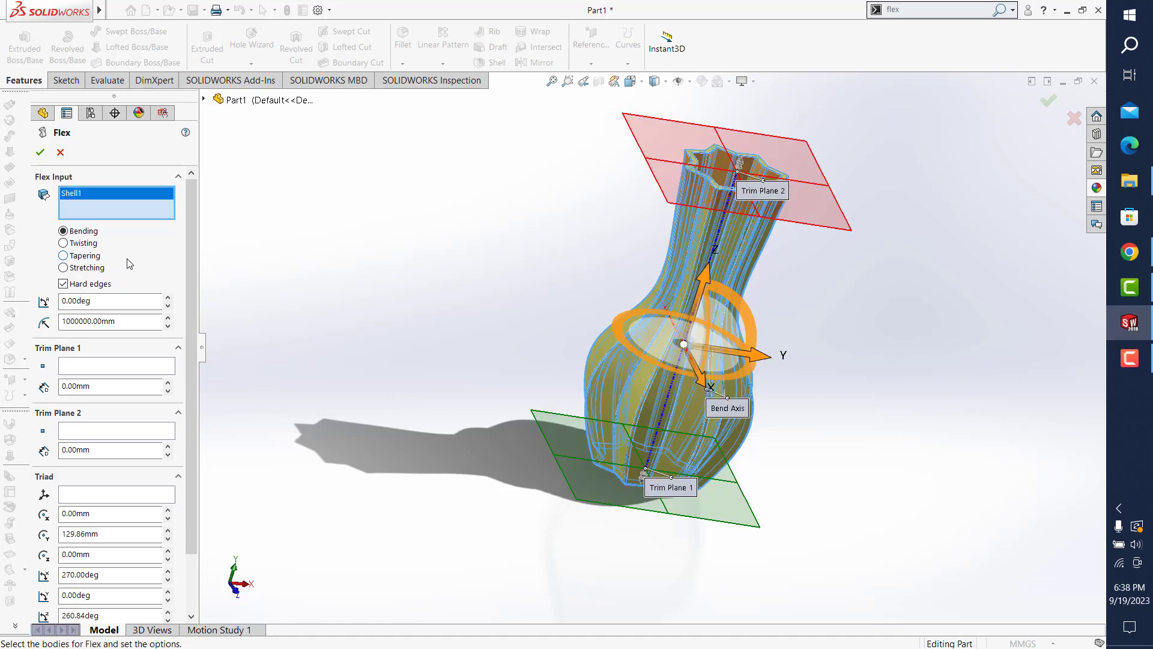
left_click(63, 242)
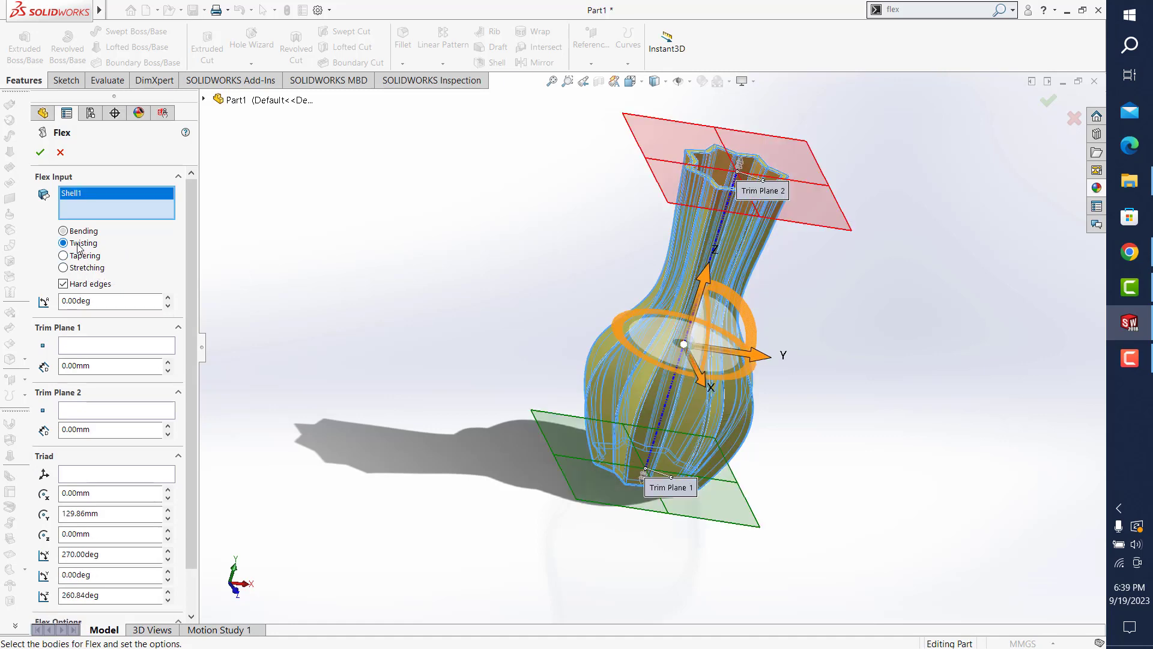
double_click(98, 300)
type("270")
key("Return")
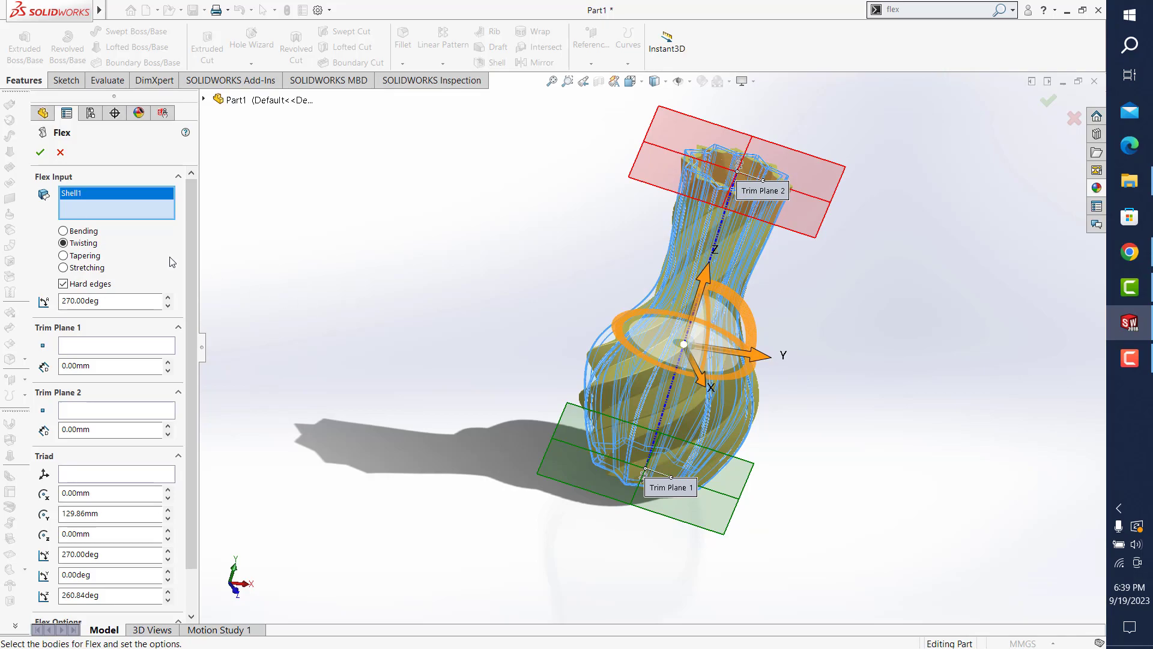
left_click(41, 151)
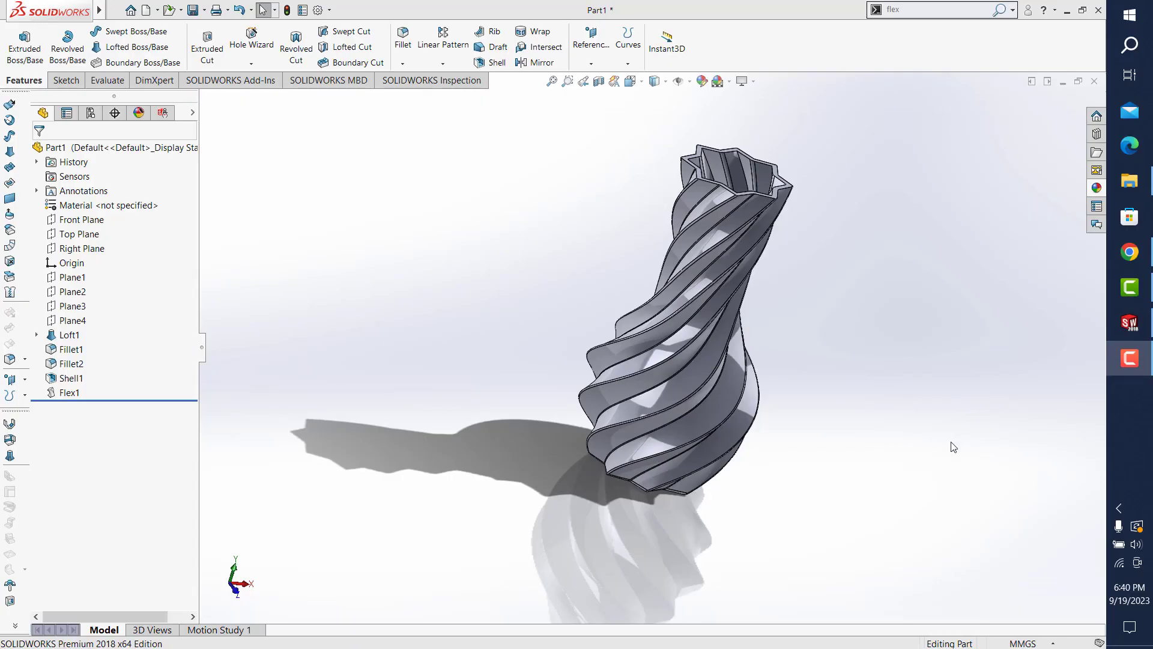
mouse_move(849, 380)
middle_mouse_down()
mouse_move(990, 252)
mouse_move(803, 386)
mouse_move(623, 368)
mouse_move(517, 402)
mouse_move(657, 473)
mouse_move(753, 481)
mouse_move(747, 352)
middle_mouse_up()
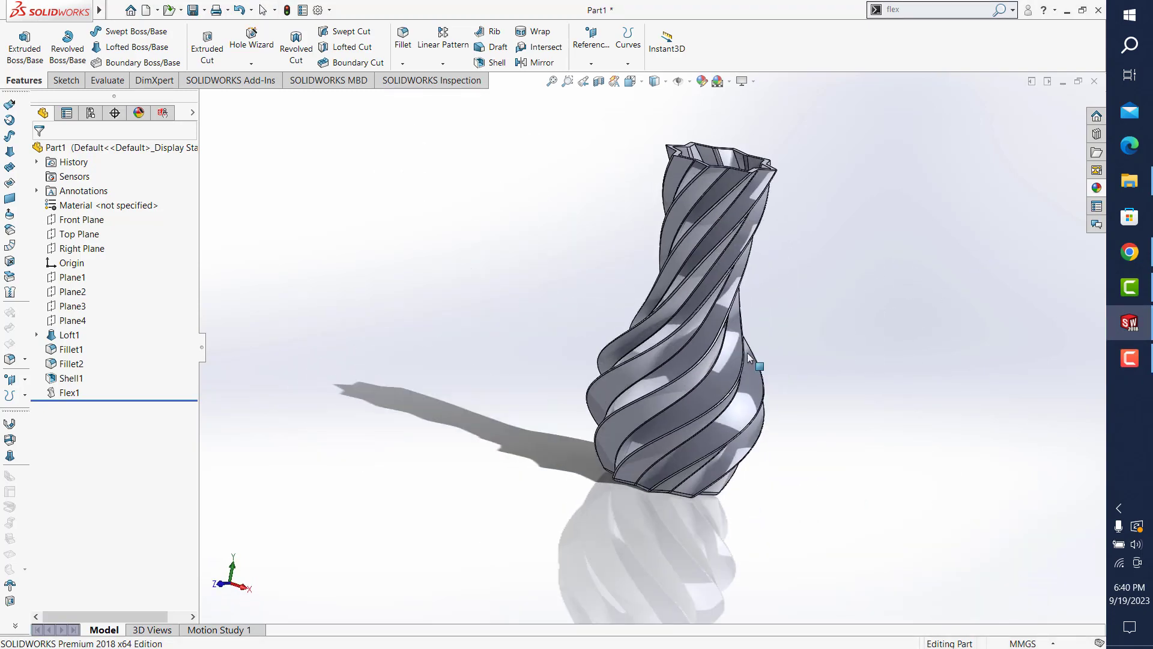
left_click(552, 82)
mouse_move(528, 181)
middle_mouse_down()
mouse_move(488, 288)
mouse_move(852, 346)
middle_mouse_up()
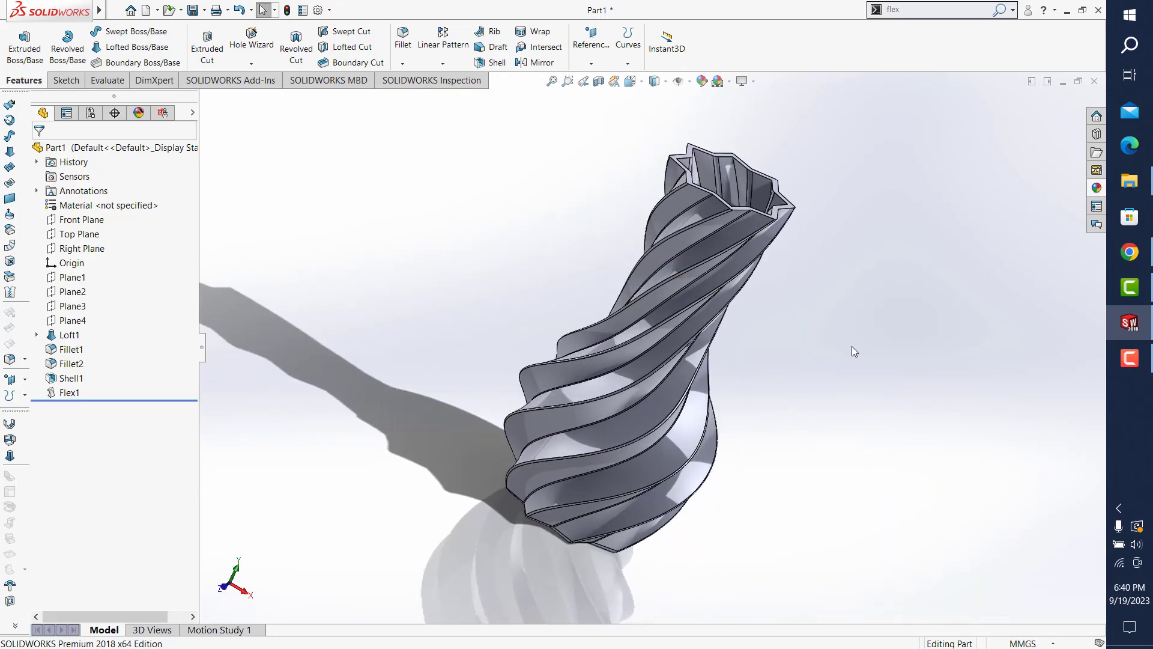